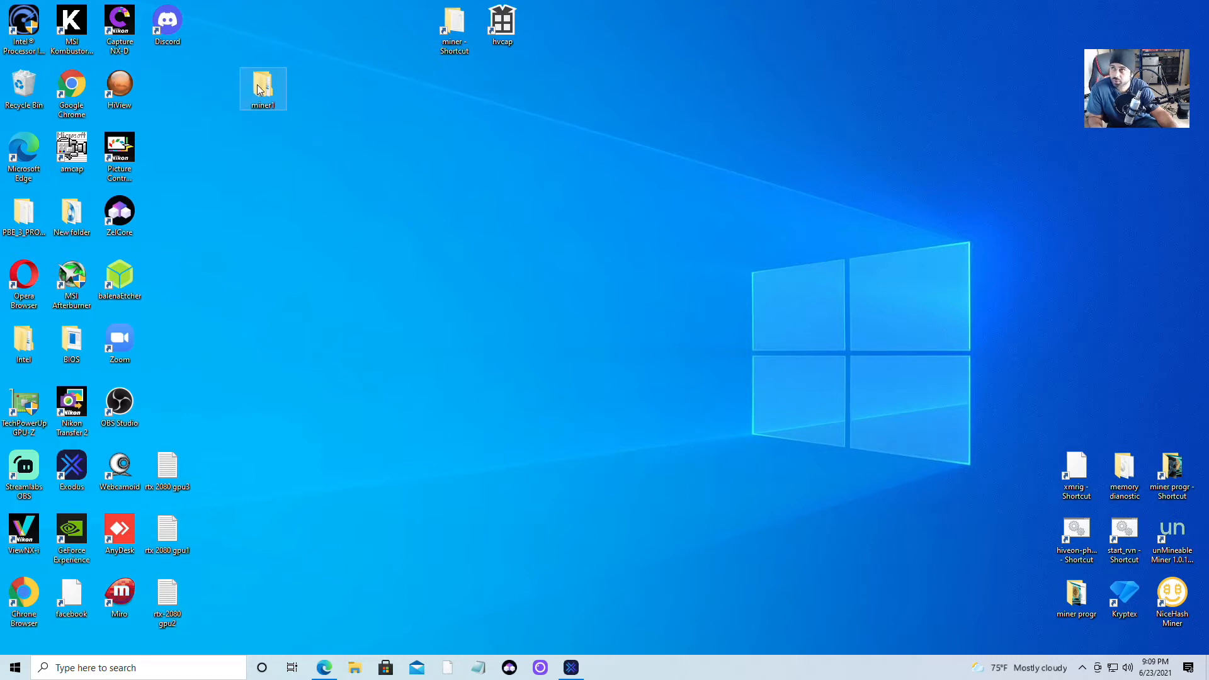
# Navigate from the desktop miner1 folder through miner into NBMiner_Win to list its 18 files.
pyautogui.doubleClick(260, 90)
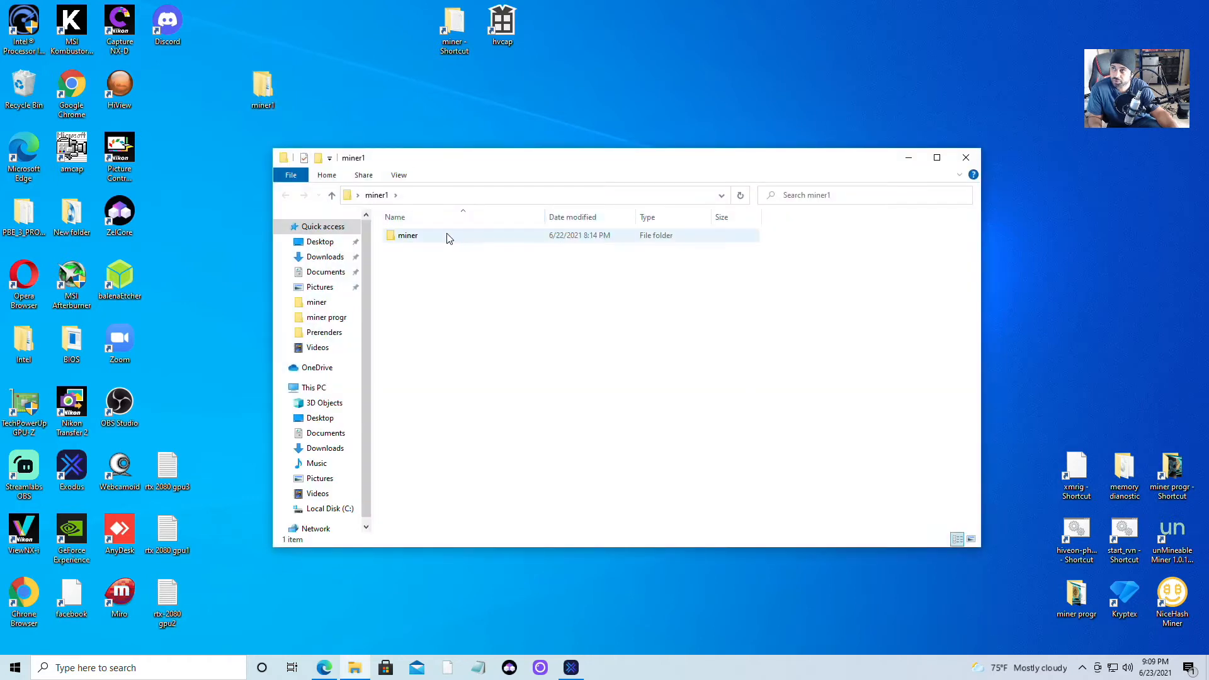
pyautogui.doubleClick(441, 239)
pyautogui.doubleClick(420, 243)
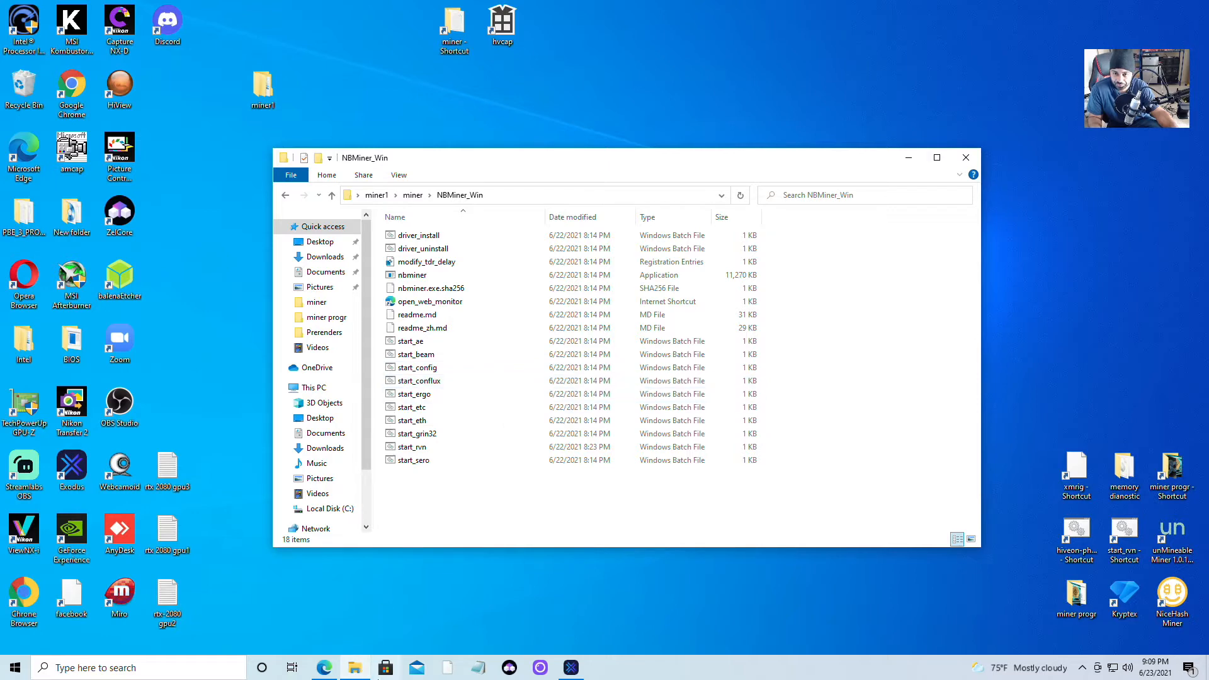
pyautogui.click(323, 668)
# Search Bing for 'nbminer download' in the third tab and select the NBMiner v37.6 GitHub release address.
pyautogui.click(392, 12)
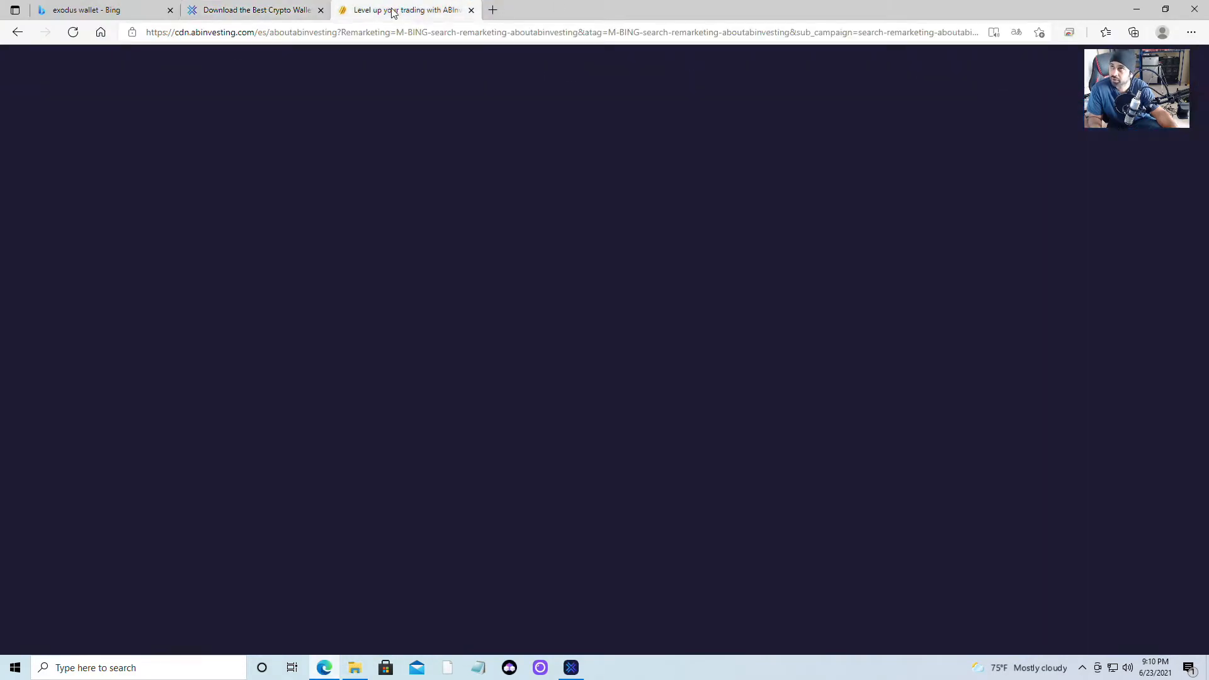
pyautogui.click(372, 31)
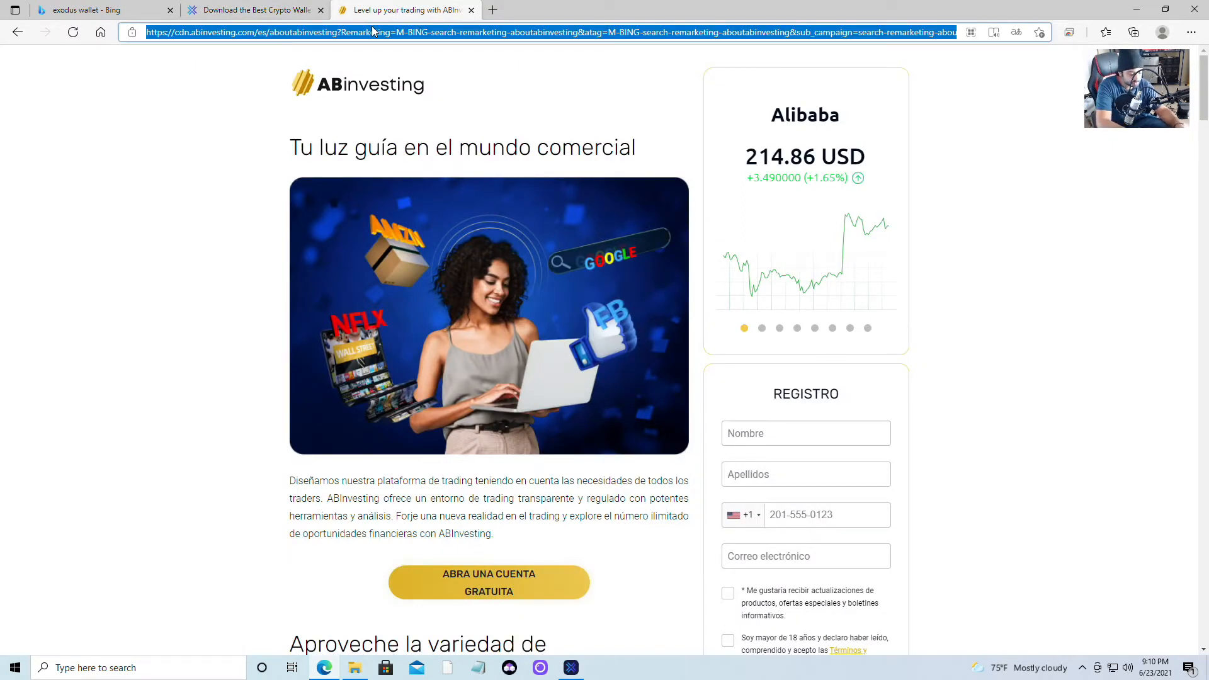
pyautogui.write('nb')
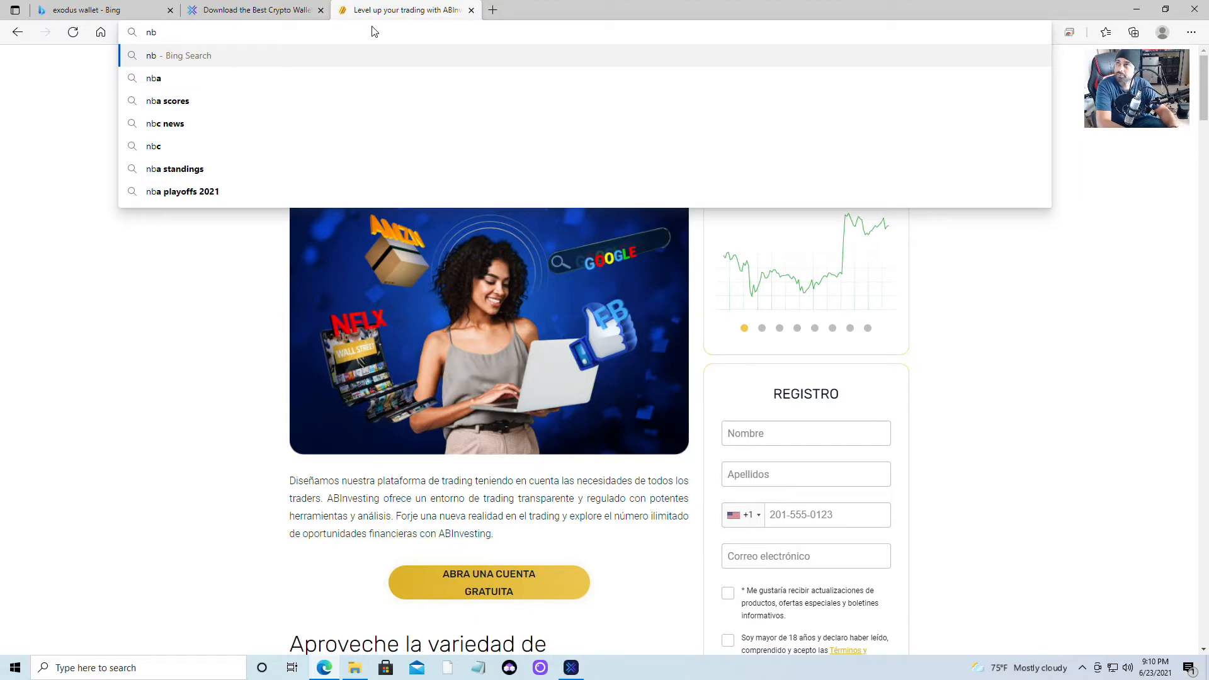
pyautogui.write('mi')
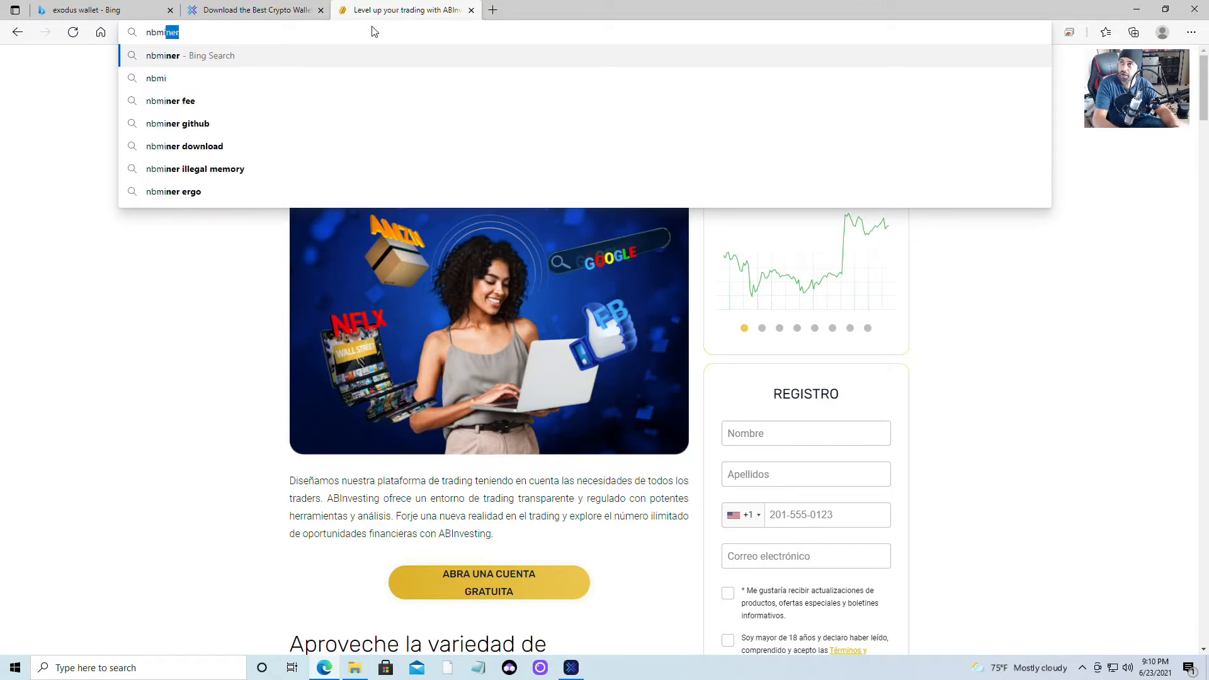
pyautogui.click(256, 146)
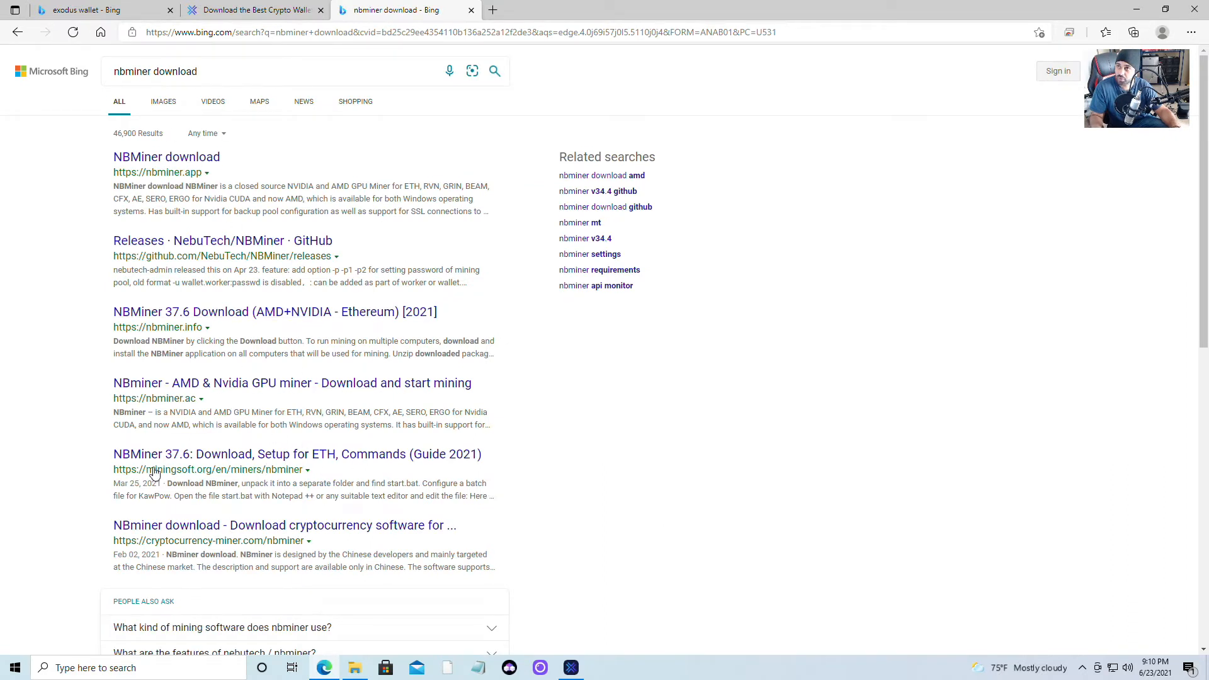
pyautogui.scroll(-5, 296, 417)
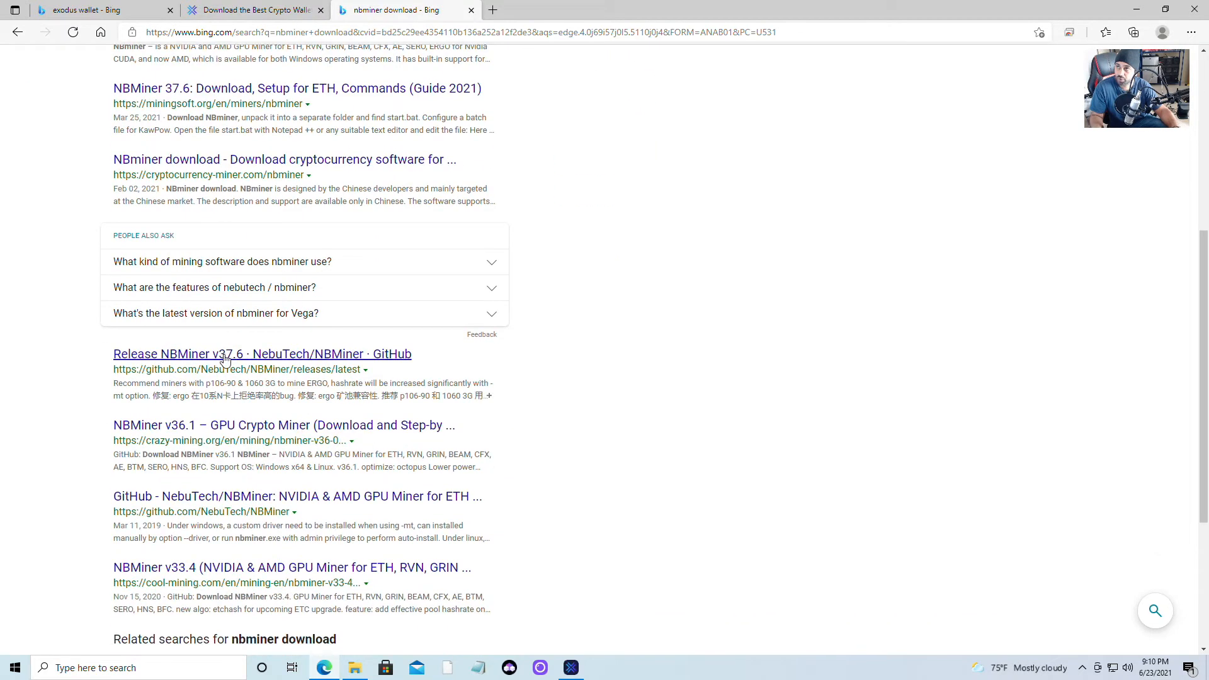
pyautogui.moveTo(116, 372); pyautogui.dragTo(376, 372)
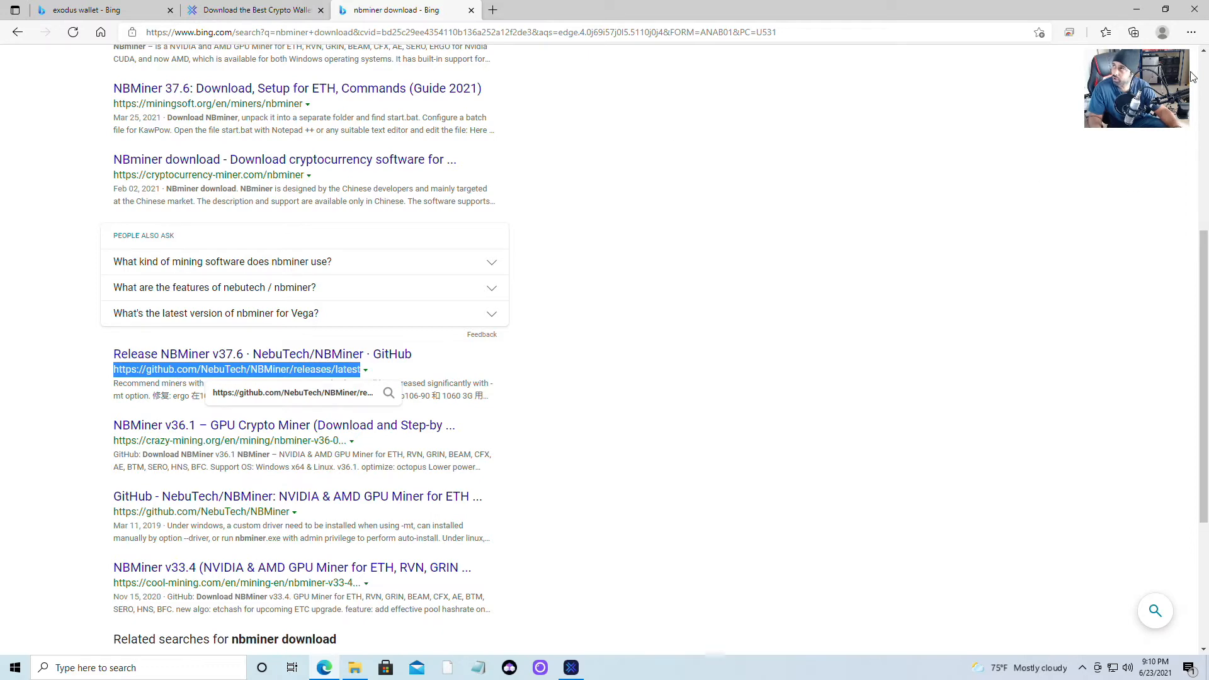
# Open Windows Security from the tray and go to Virus & threat protection settings > Add or remove exclusions.
pyautogui.click(1141, 9)
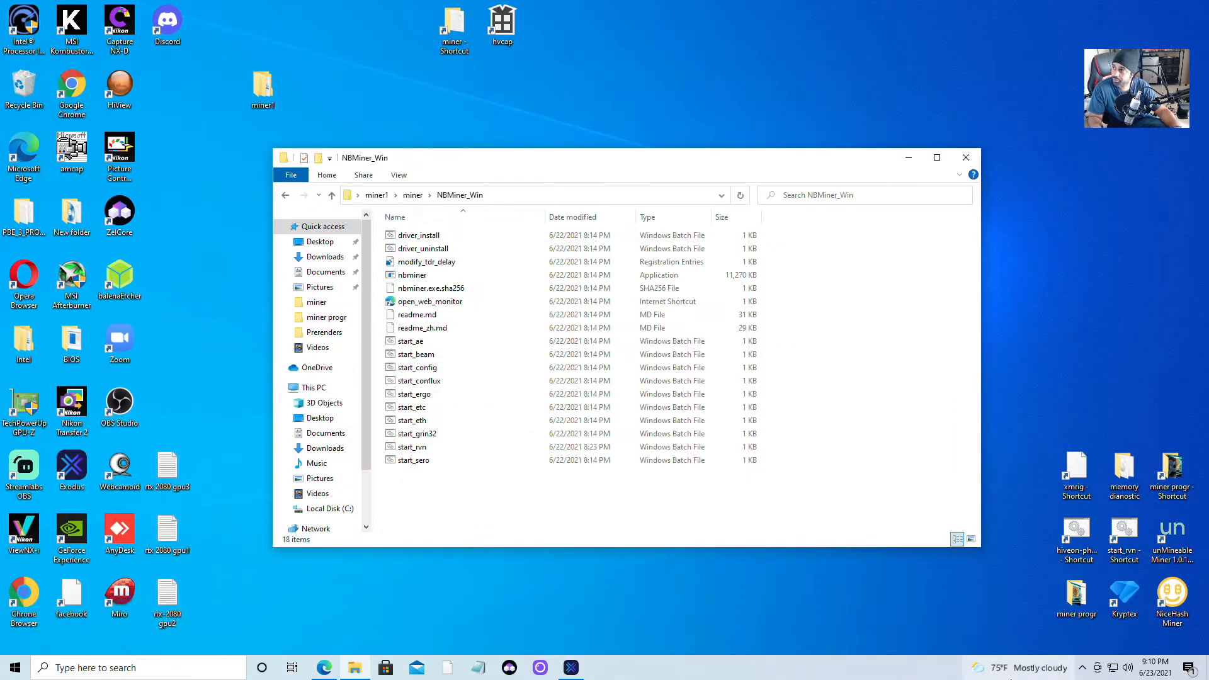
pyautogui.click(1082, 668)
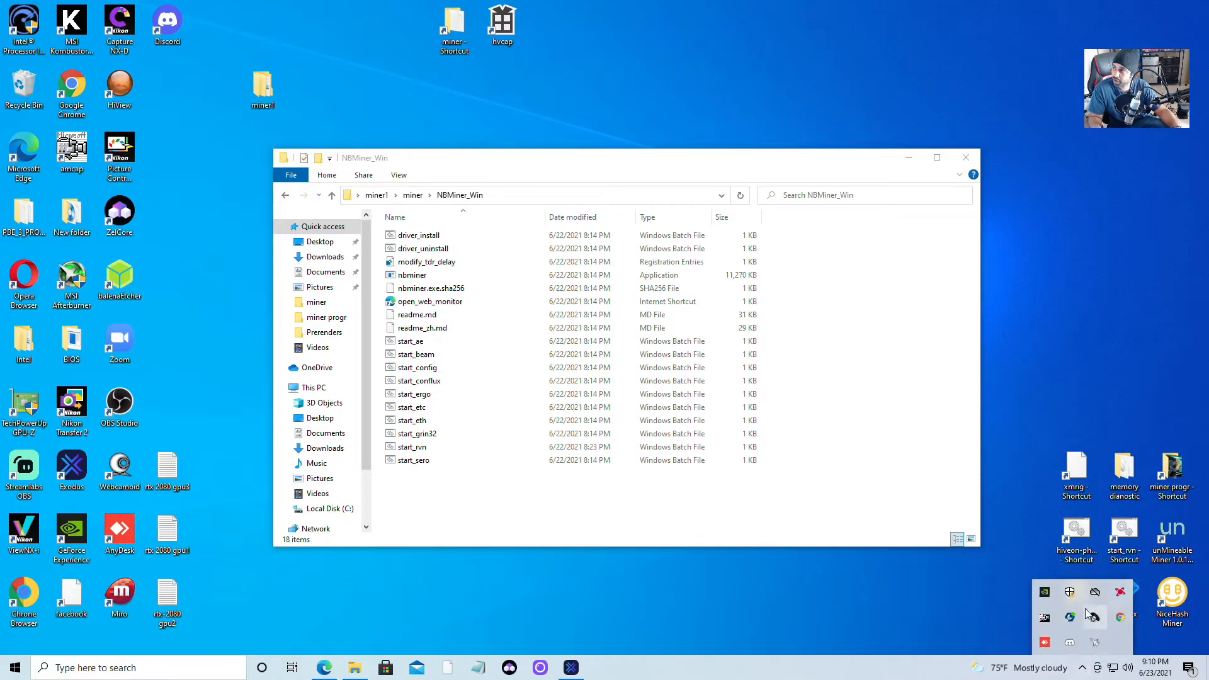
pyautogui.click(1070, 592)
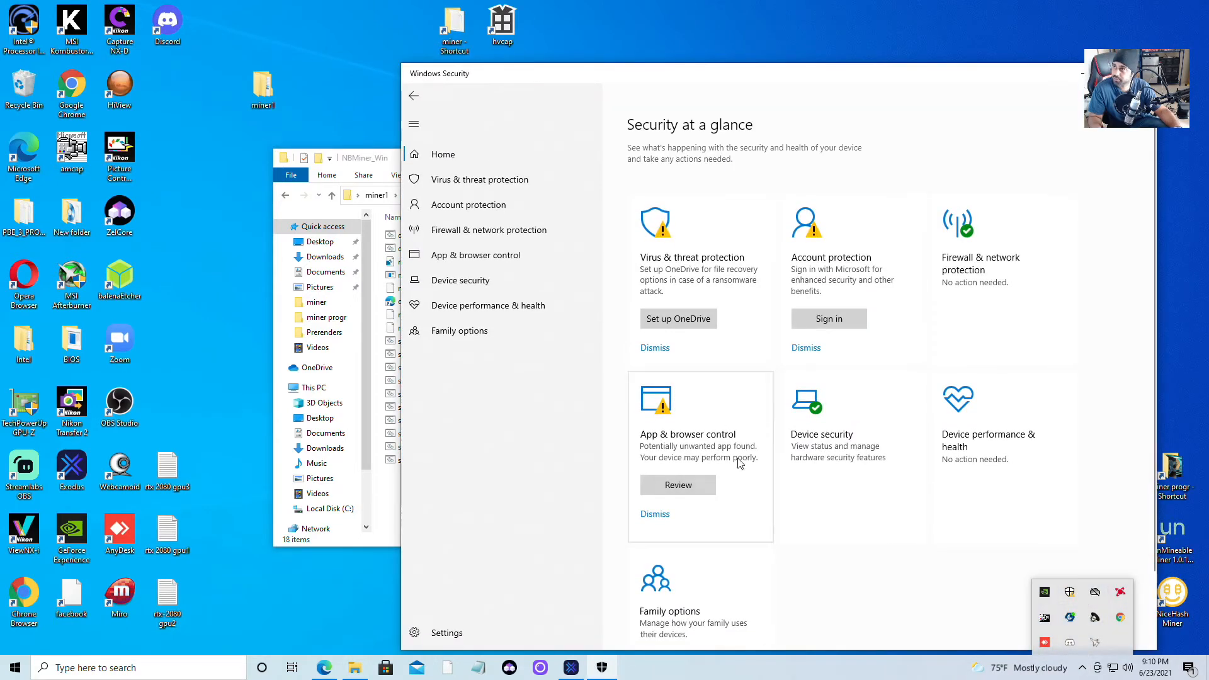
pyautogui.click(664, 248)
pyautogui.scroll(-1, 630, 464)
pyautogui.scroll(-3, 630, 464)
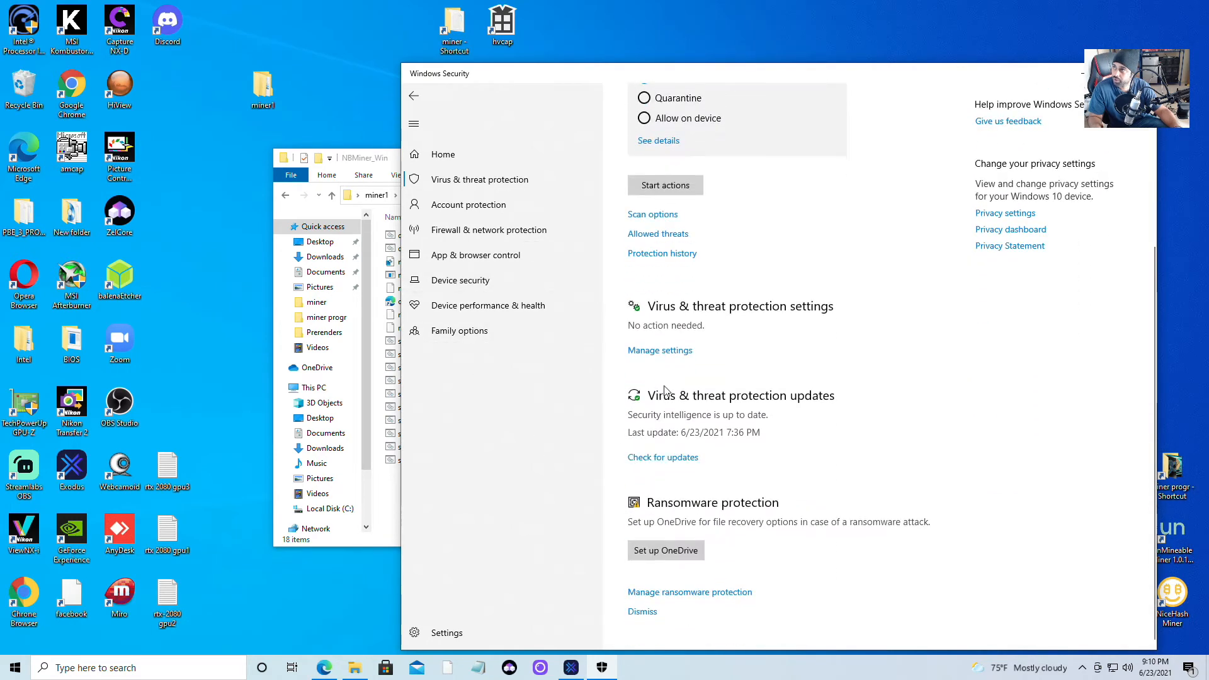
pyautogui.click(663, 350)
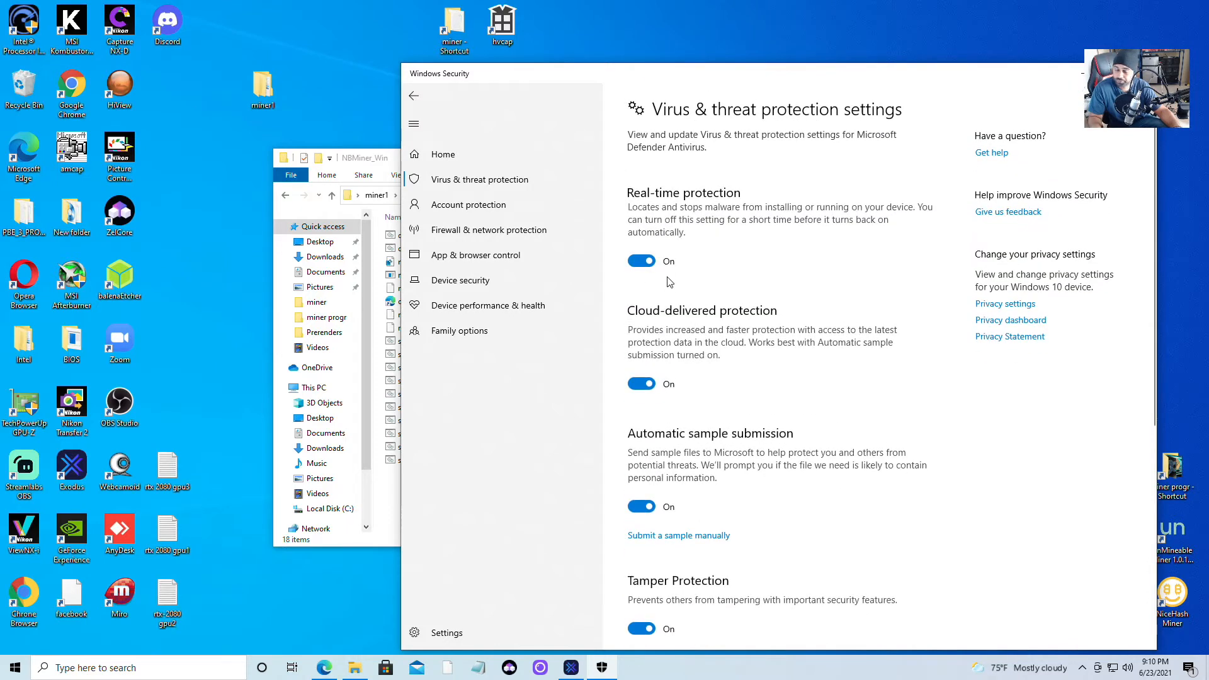
pyautogui.scroll(-4, 628, 516)
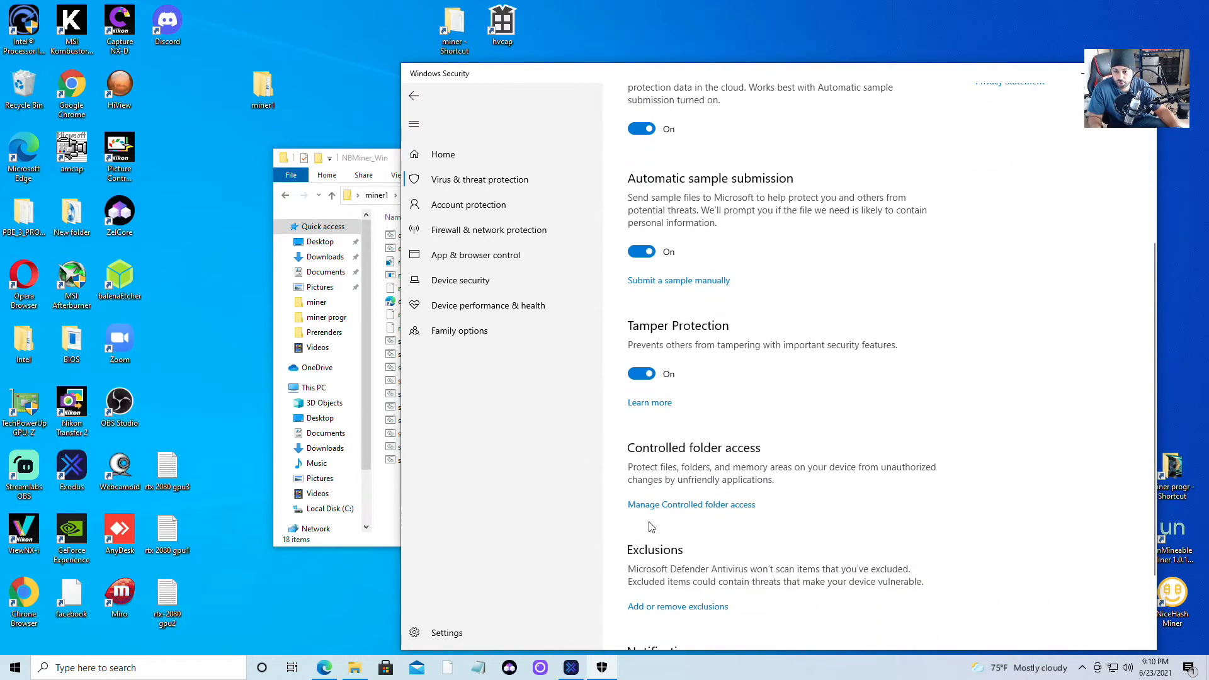
pyautogui.click(671, 607)
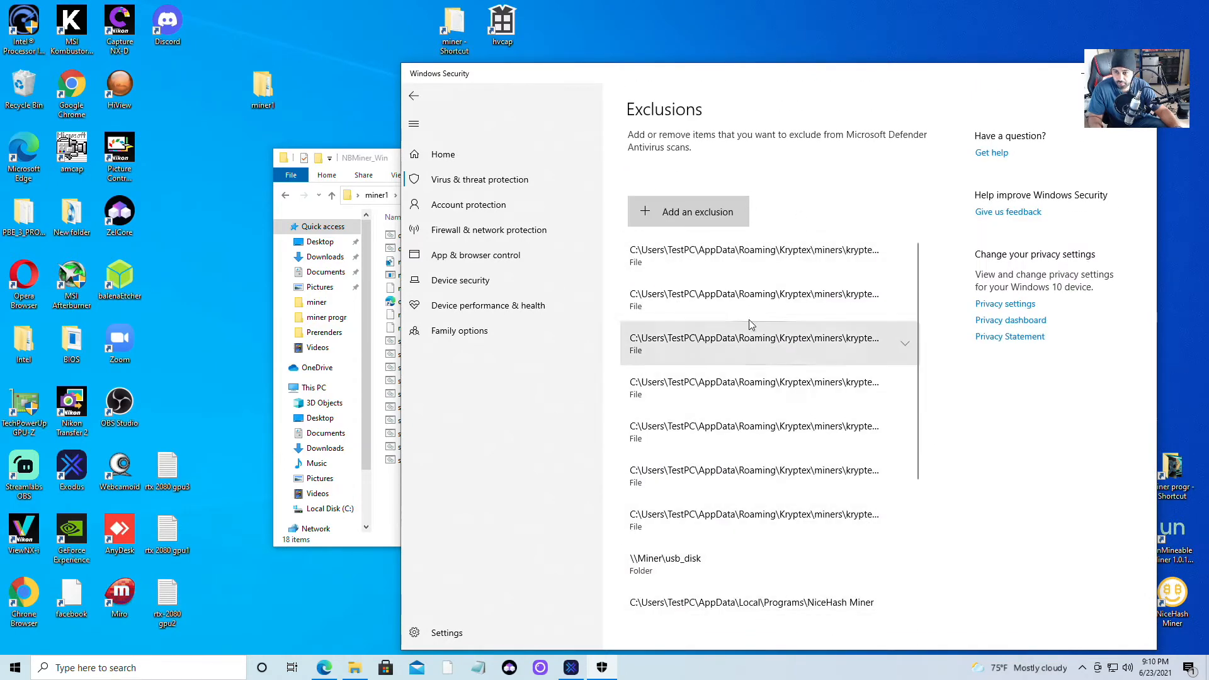
# Begin a folder exclusion, cancel out of the Downloads browser, and move the miner1 desktop icon left.
pyautogui.click(688, 211)
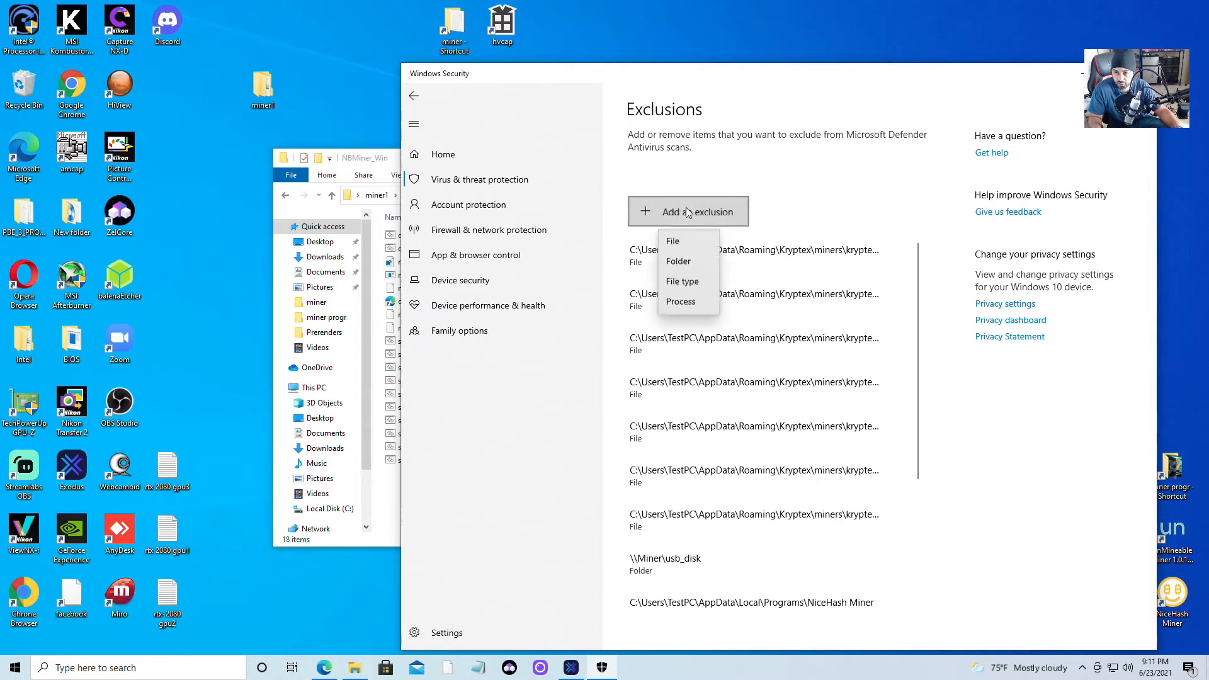
pyautogui.click(692, 271)
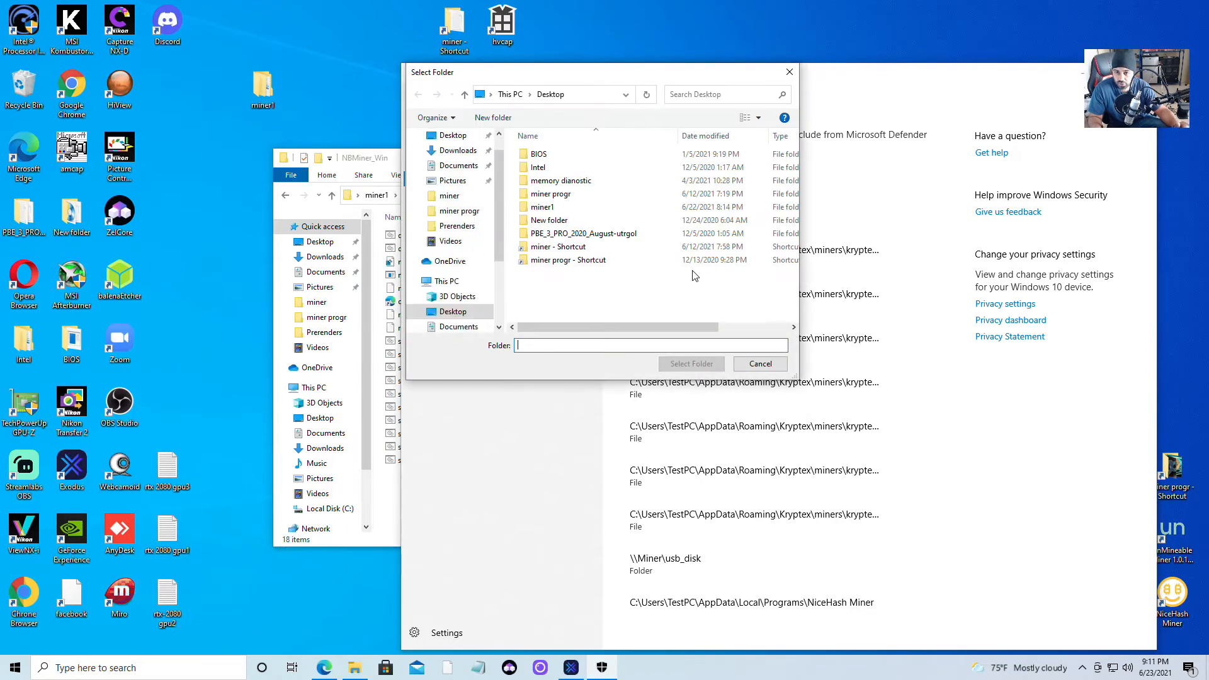
pyautogui.click(457, 150)
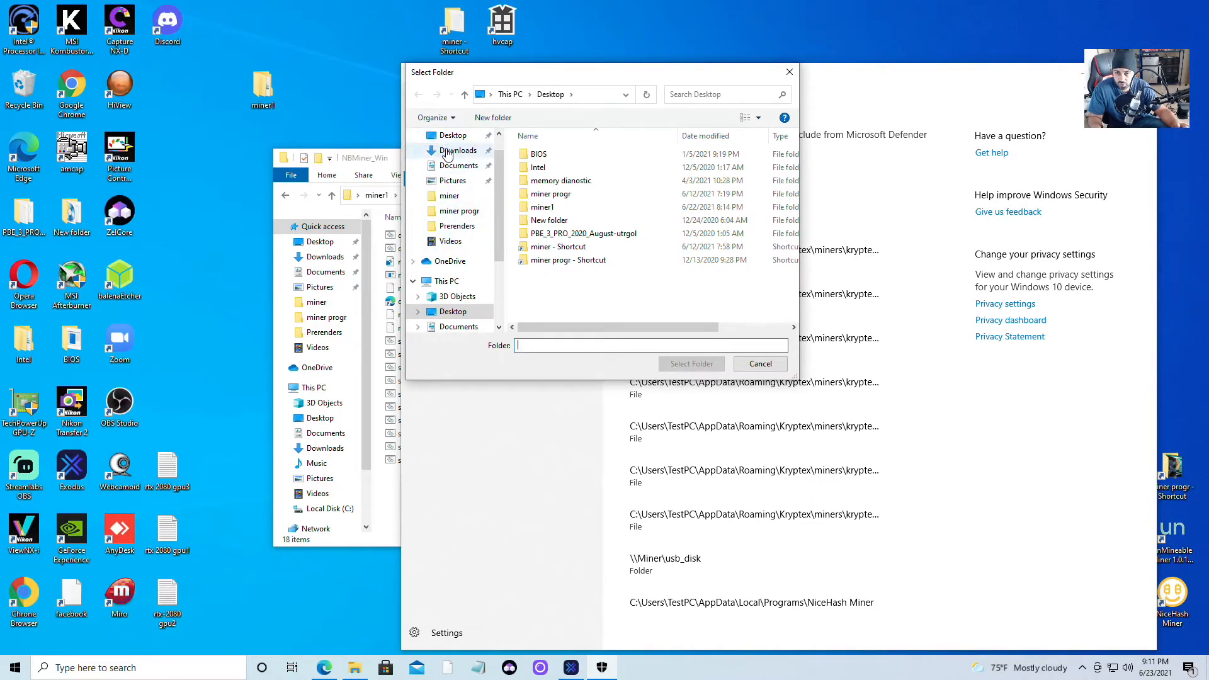
pyautogui.click(755, 365)
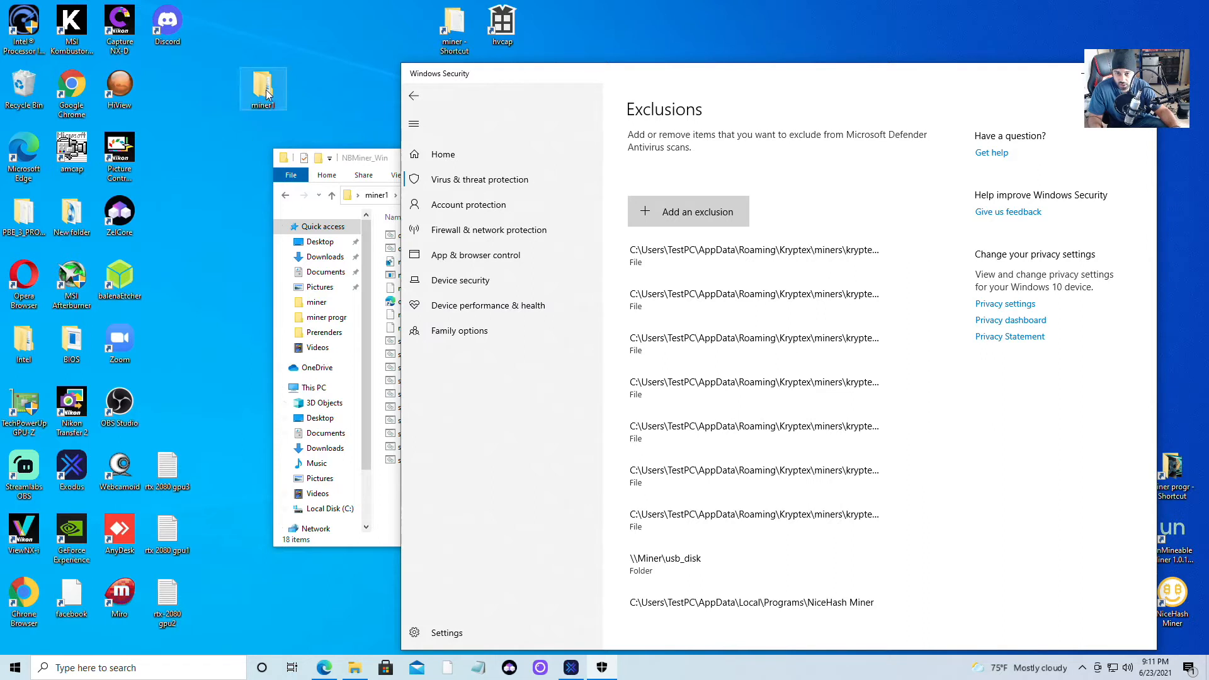
pyautogui.moveTo(248, 106); pyautogui.dragTo(214, 101)
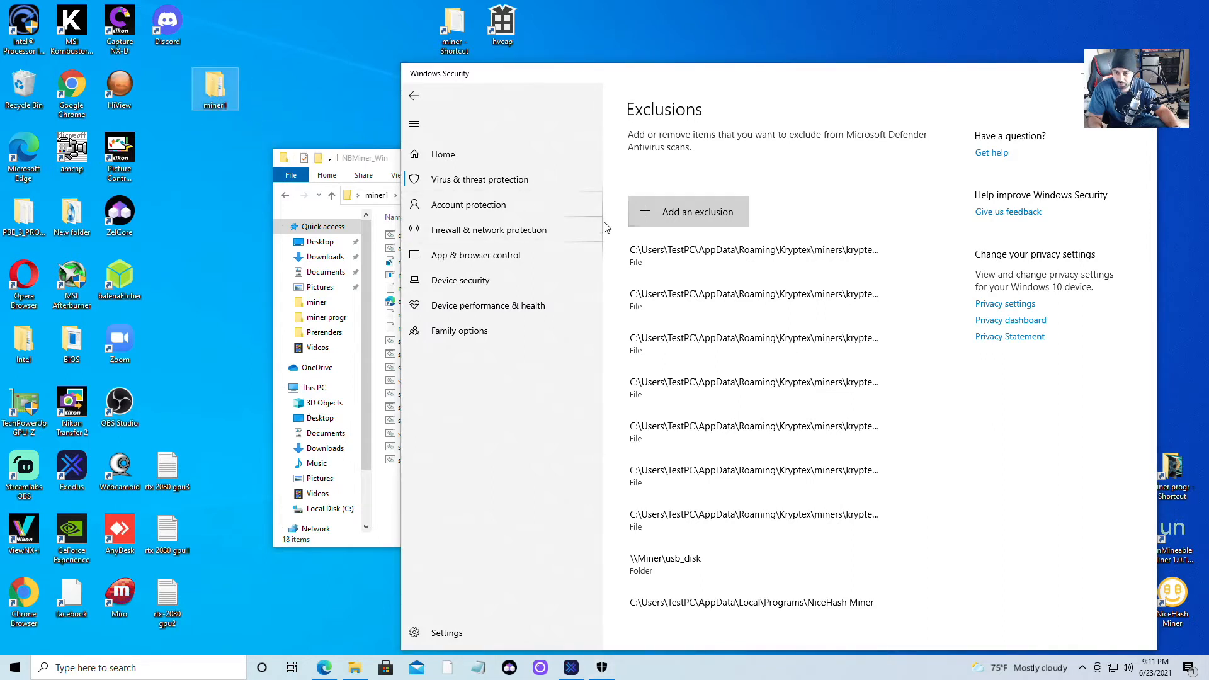
# Exclude the Desktop miner1 folder through Add an exclusion > Folder.
pyautogui.click(670, 214)
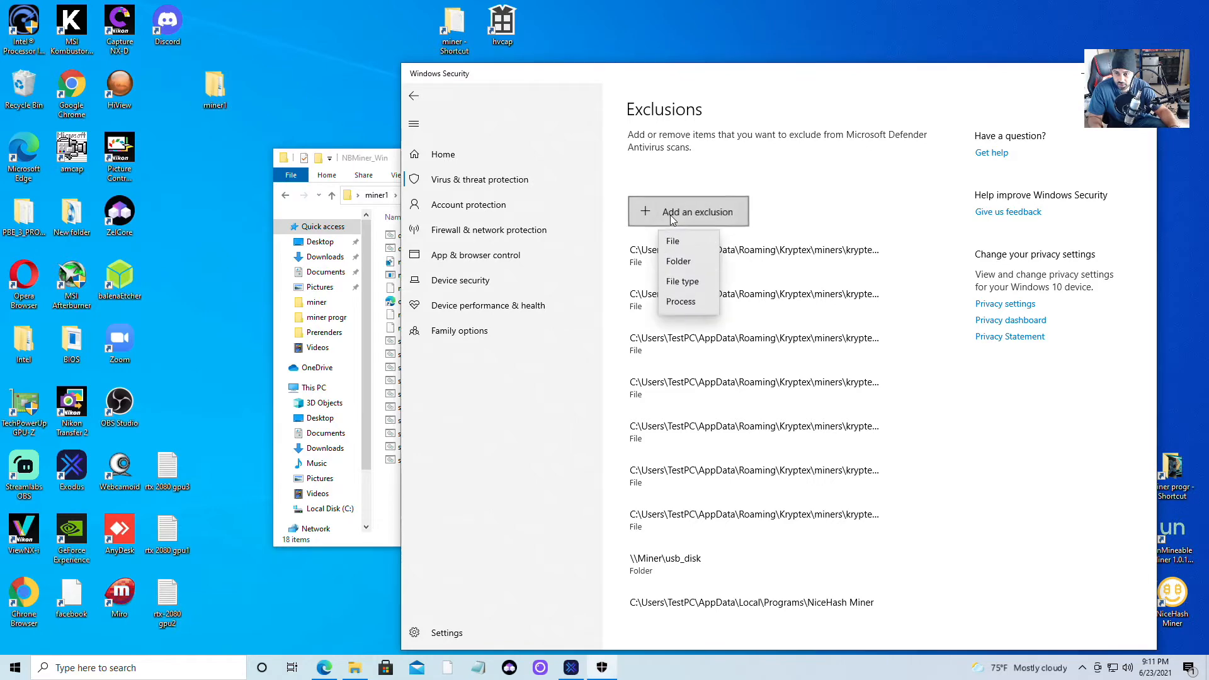
pyautogui.click(685, 264)
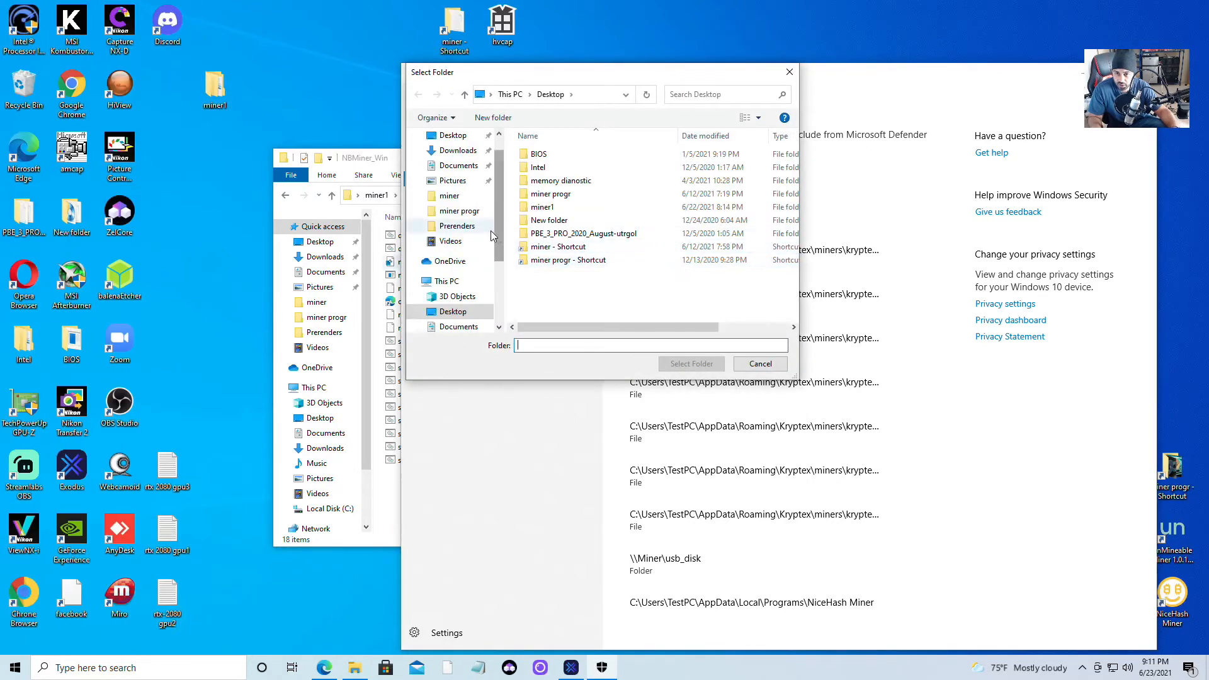
pyautogui.click(453, 136)
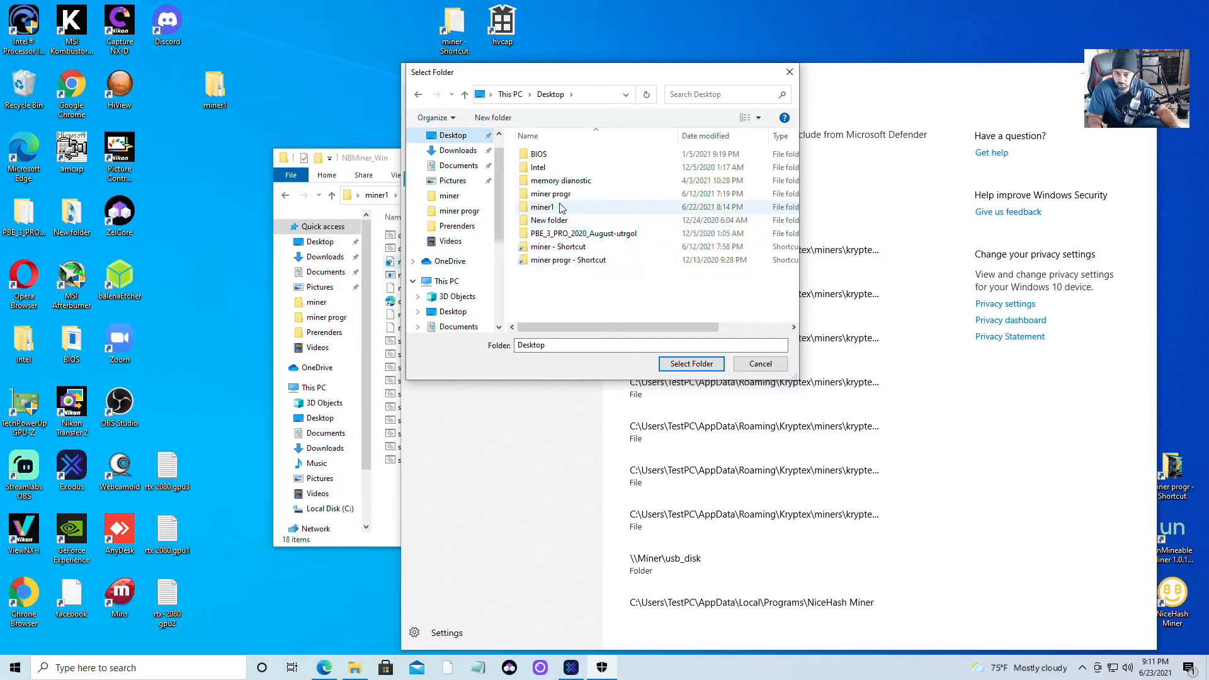
pyautogui.click(554, 208)
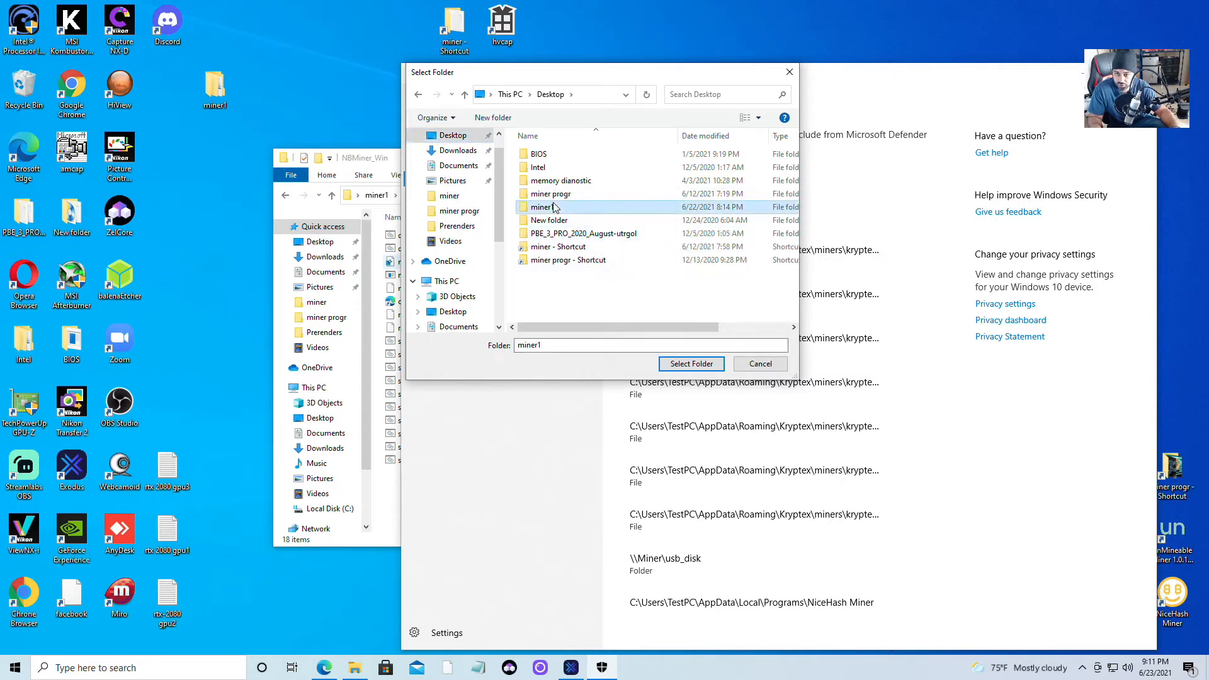
pyautogui.click(691, 365)
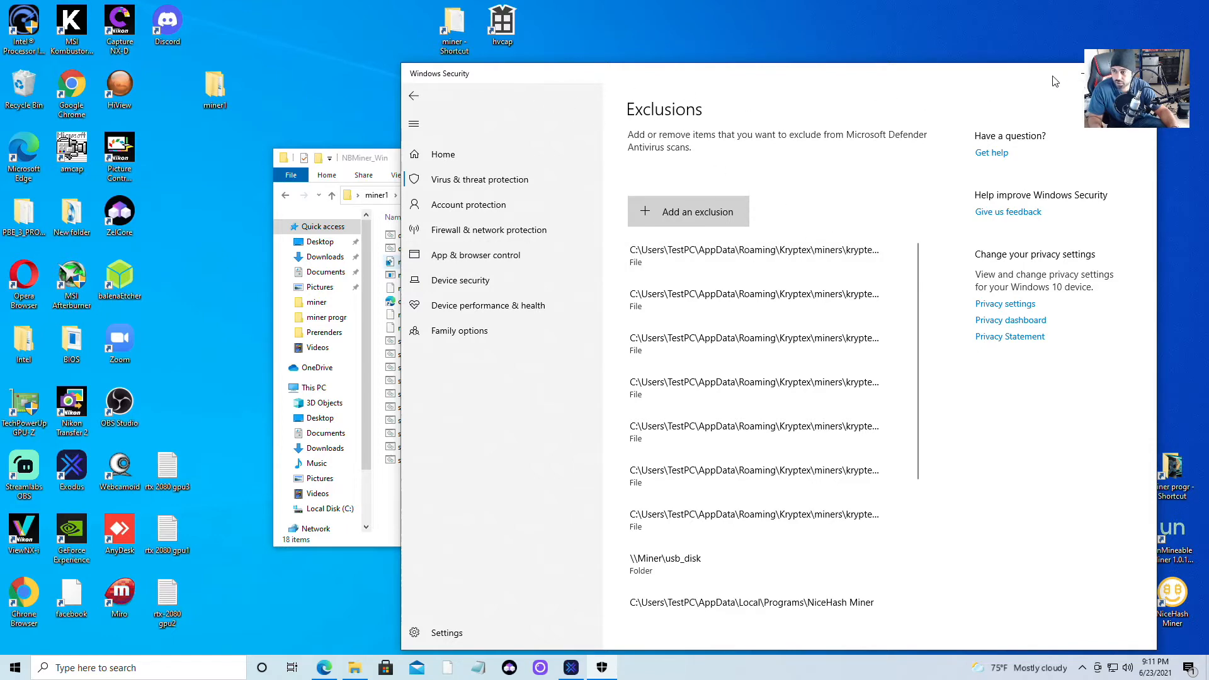
# Minimize Windows Security, close the NBMiner_Win window, and reopen miner1\miner.
pyautogui.click(1078, 73)
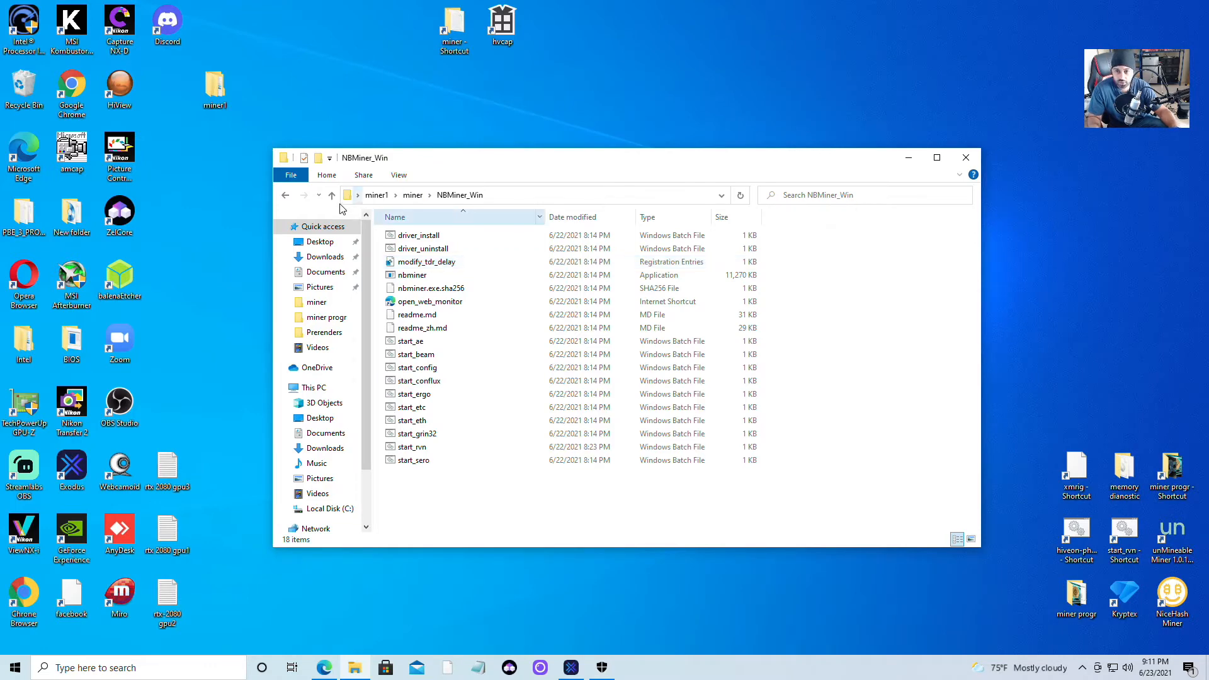
pyautogui.click(965, 157)
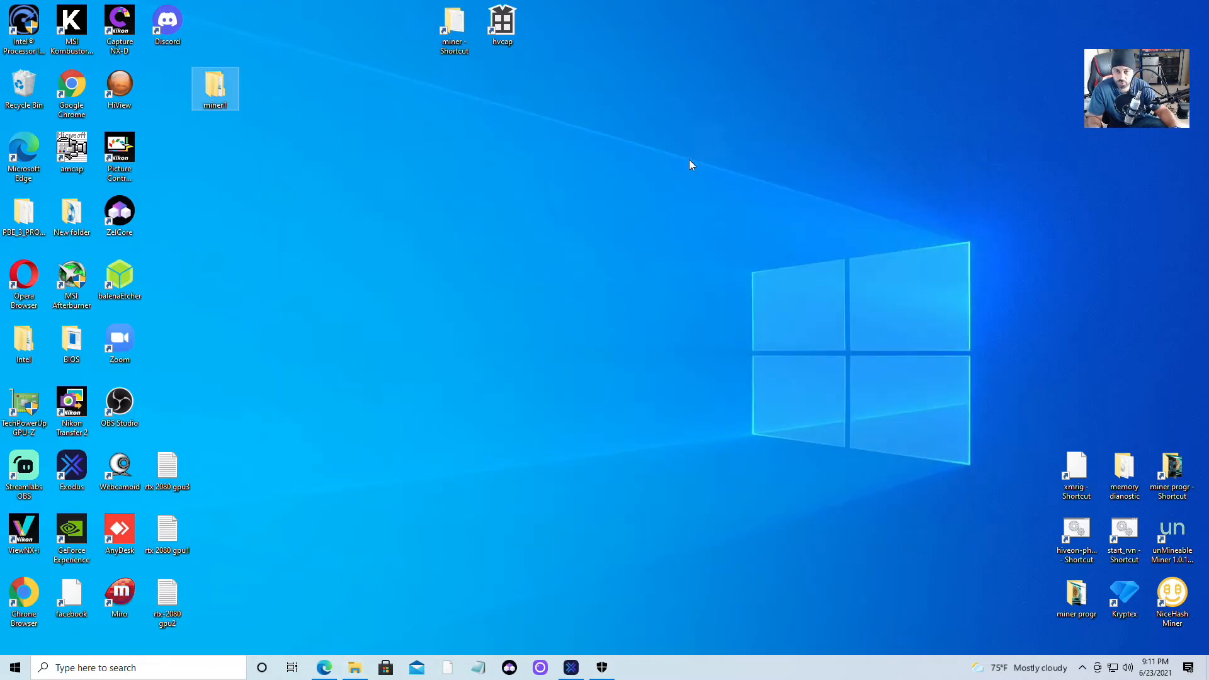
pyautogui.doubleClick(215, 86)
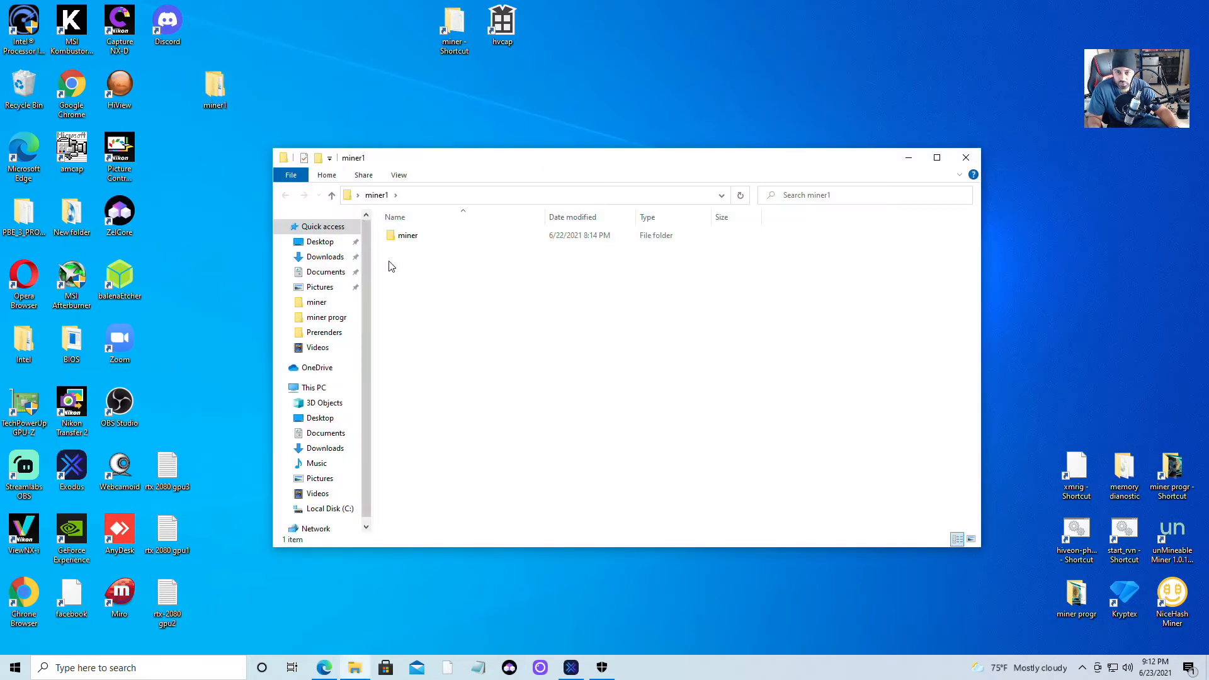
pyautogui.doubleClick(408, 236)
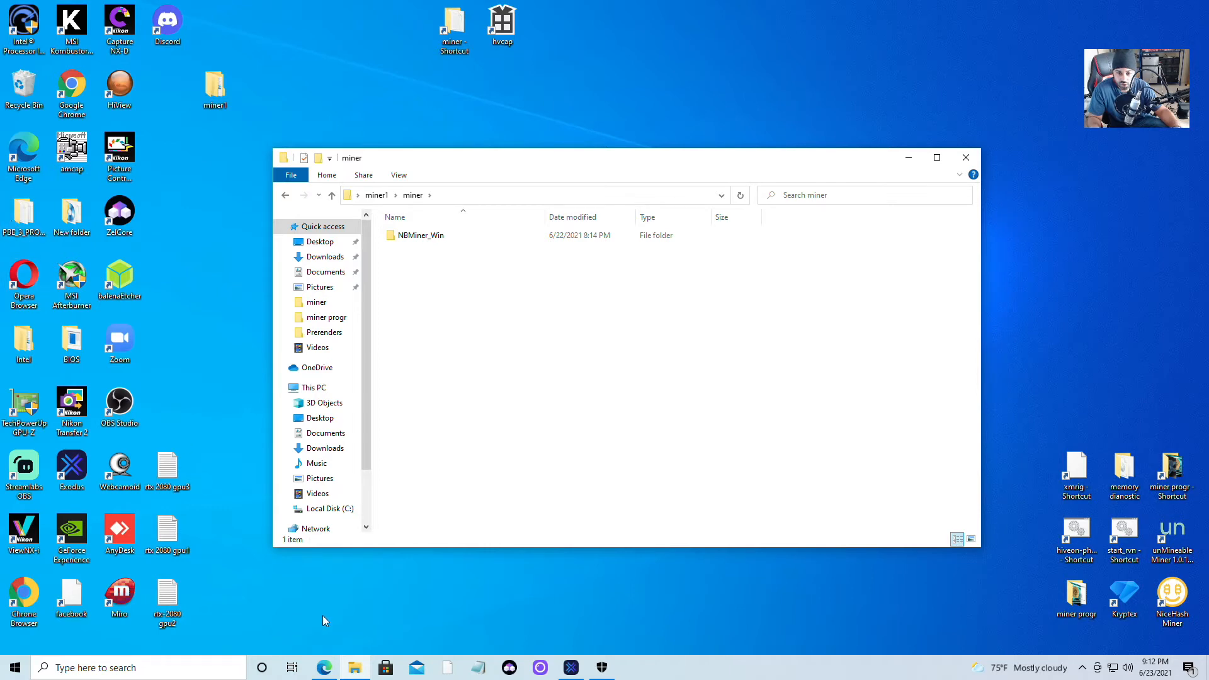
# Go to Downloads and select the NBMiner_37.6_Win zip archive.
pyautogui.click(354, 667)
pyautogui.click(355, 667)
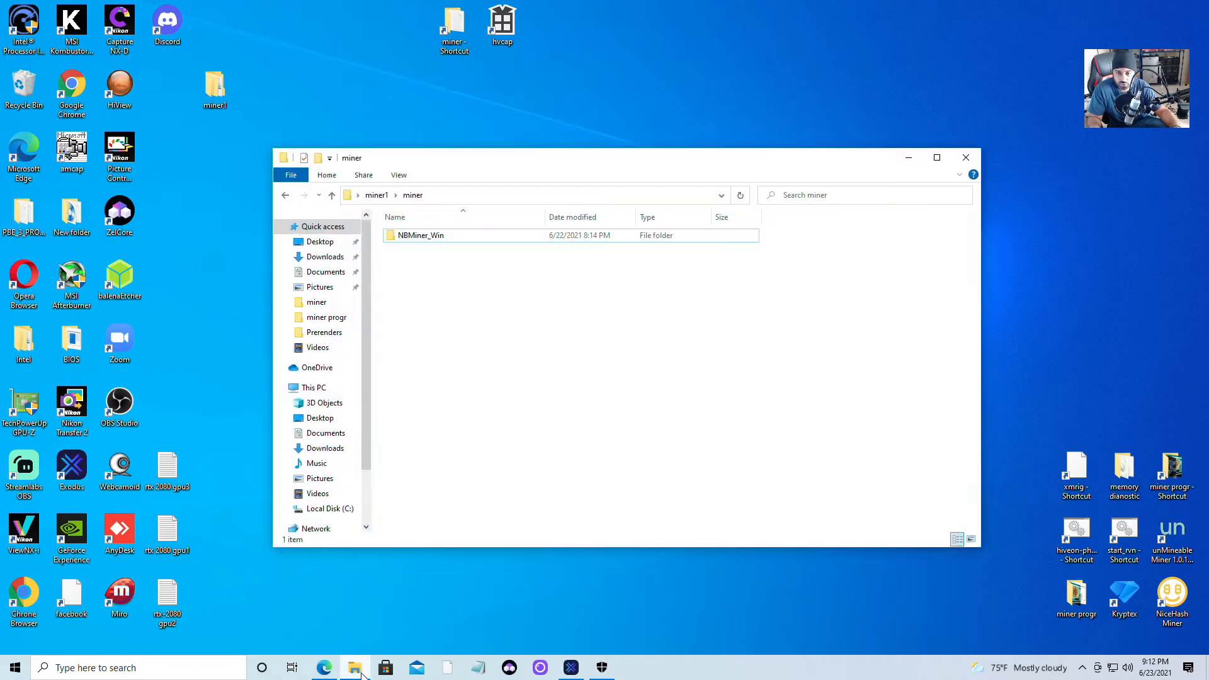
pyautogui.click(322, 257)
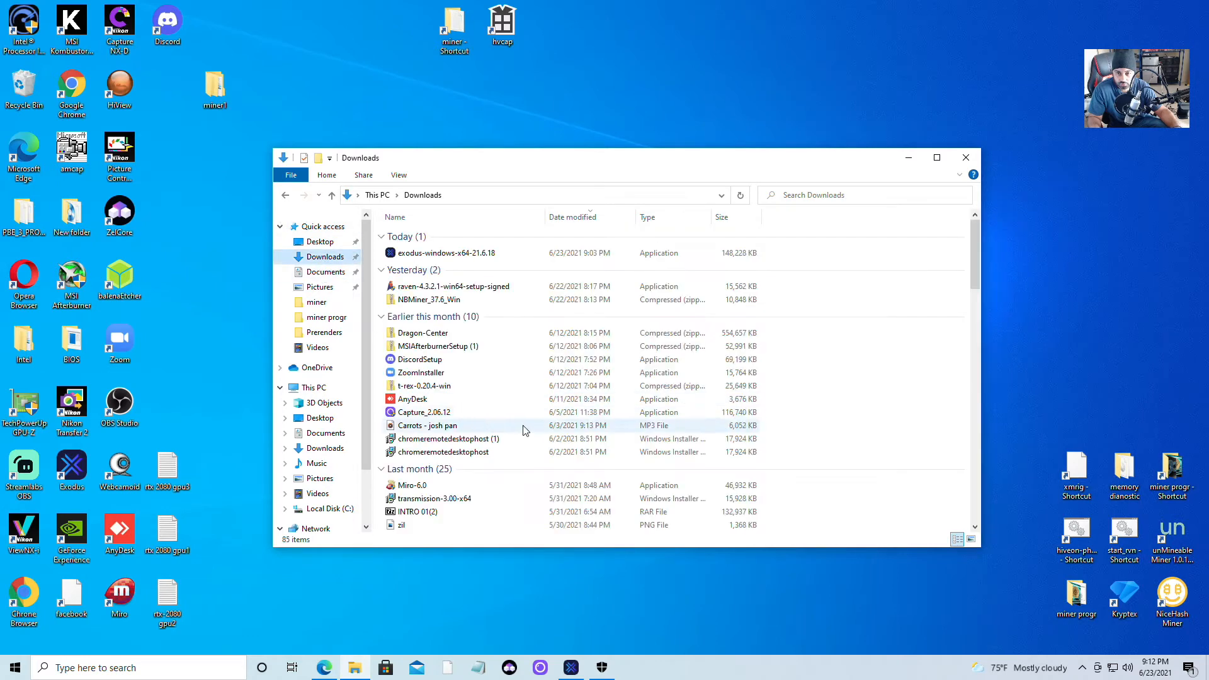
pyautogui.click(440, 302)
pyautogui.rightClick(439, 302)
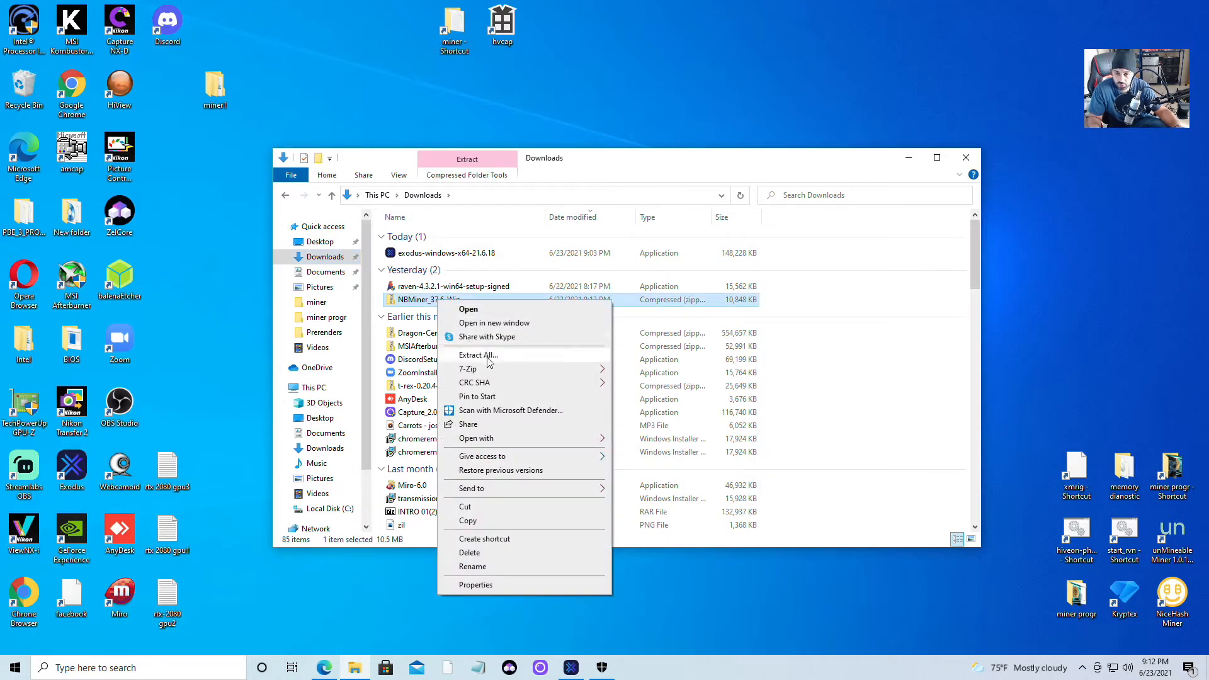
pyautogui.moveTo(487, 375)
pyautogui.rightClick(417, 288)
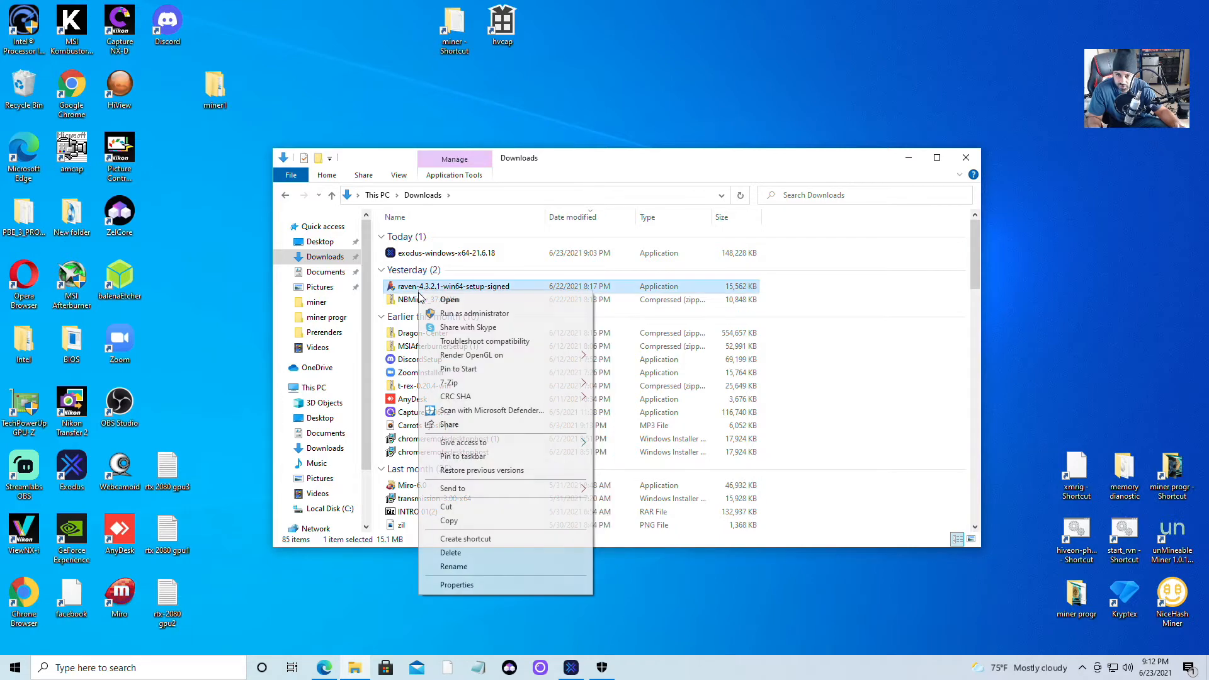
pyautogui.rightClick(407, 302)
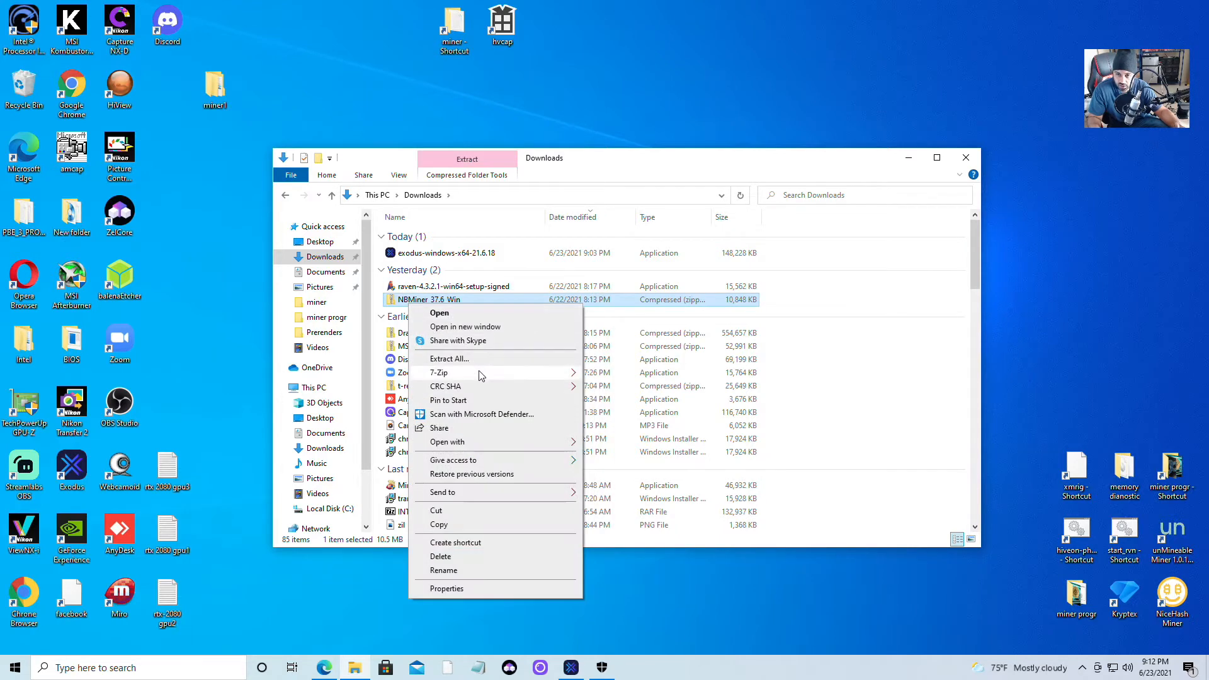
pyautogui.click(476, 362)
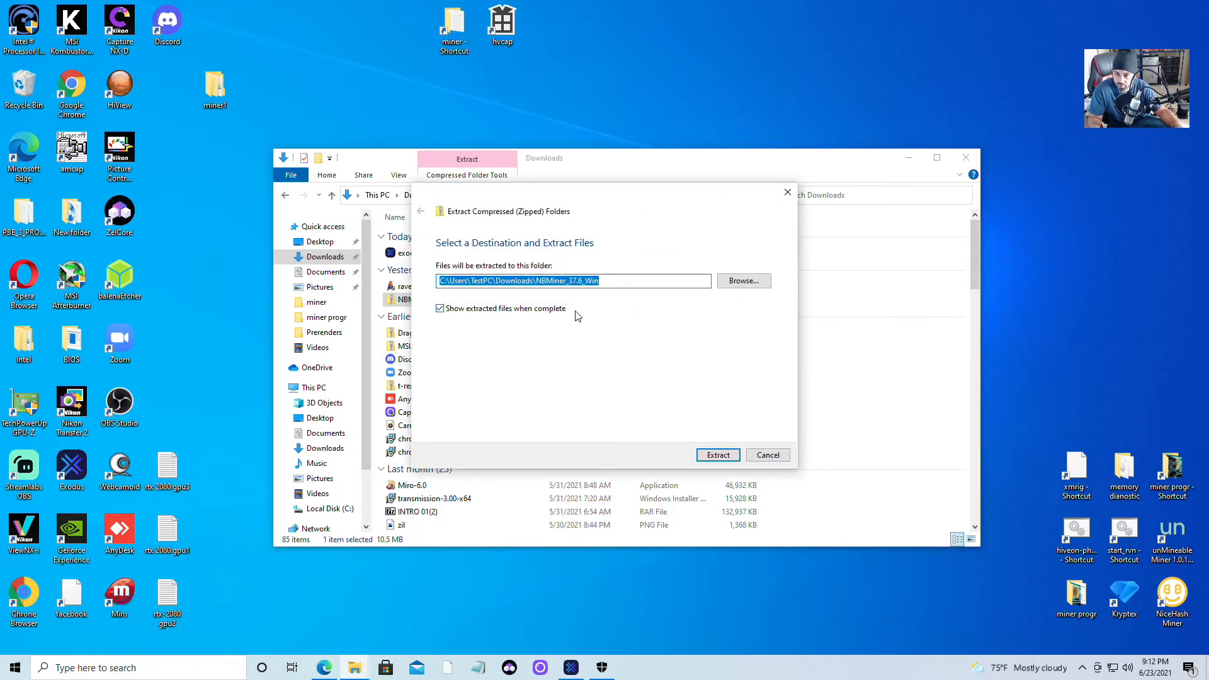
pyautogui.click(737, 281)
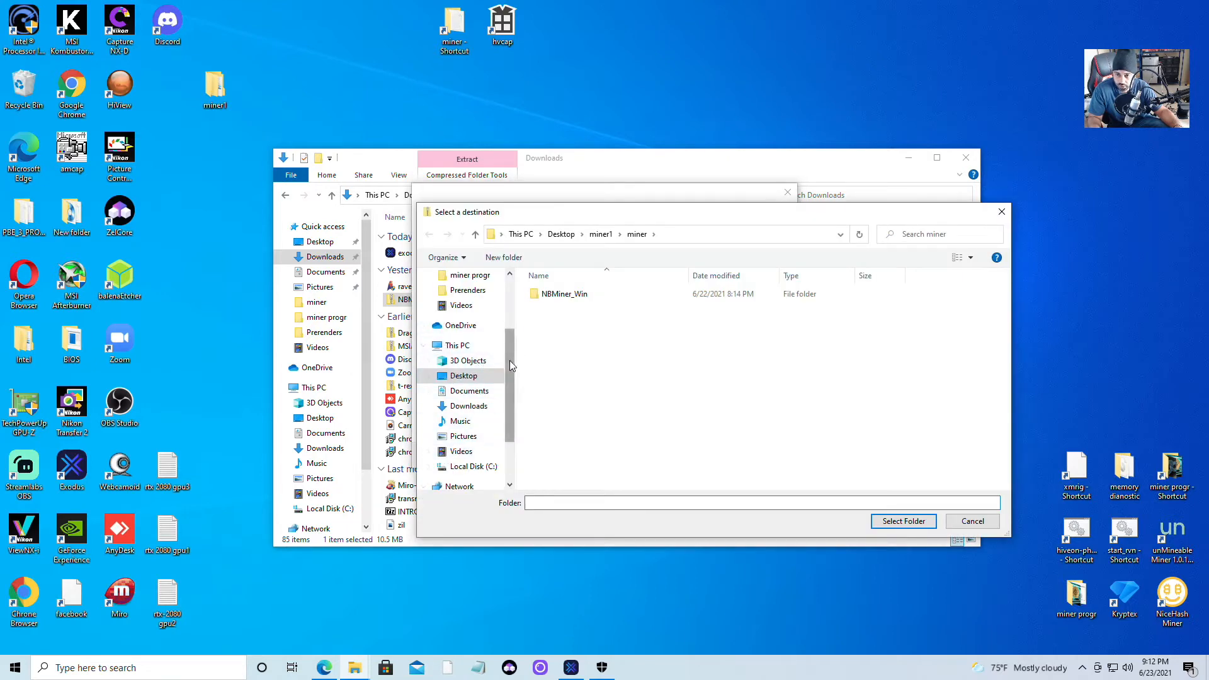
pyautogui.moveTo(510, 357); pyautogui.dragTo(511, 307)
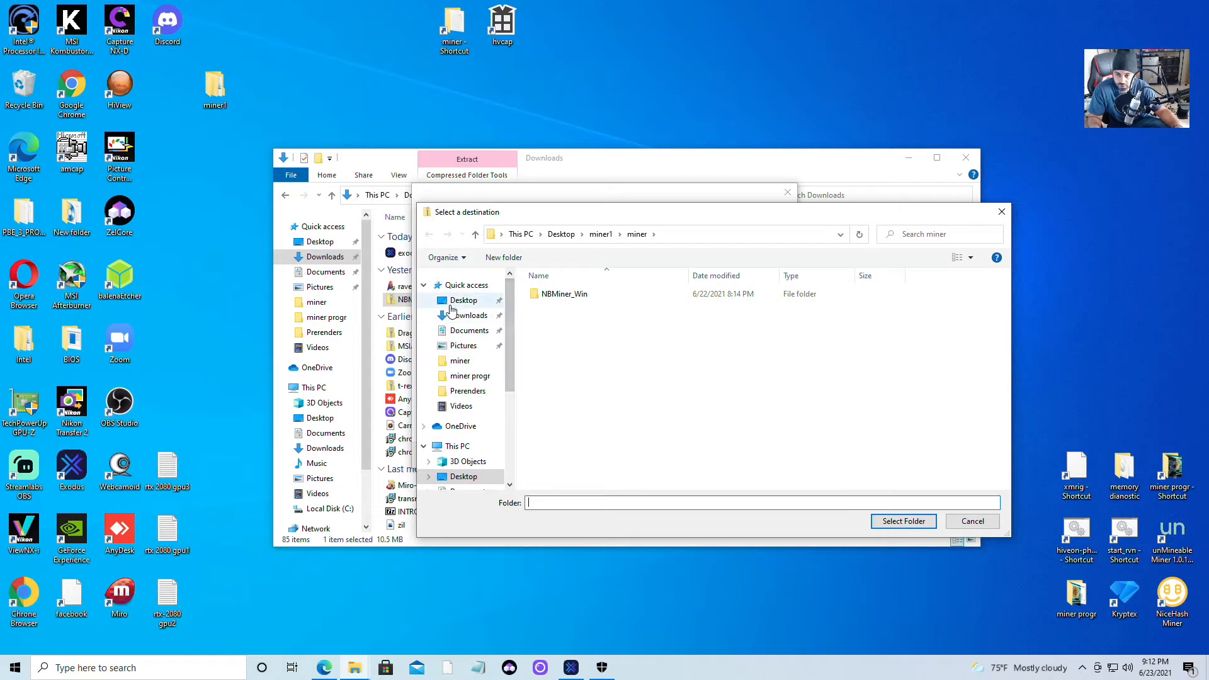
pyautogui.click(450, 304)
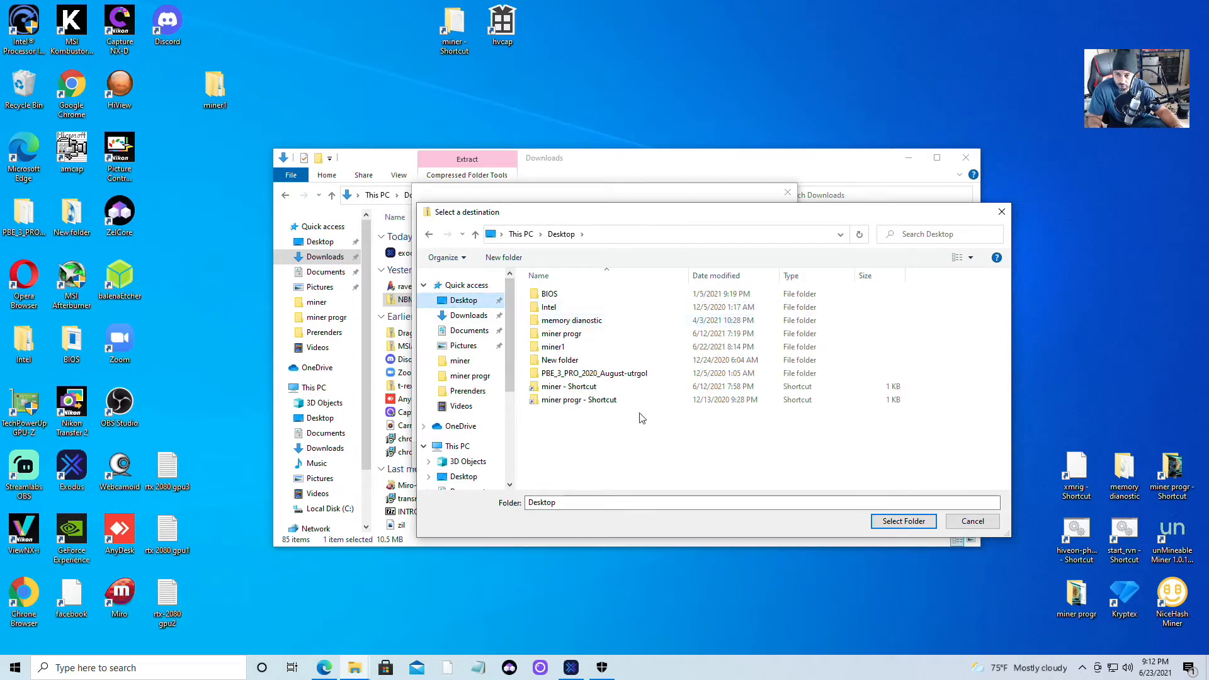
pyautogui.click(580, 350)
pyautogui.doubleClick(580, 351)
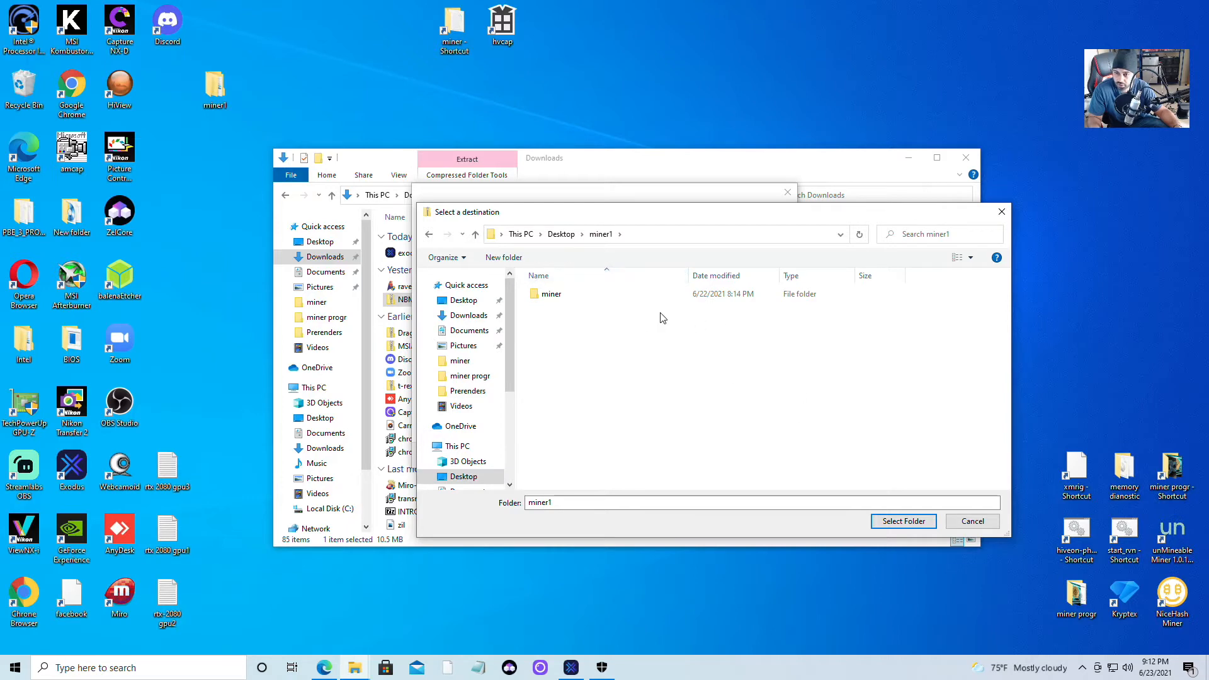
pyautogui.click(901, 522)
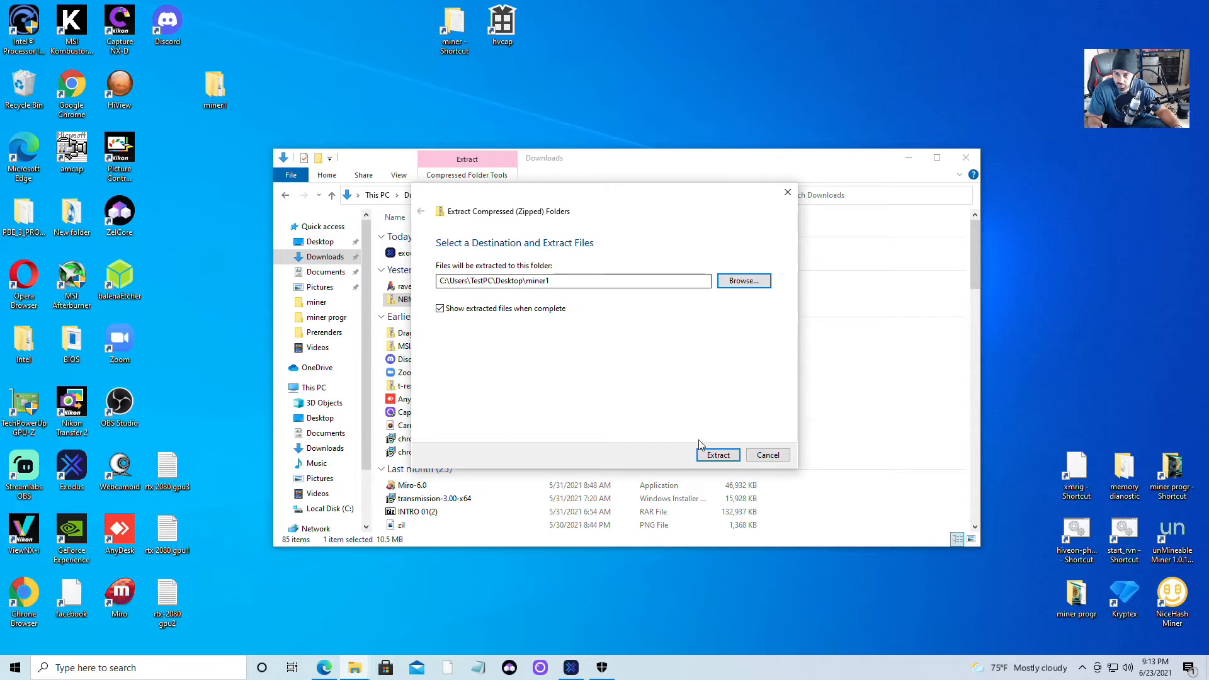
pyautogui.click(763, 456)
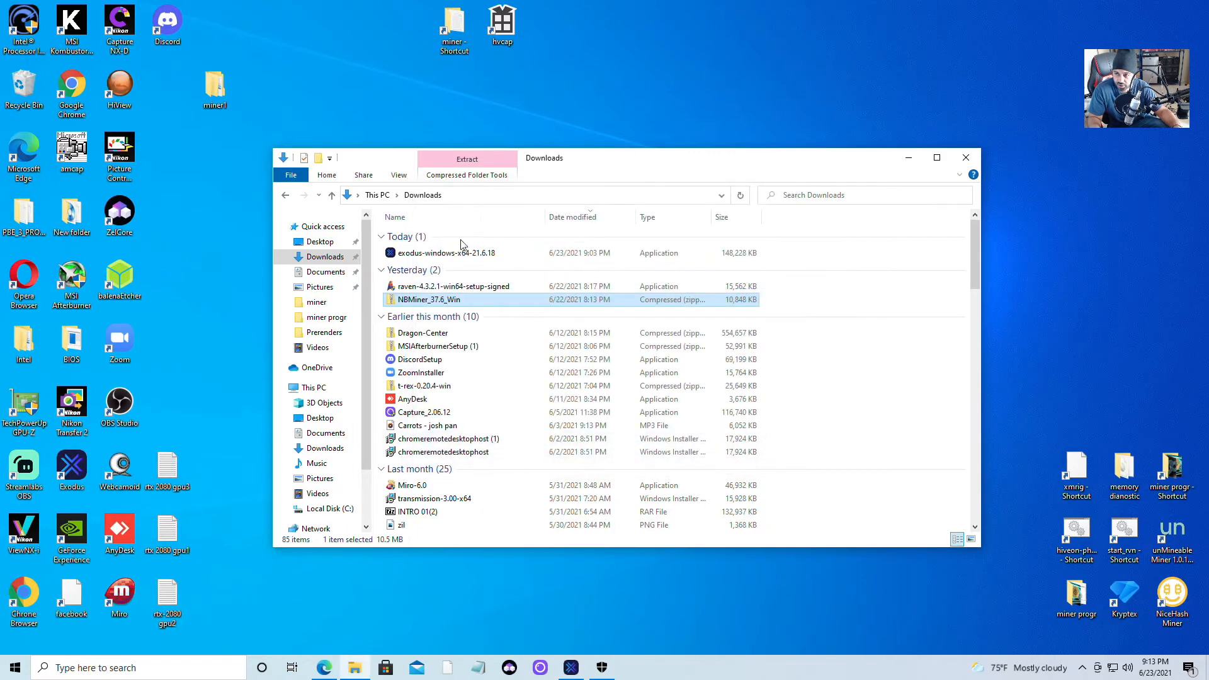
# Close the Downloads window and navigate back into miner1\miner\NBMiner_Win from the desktop.
pyautogui.click(965, 157)
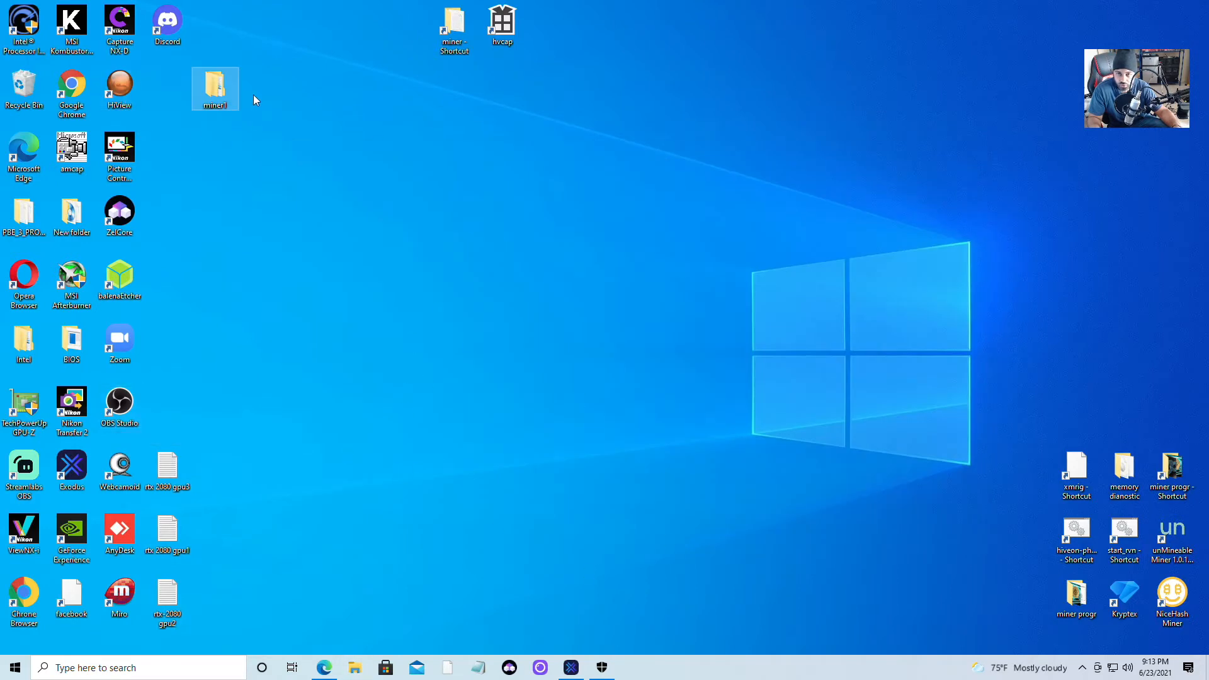
pyautogui.doubleClick(228, 95)
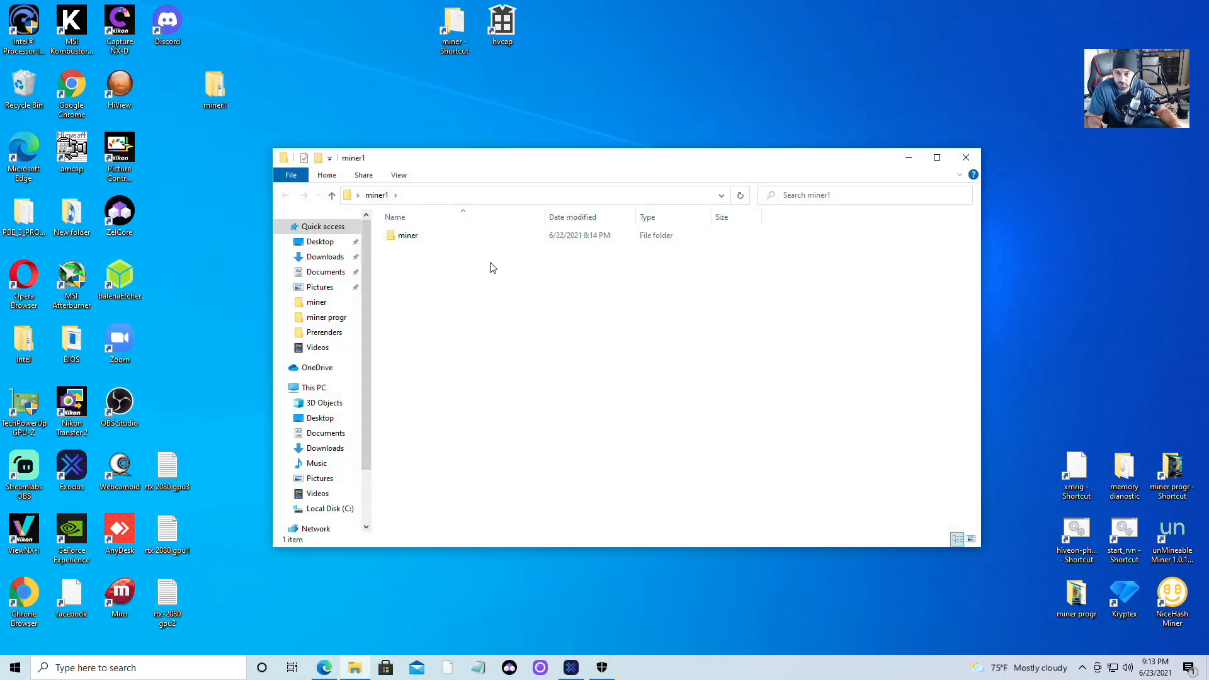
pyautogui.doubleClick(412, 236)
pyautogui.click(284, 196)
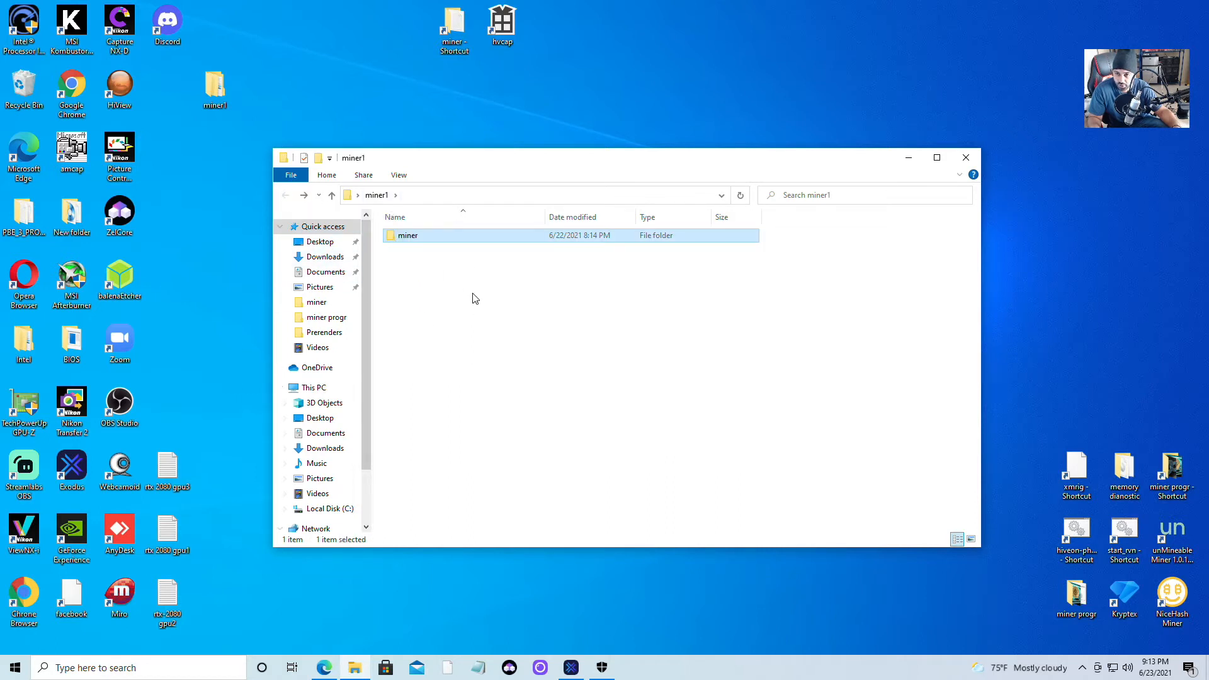
pyautogui.doubleClick(413, 240)
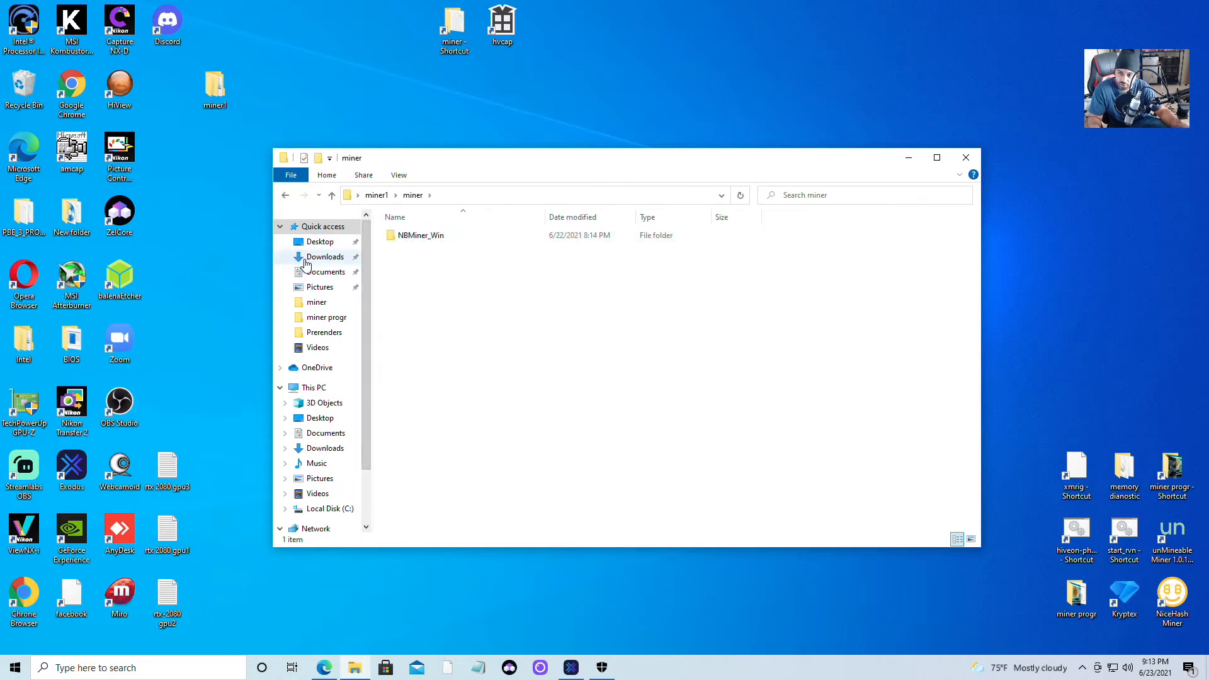
pyautogui.doubleClick(425, 242)
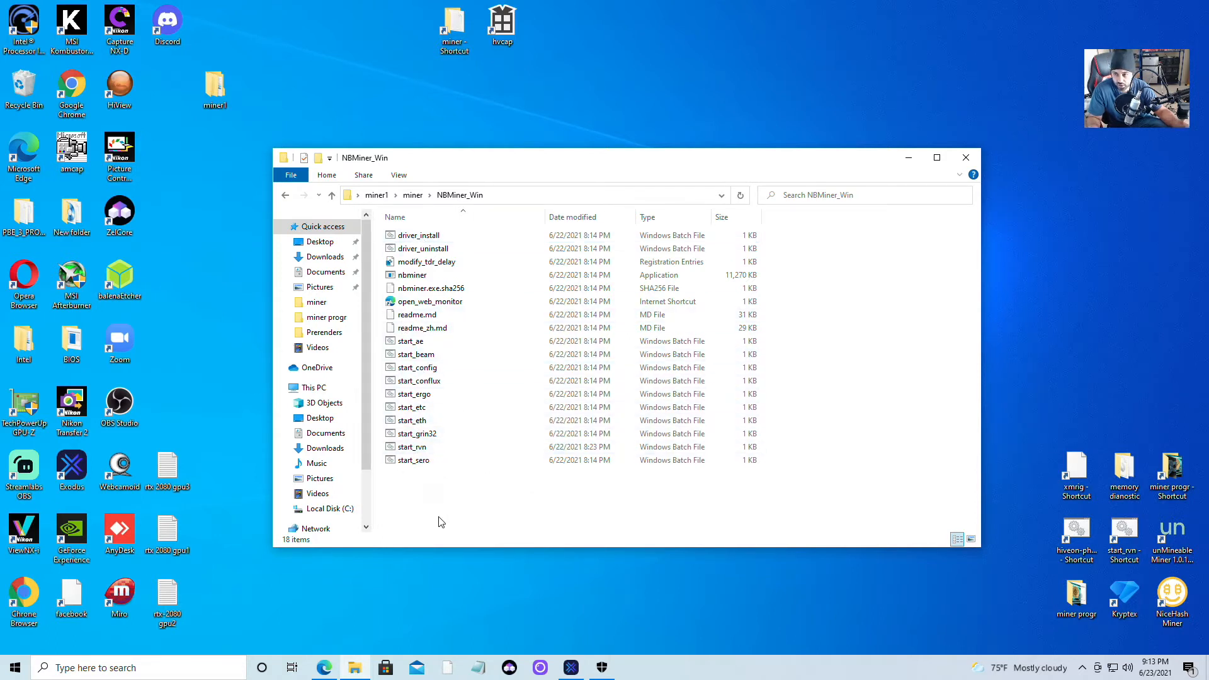
# Open start_etc with Edit in Notepad, letting it through SmartScreen with More info > Run anyway.
pyautogui.click(423, 409)
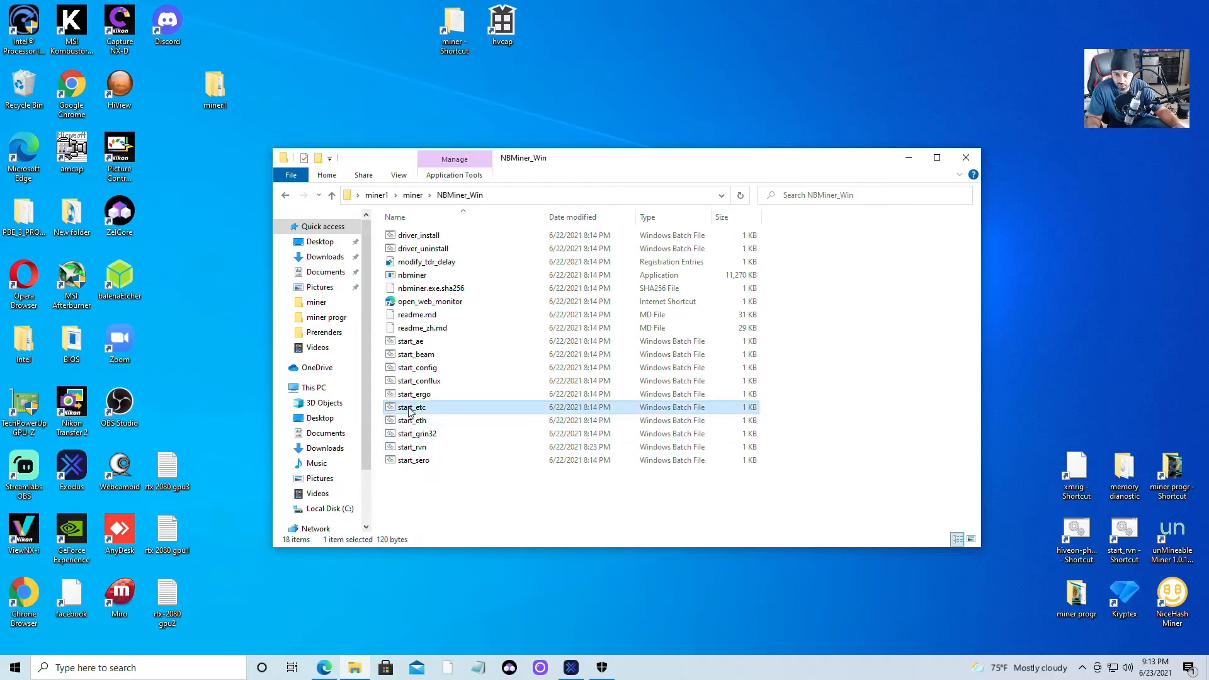
pyautogui.rightClick(410, 411)
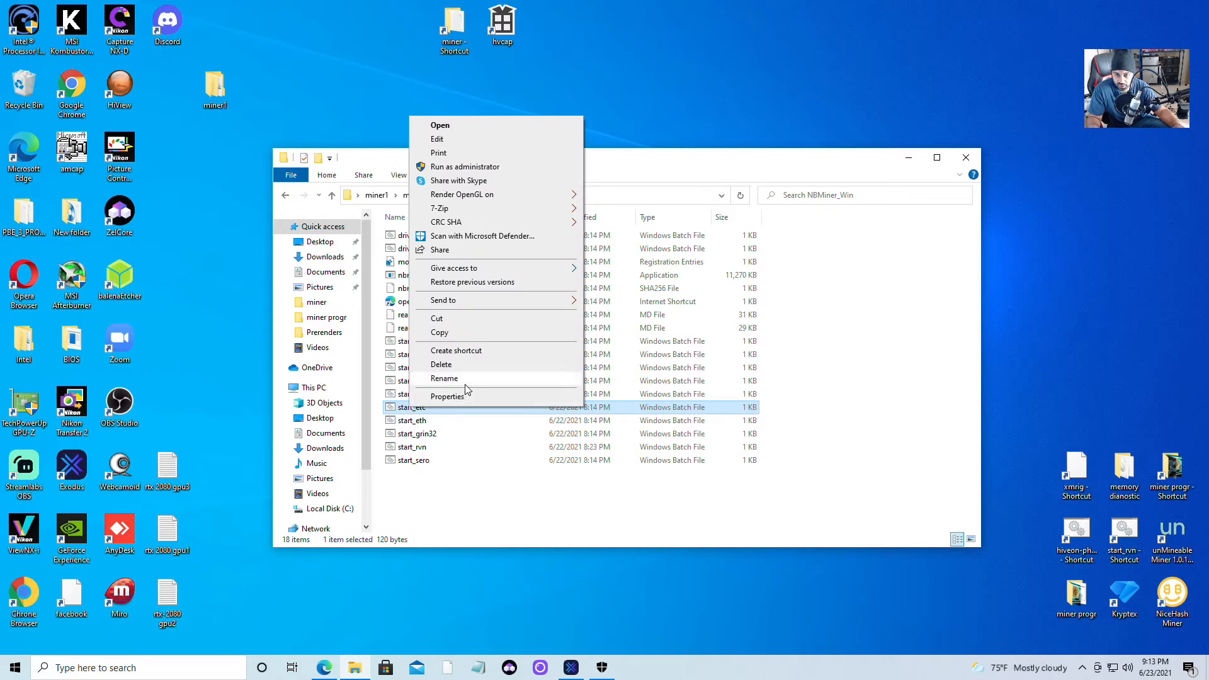
pyautogui.click(469, 140)
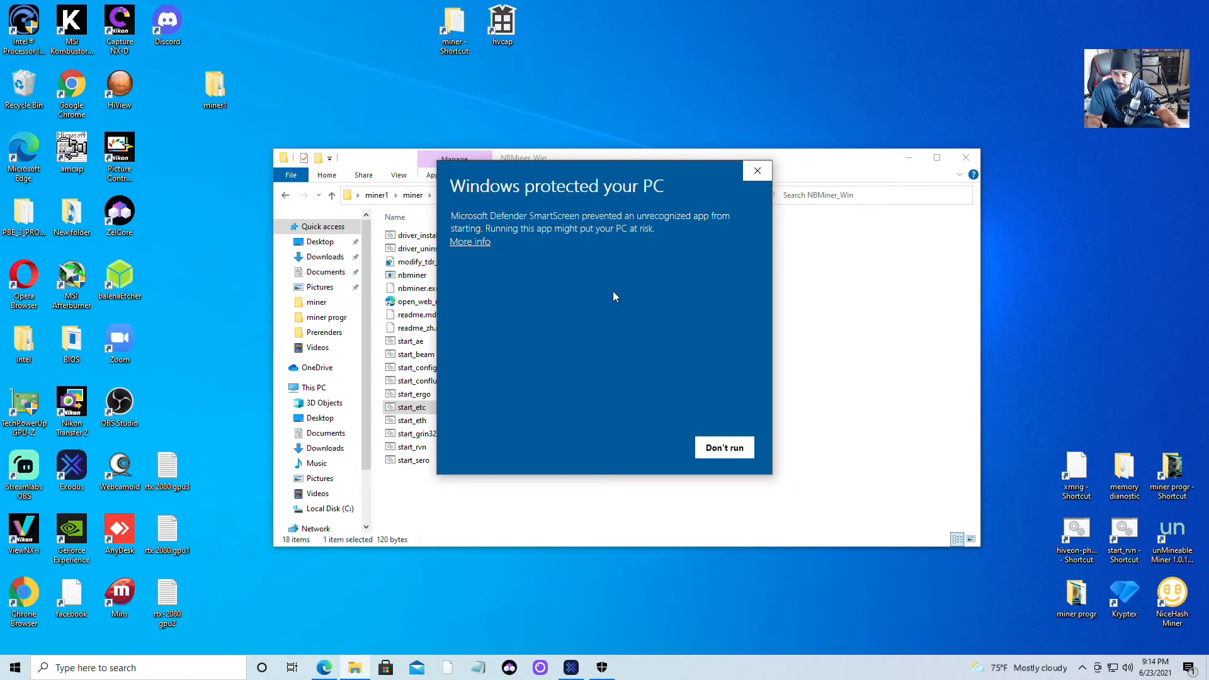
pyautogui.click(473, 243)
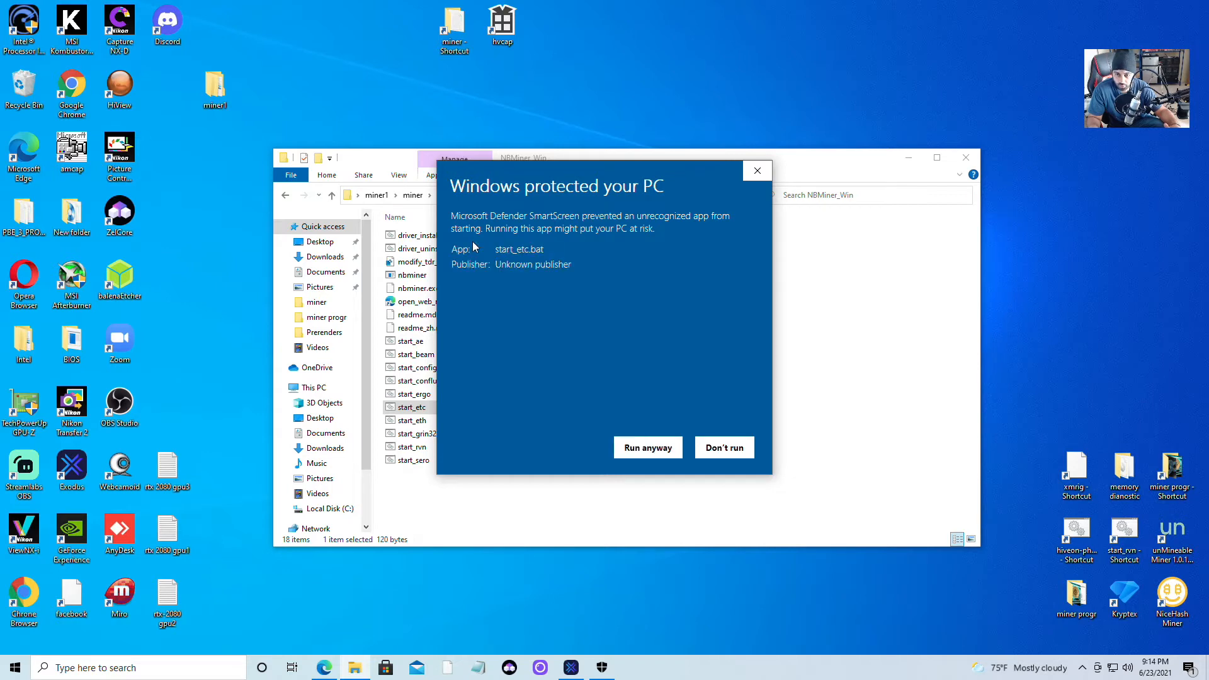
pyautogui.click(648, 448)
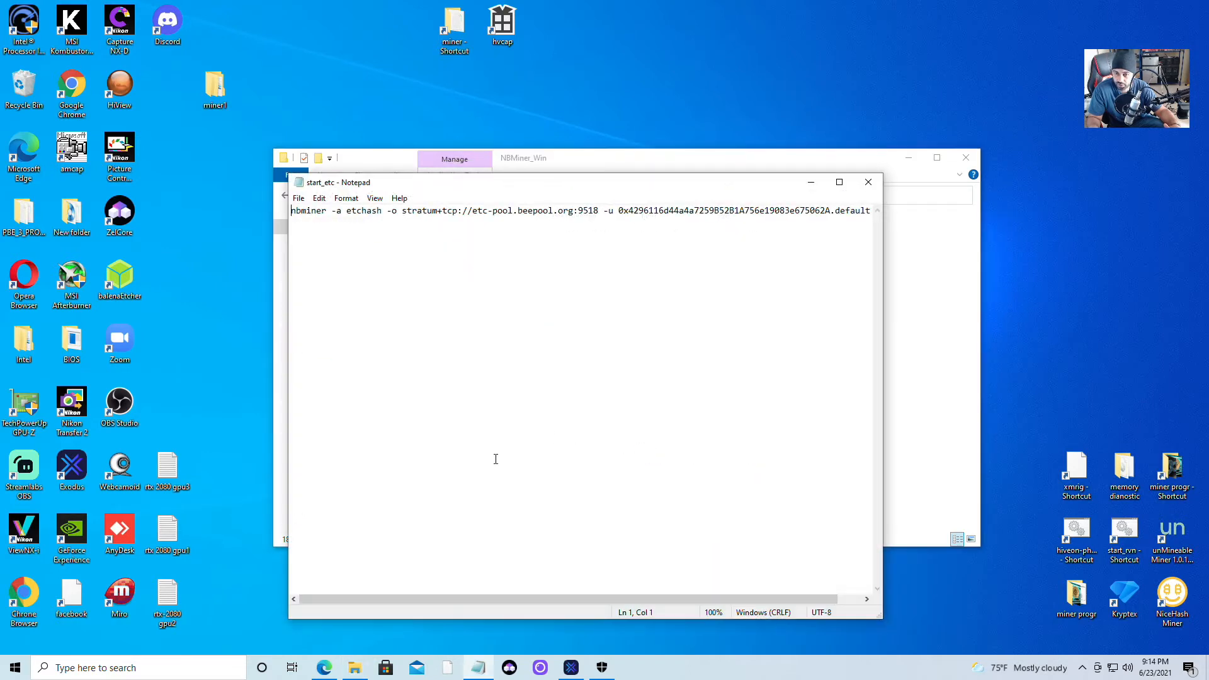
# Maximize Notepad, select the wallet address after -u, and switch to the Exodus Ethereum Classic wallet.
pyautogui.click(839, 182)
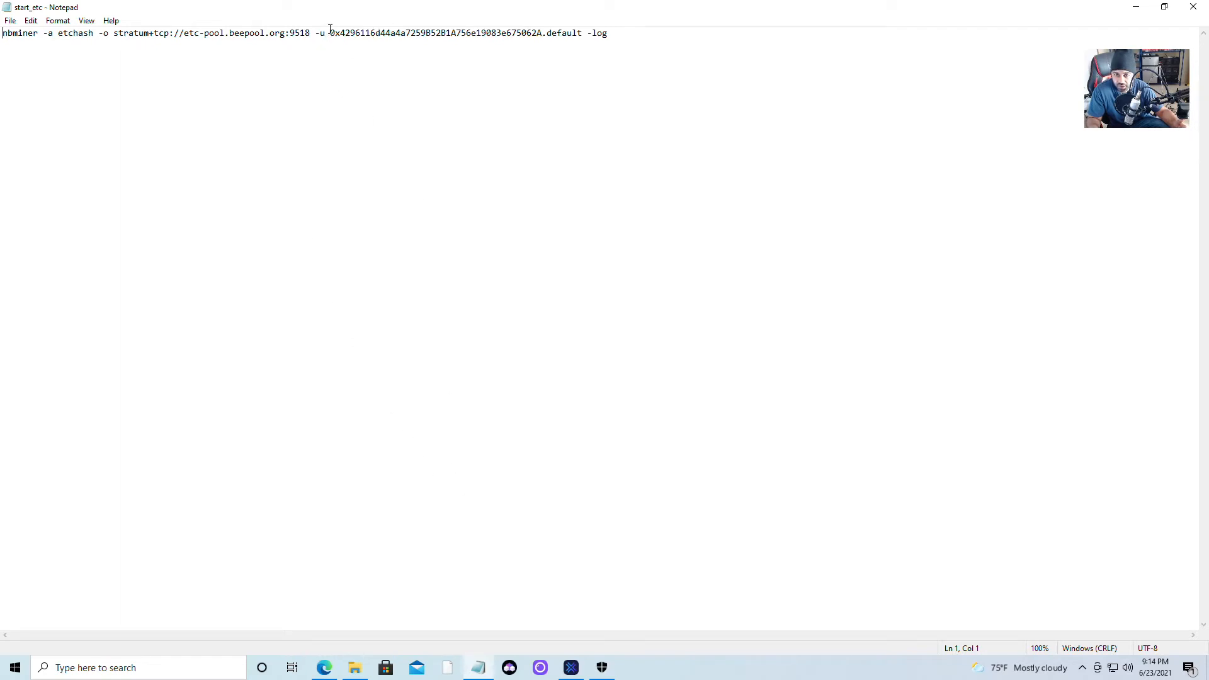
pyautogui.moveTo(330, 30); pyautogui.dragTo(542, 40)
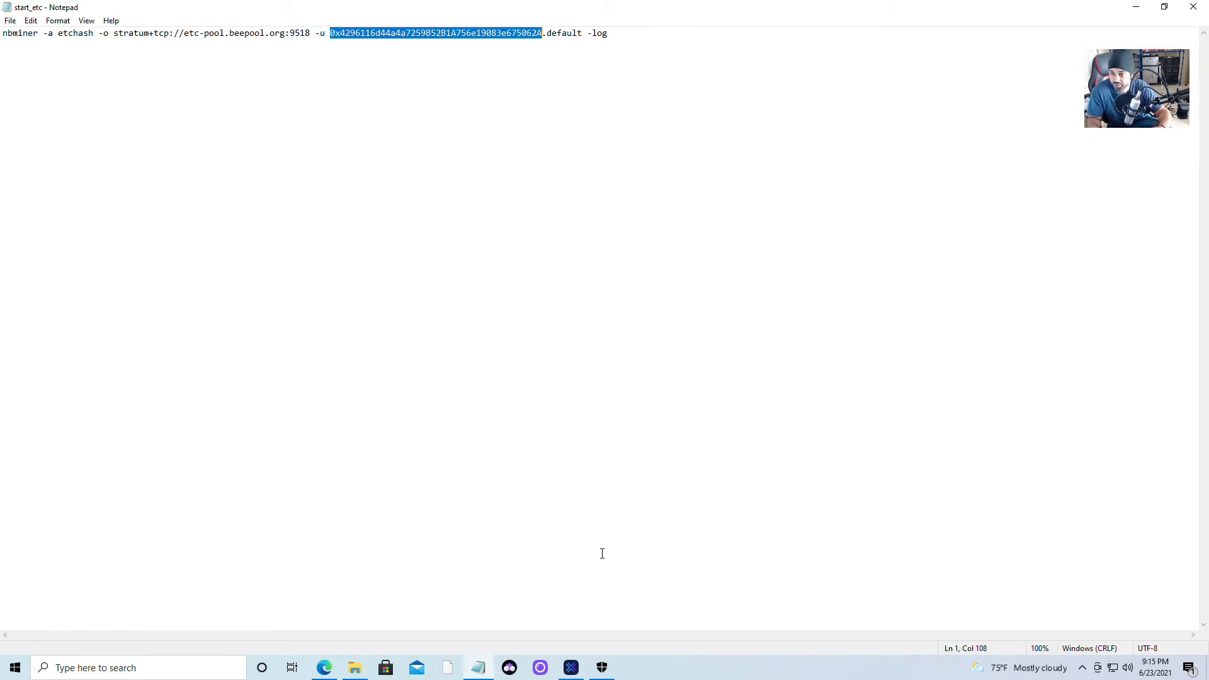
pyautogui.click(571, 668)
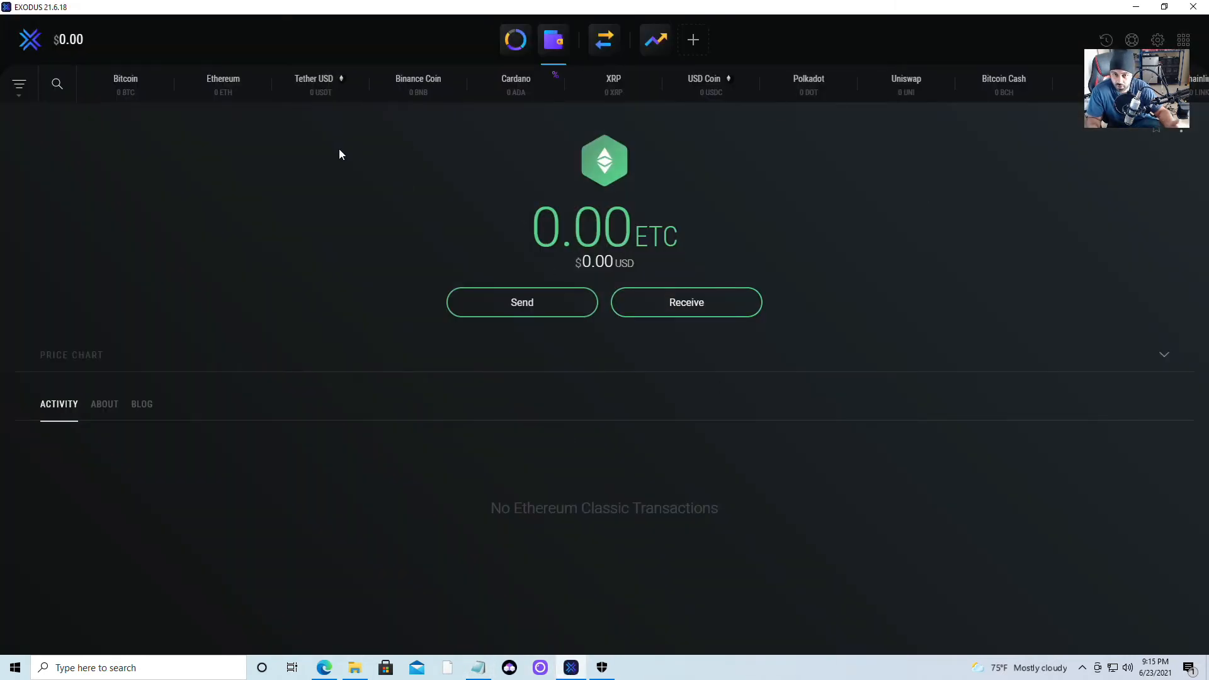
# Minimize Exodus, find exodus.com/download in Edge's exodus wallet results, and switch to the download tab.
pyautogui.click(1136, 9)
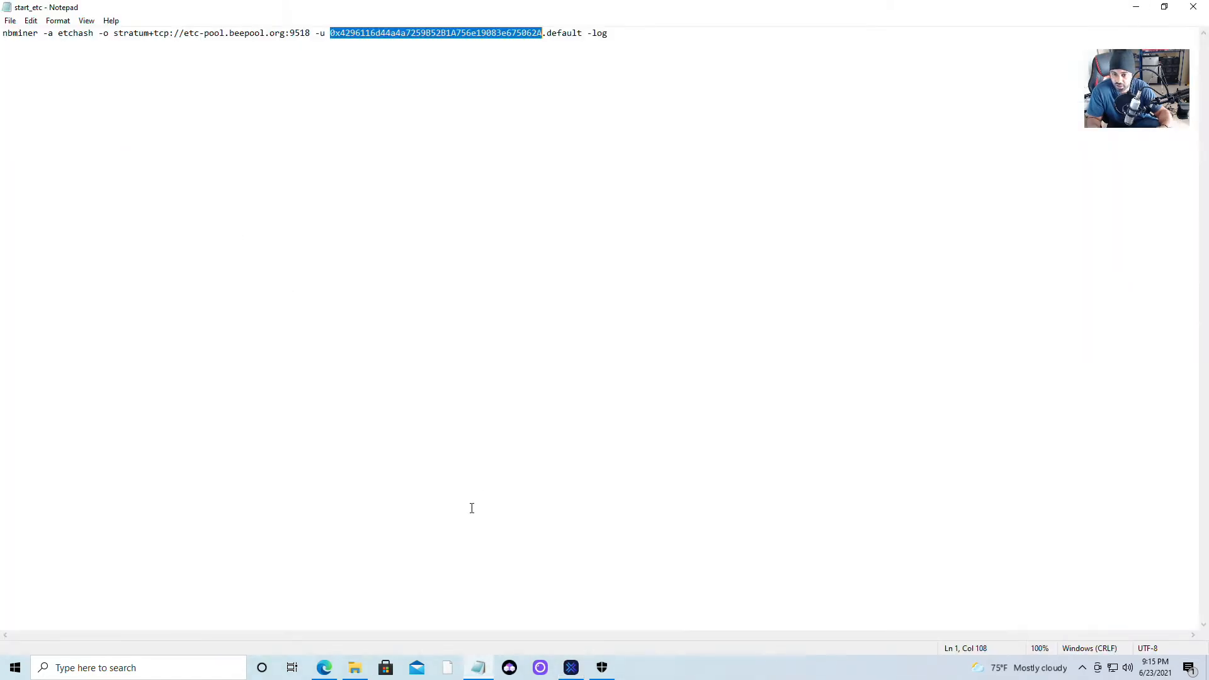
pyautogui.click(332, 672)
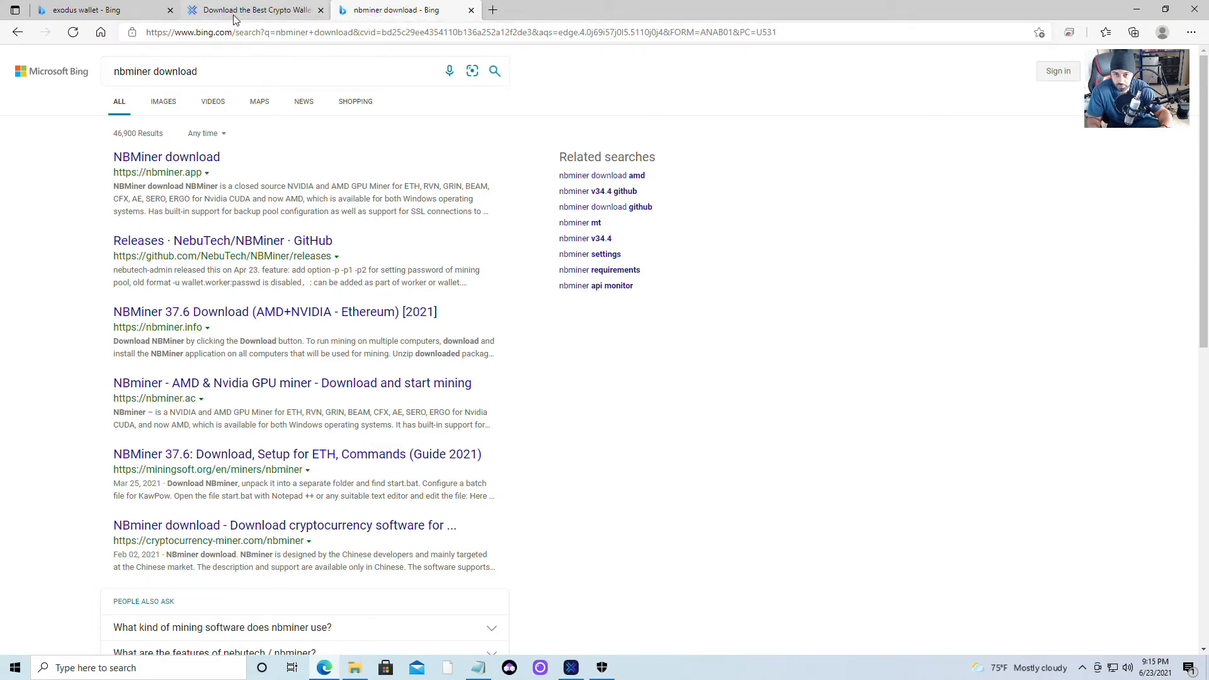
pyautogui.click(88, 10)
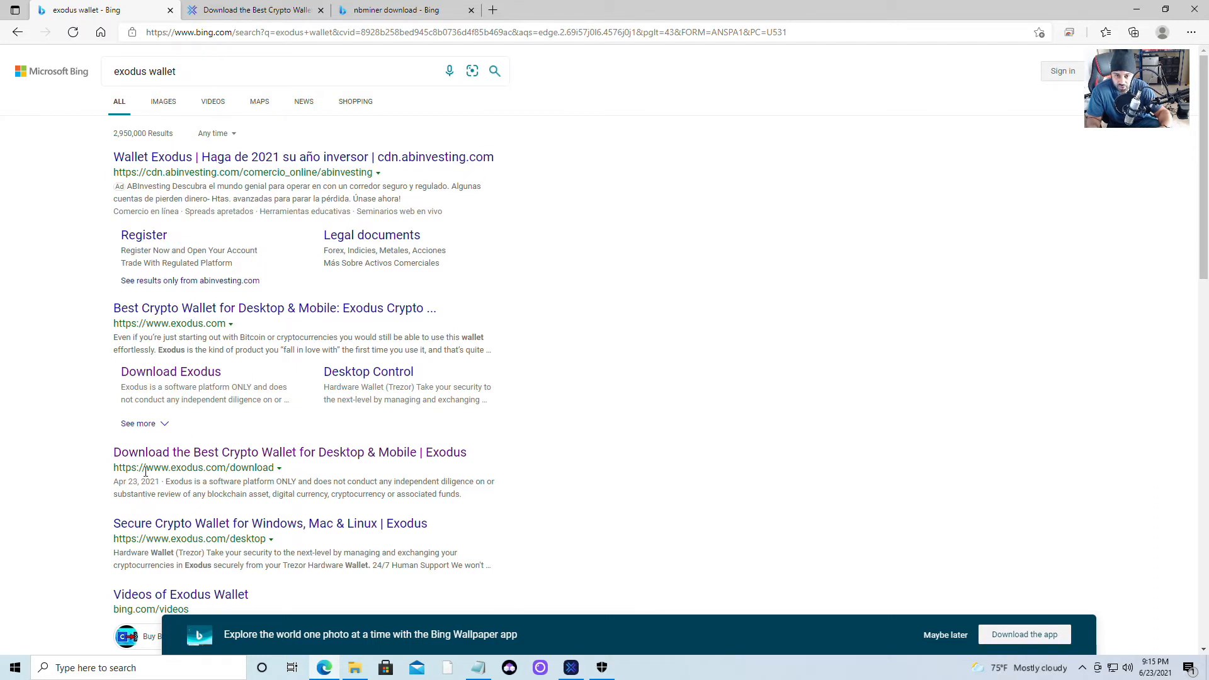
pyautogui.moveTo(114, 468); pyautogui.dragTo(279, 465)
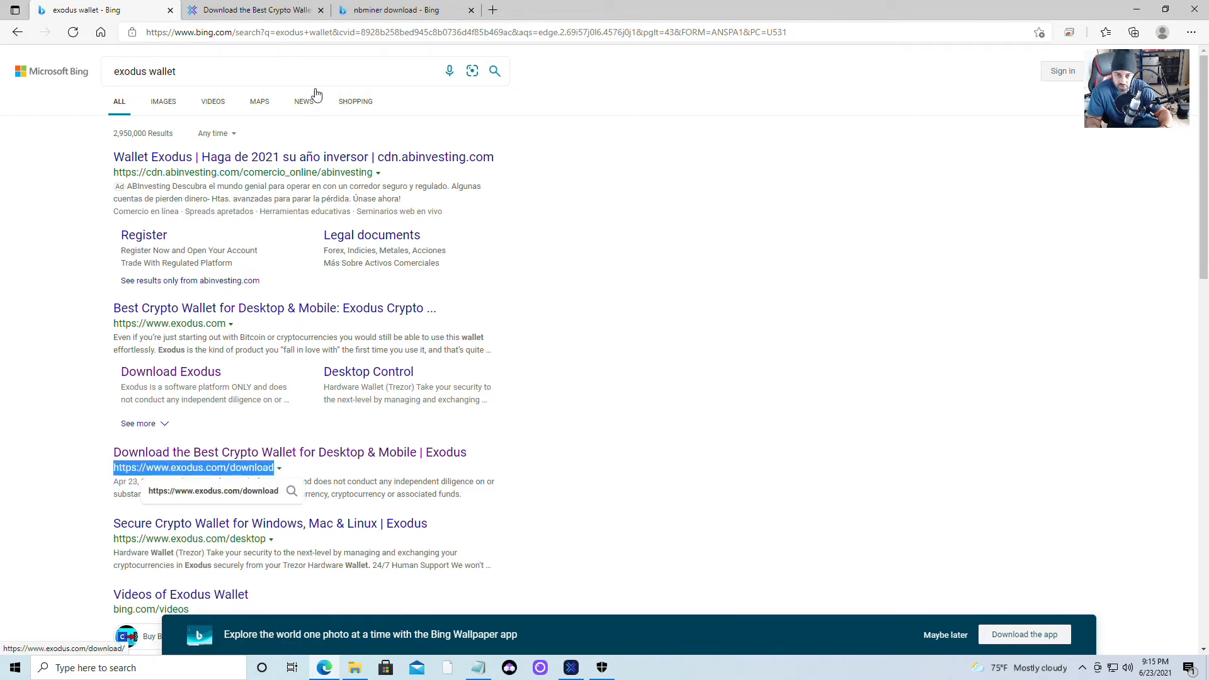
pyautogui.click(219, 11)
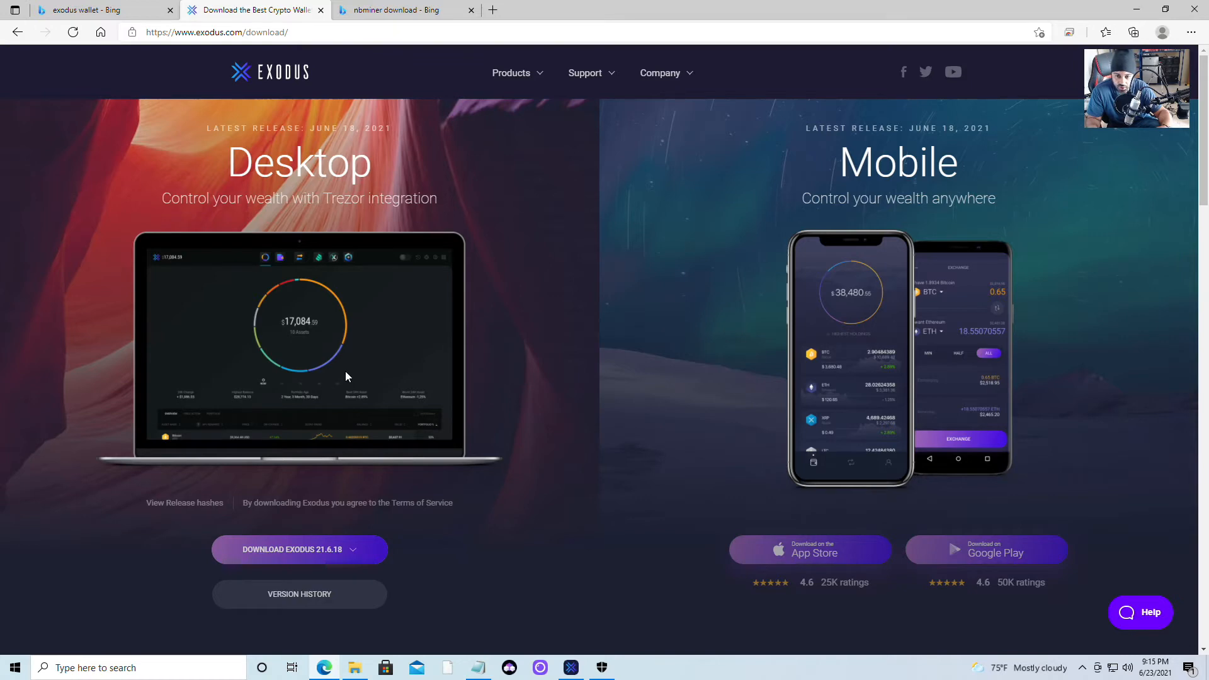
# Download and run the 64-bit Windows Exodus 21.6.18 installer, dismiss the installed notice, and minimize Edge.
pyautogui.click(298, 559)
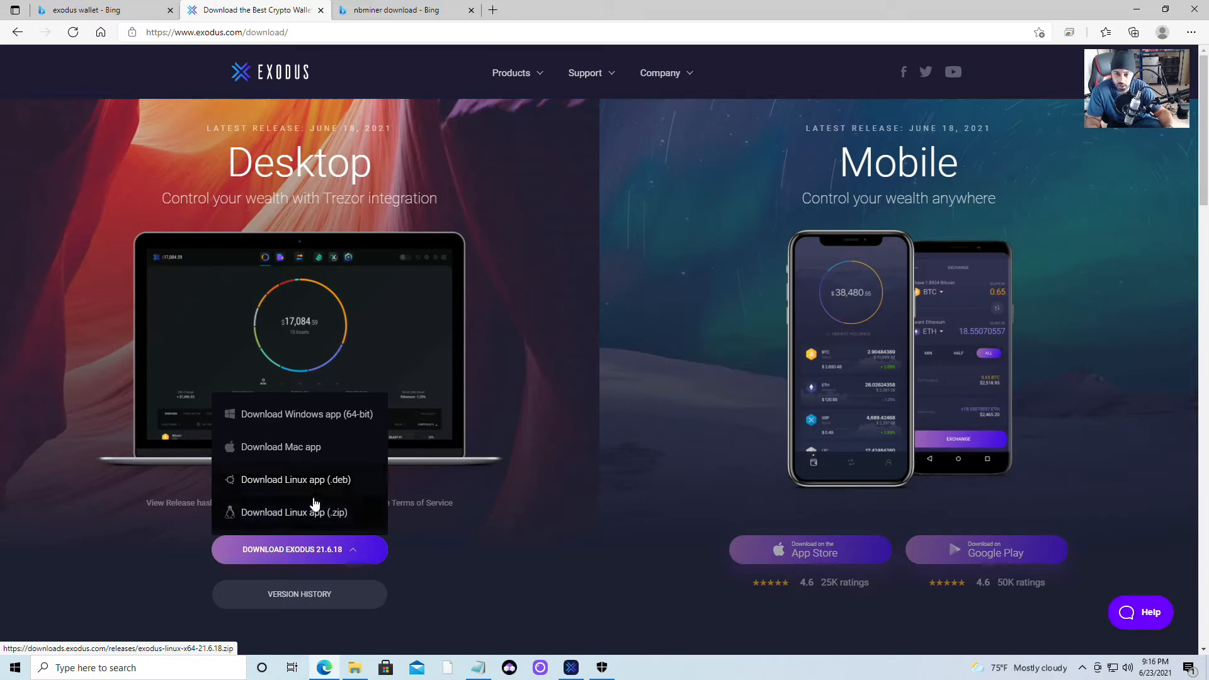
pyautogui.click(281, 415)
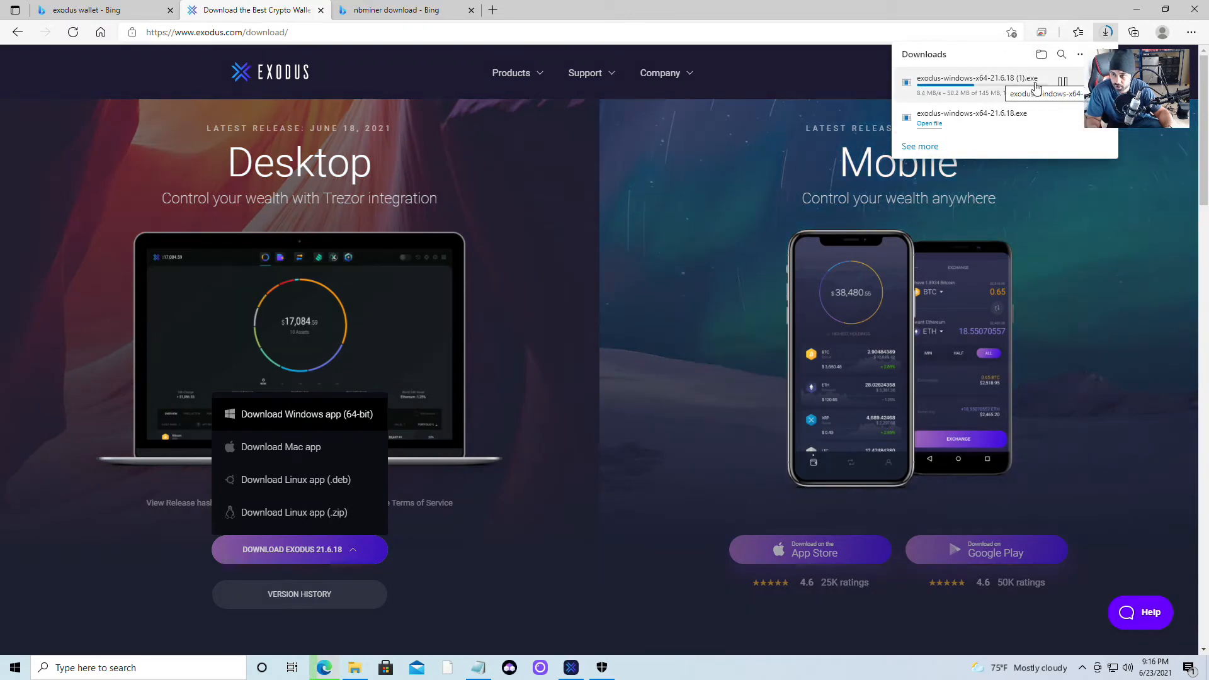
pyautogui.click(1091, 82)
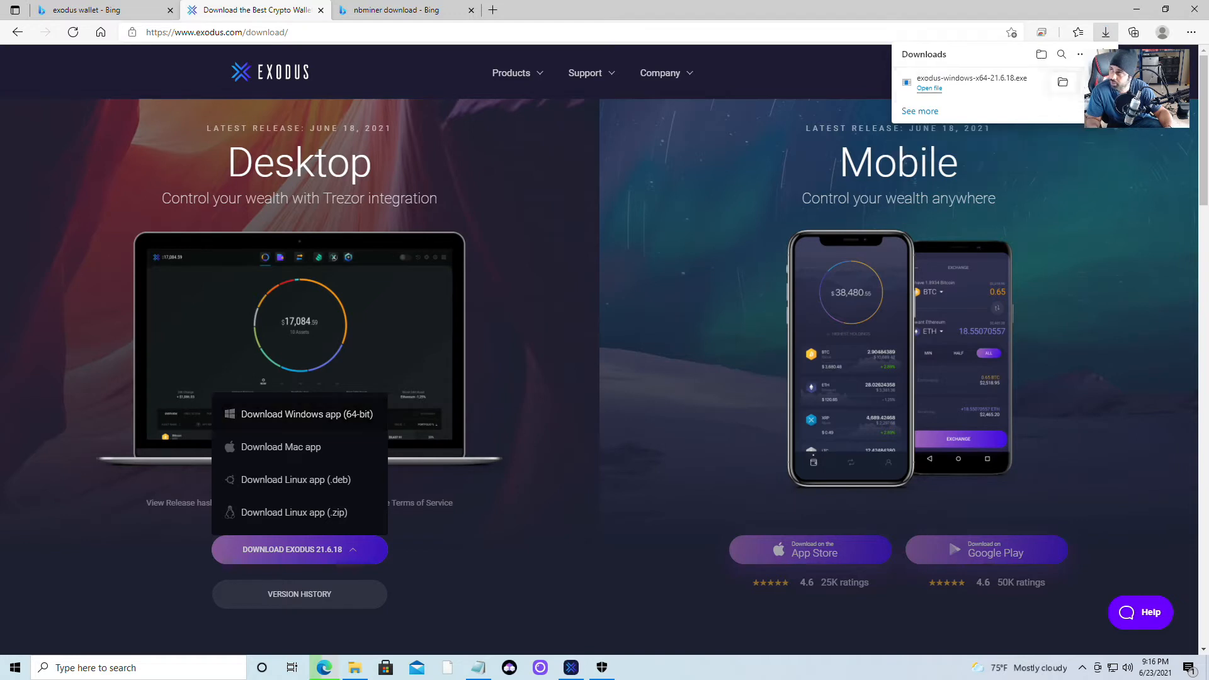
pyautogui.click(924, 90)
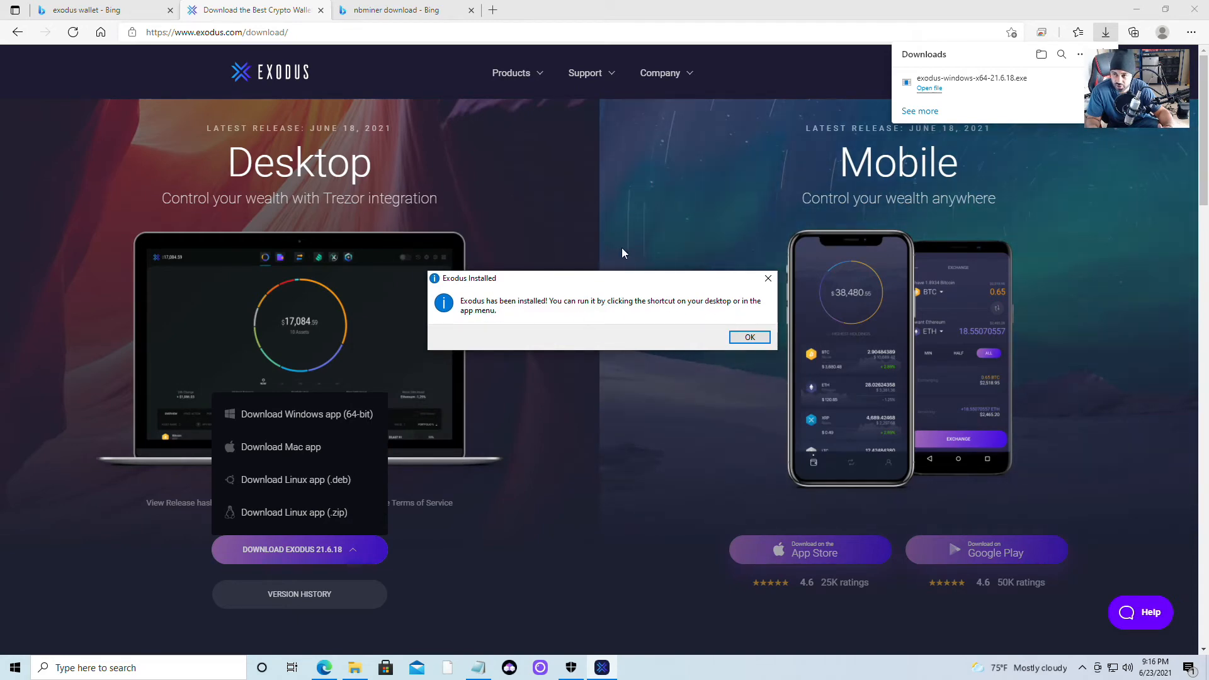
pyautogui.click(742, 340)
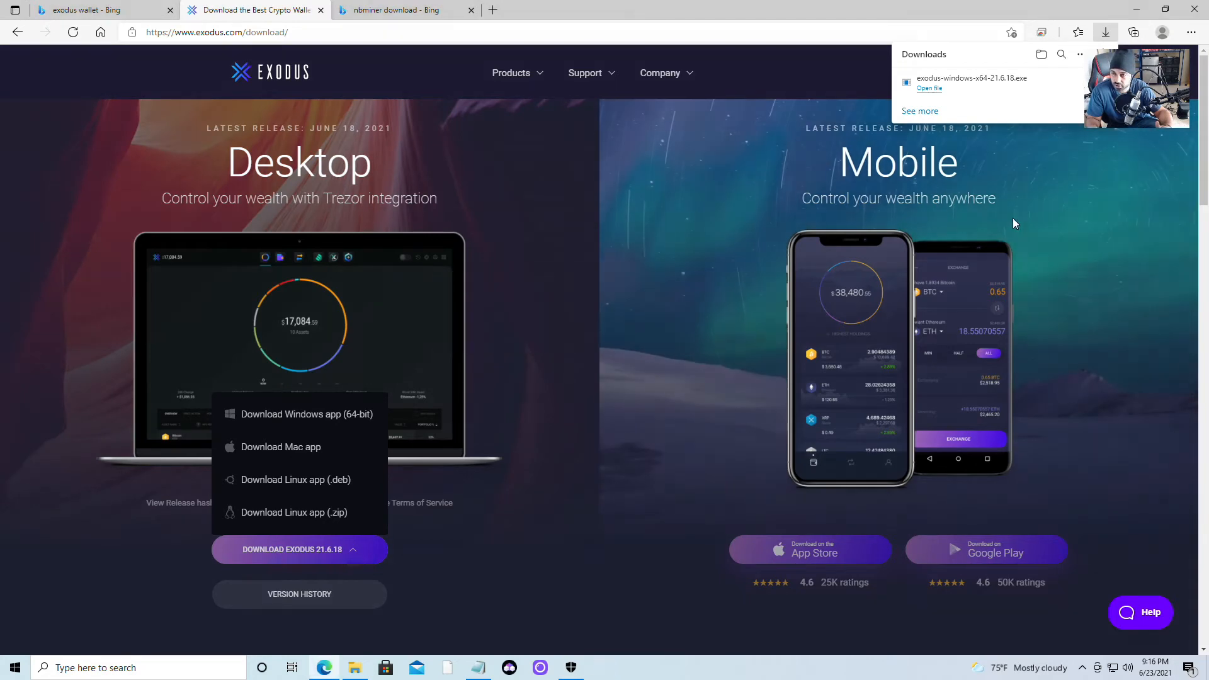
pyautogui.click(1139, 7)
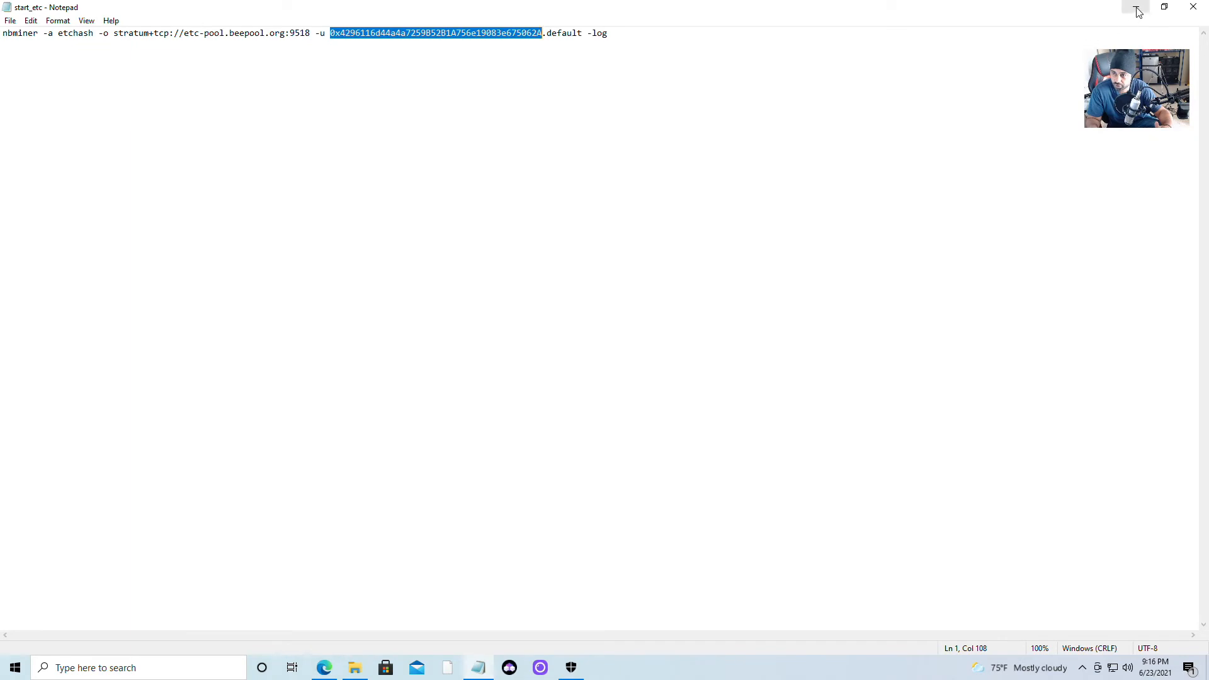
# Minimize Notepad and the NBMiner_Win folder, then launch the Exodus wallet from the desktop.
pyautogui.click(1136, 7)
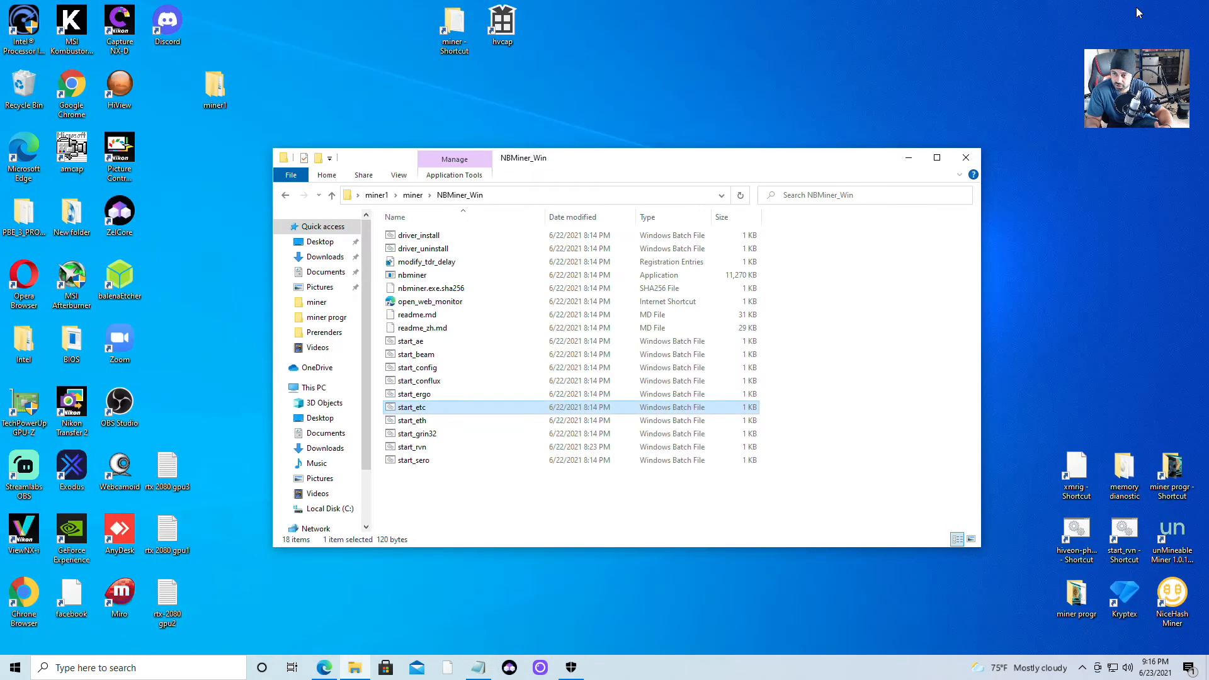
pyautogui.click(909, 158)
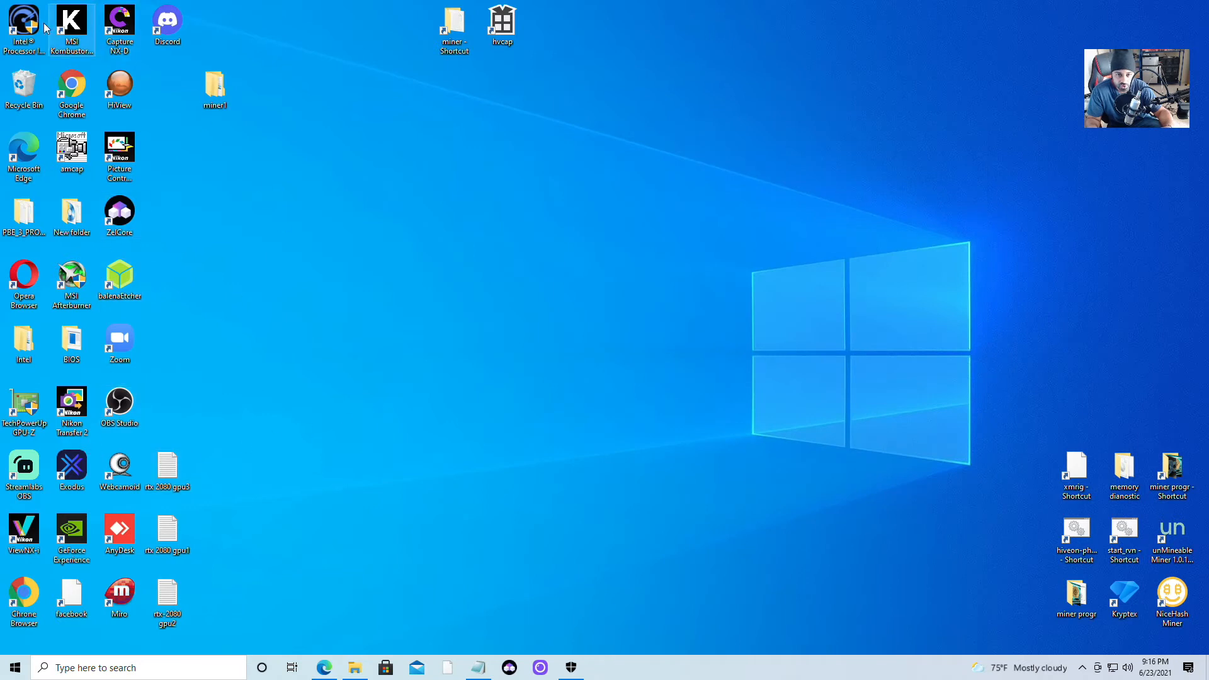
pyautogui.click(74, 467)
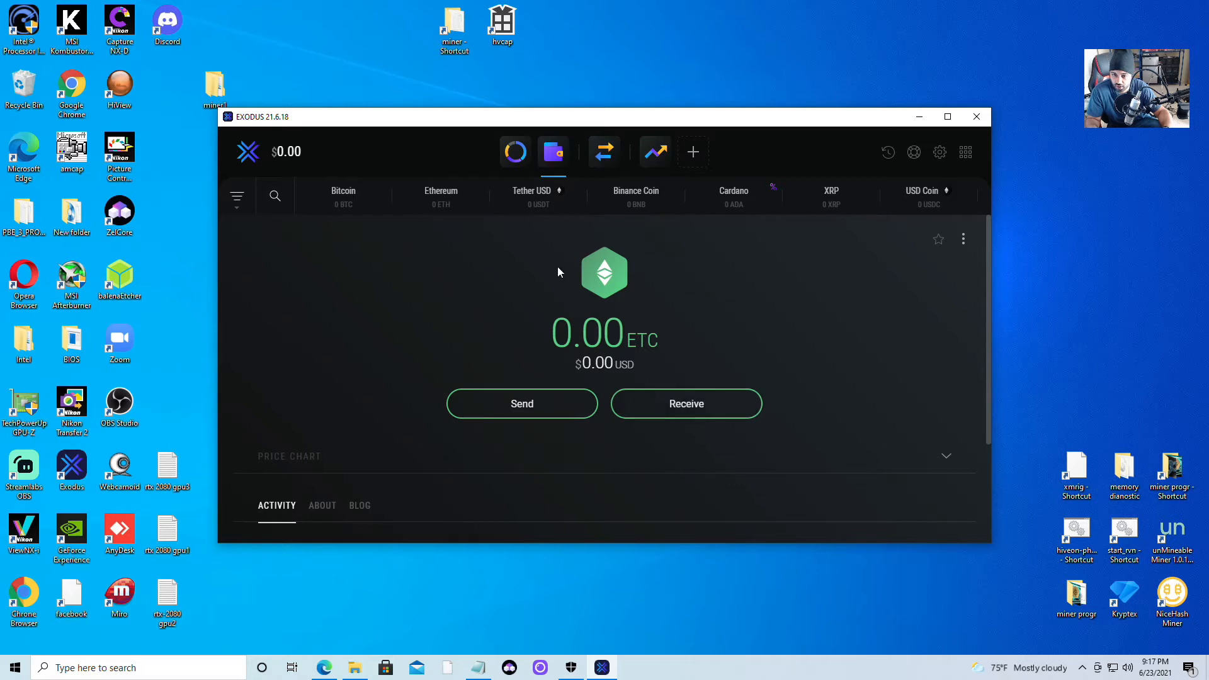
# Maximize Exodus to full screen and open its asset enable/disable settings via the gear.
pyautogui.click(963, 243)
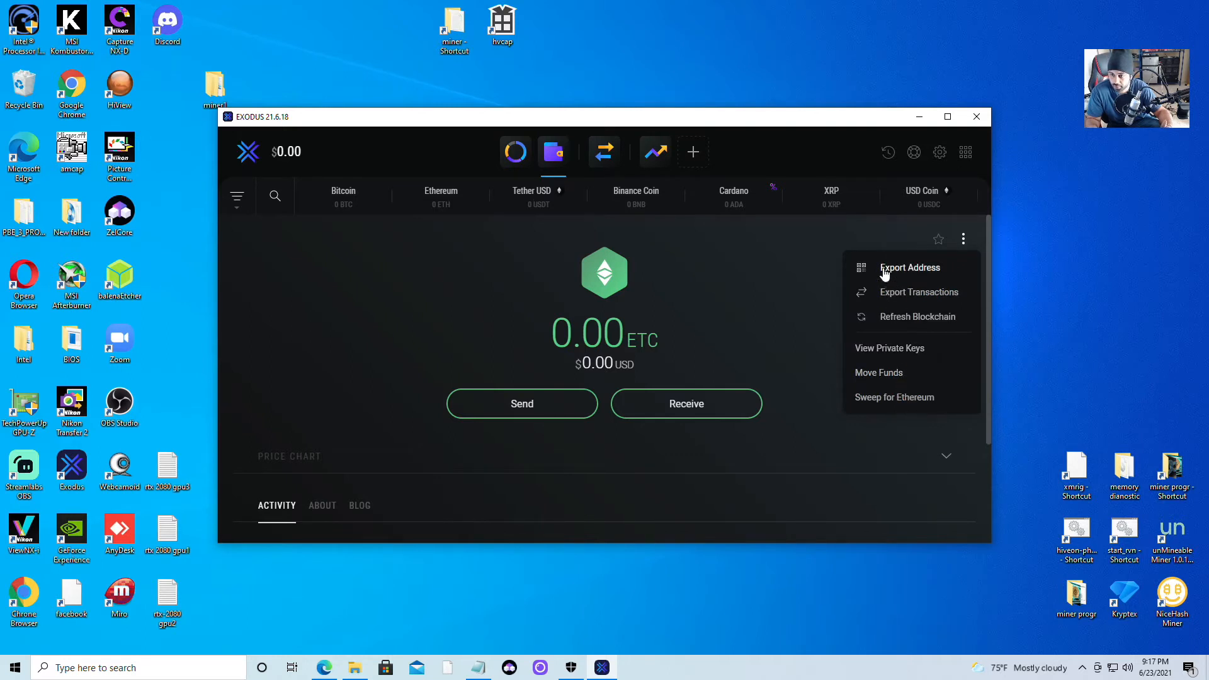
pyautogui.click(475, 343)
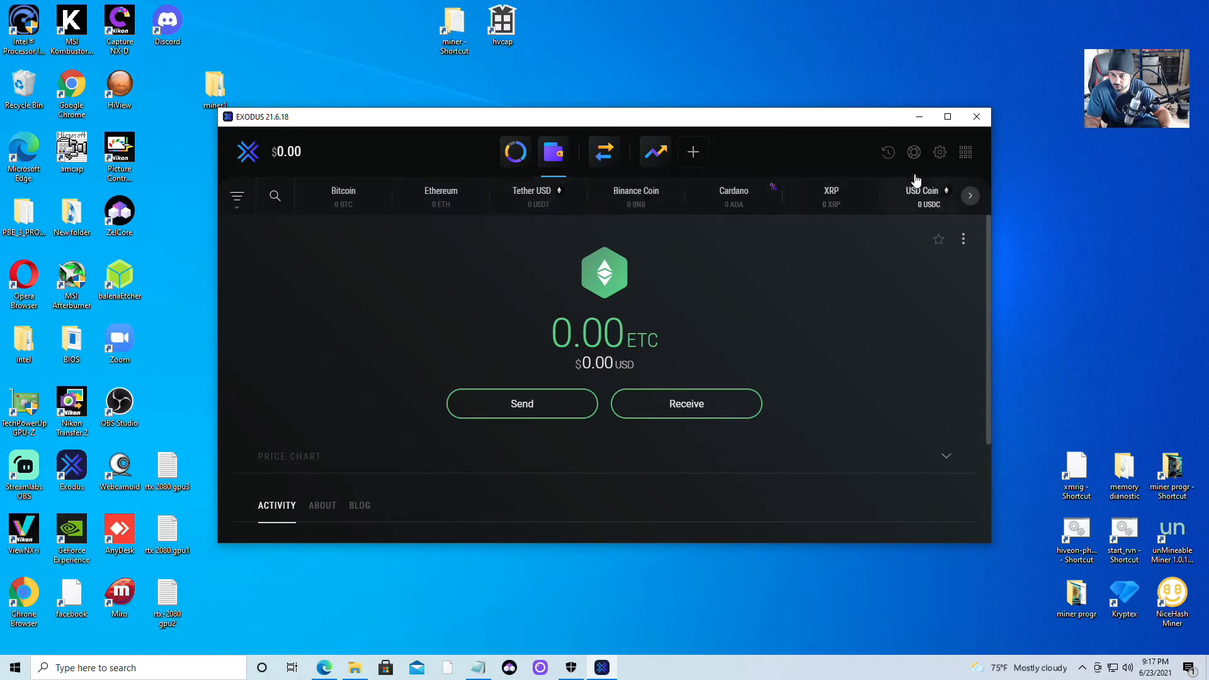
pyautogui.click(947, 116)
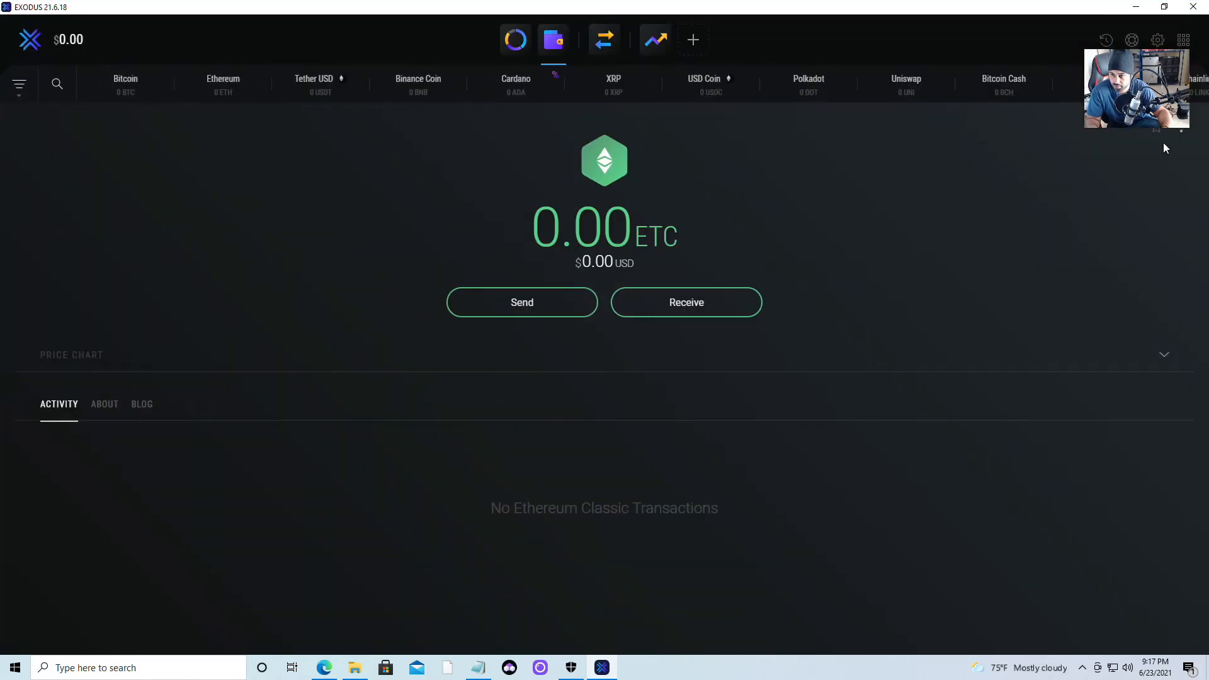
pyautogui.click(1192, 86)
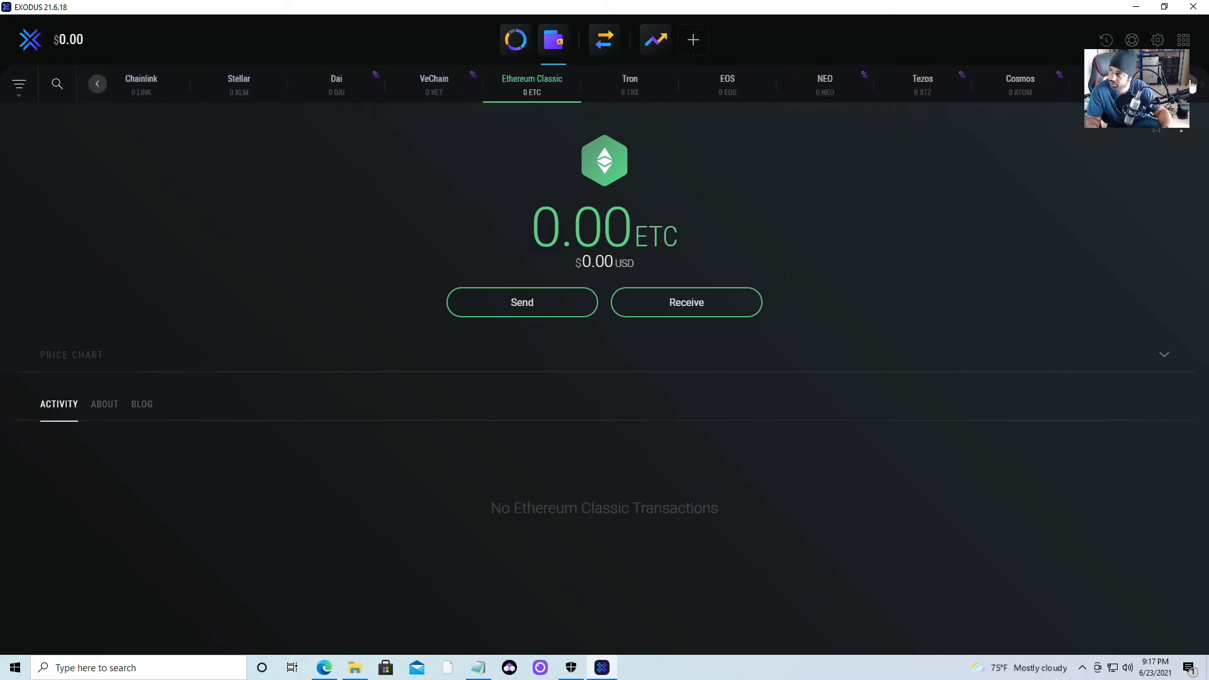
pyautogui.click(1192, 86)
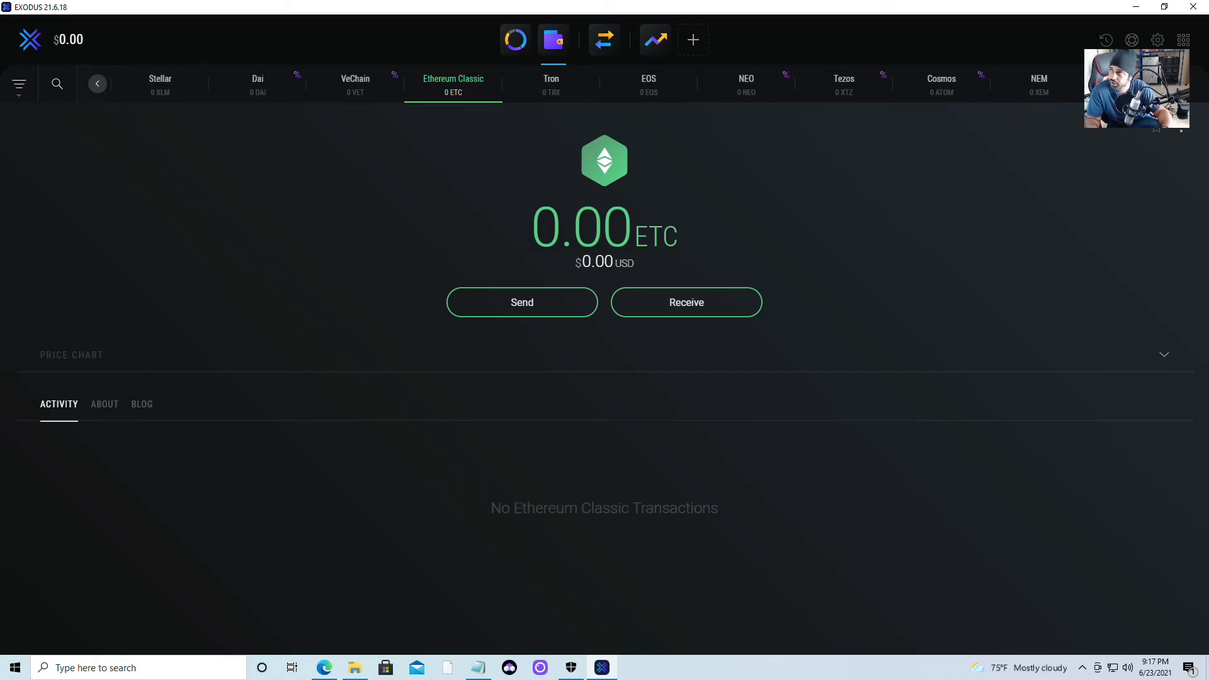
pyautogui.click(1157, 40)
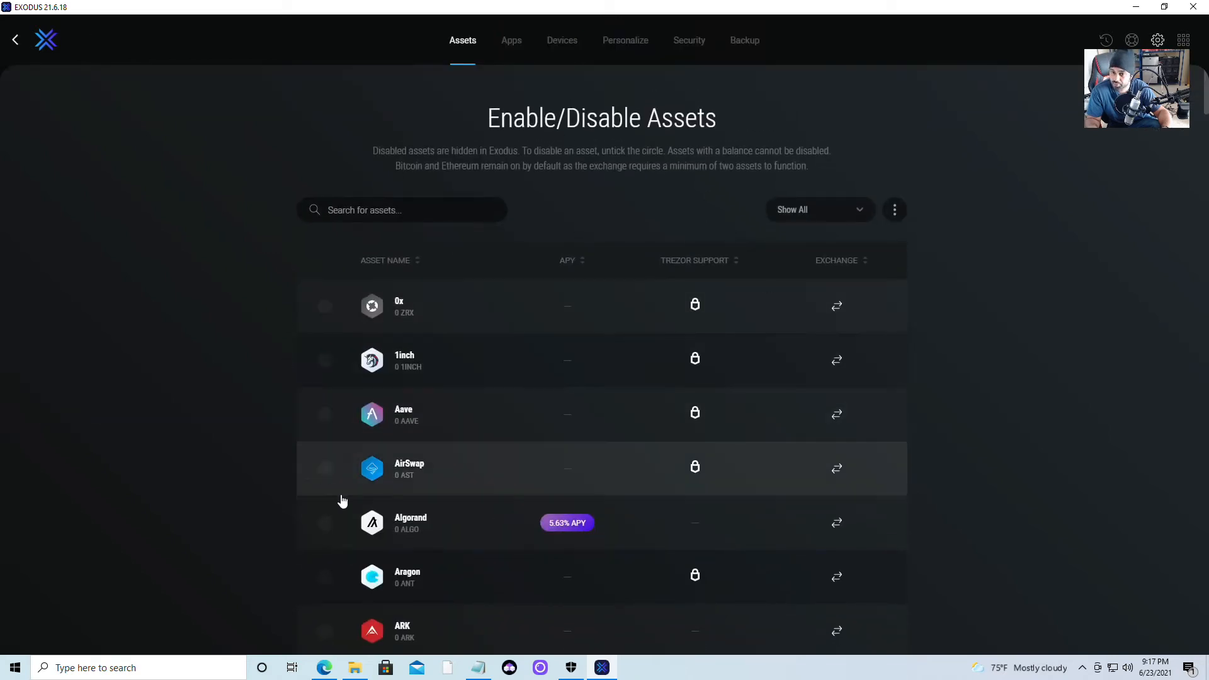
# Search the asset list for 'etc' and open the Ethereum Classic wallet.
pyautogui.click(433, 219)
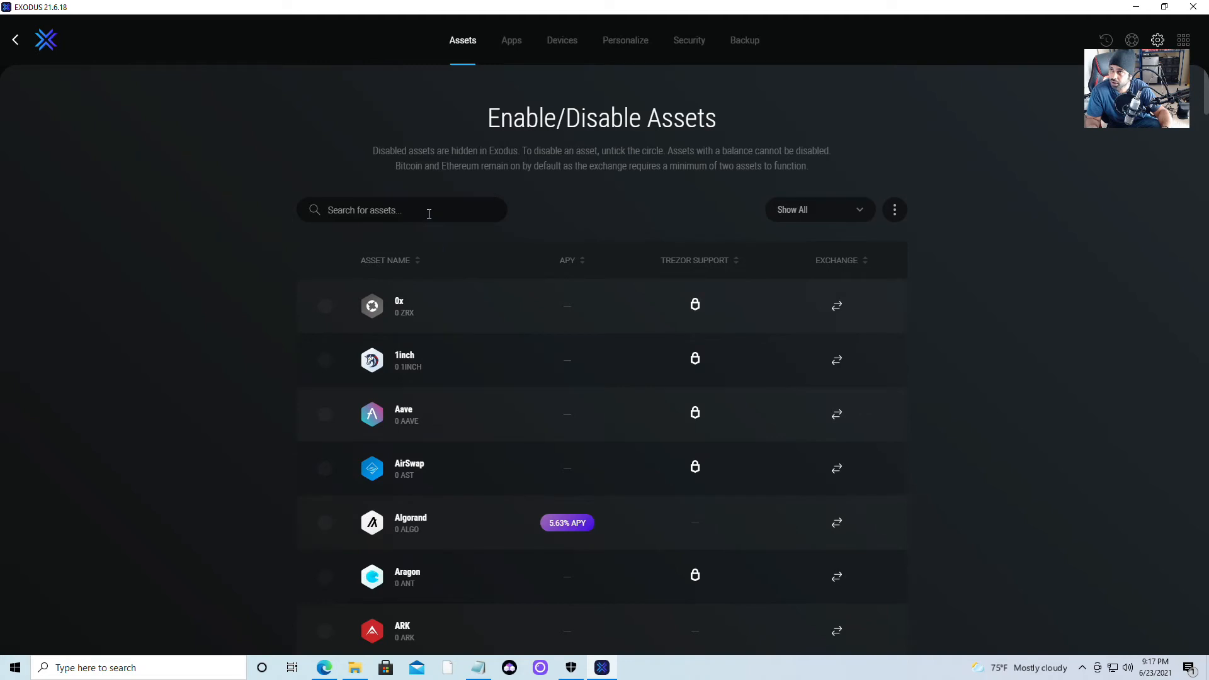
pyautogui.write('e')
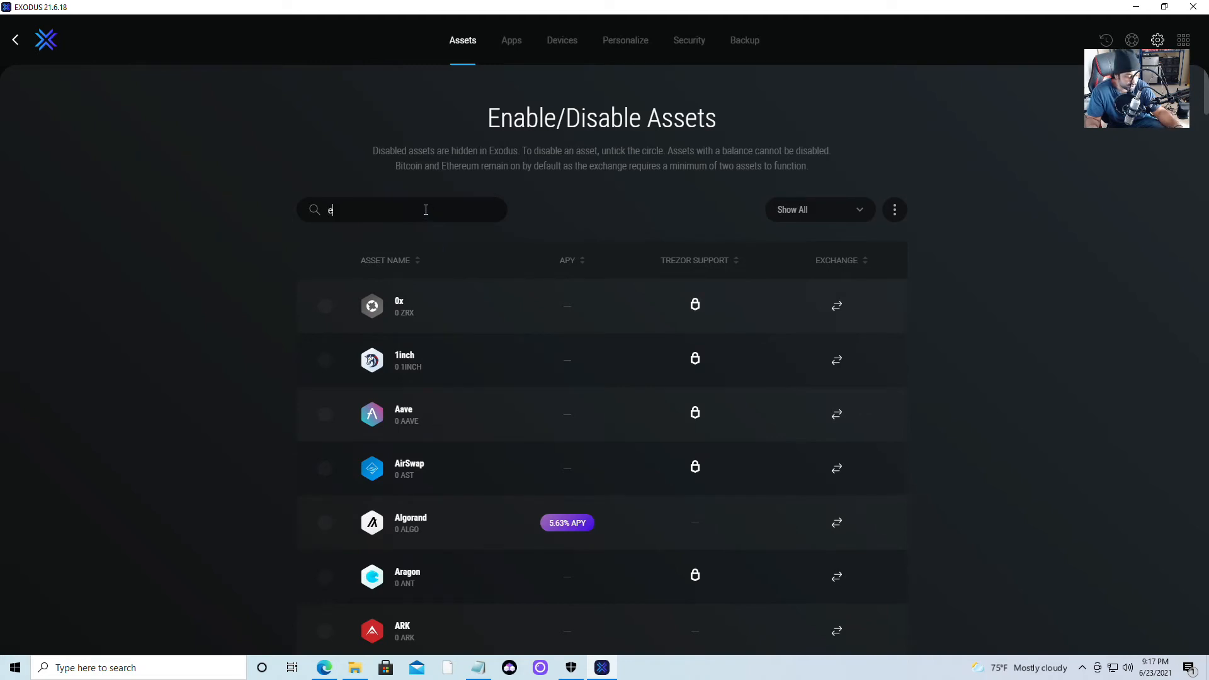
pyautogui.write('tc')
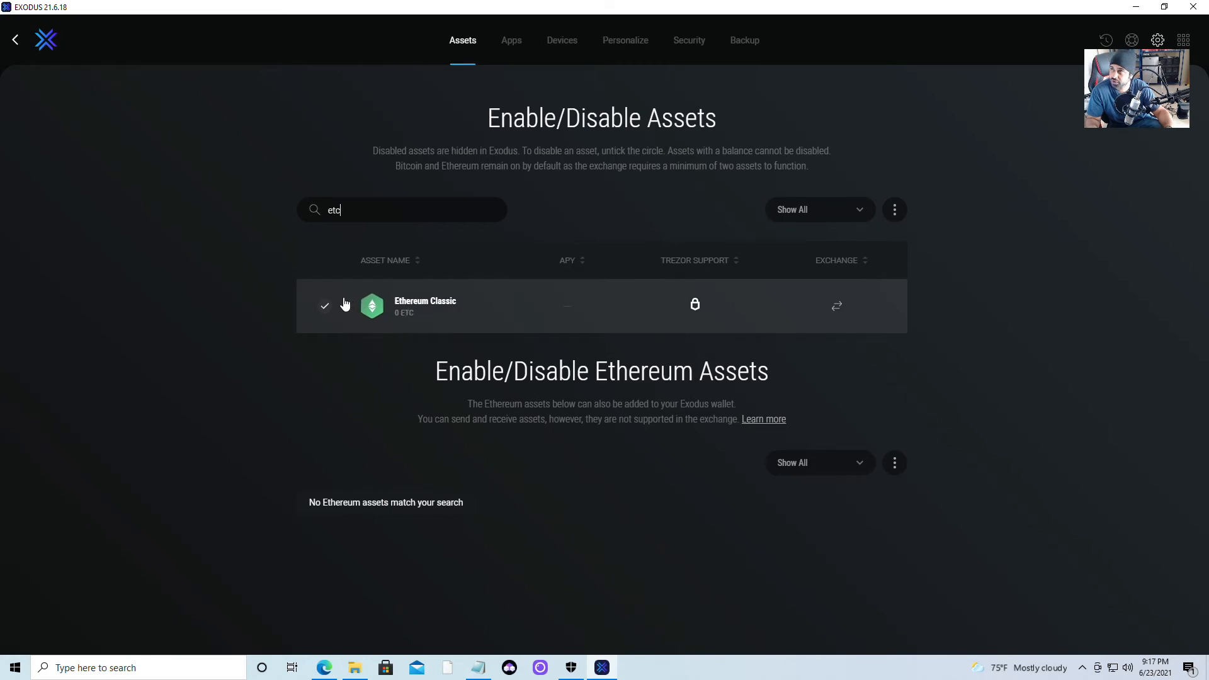
pyautogui.click(450, 308)
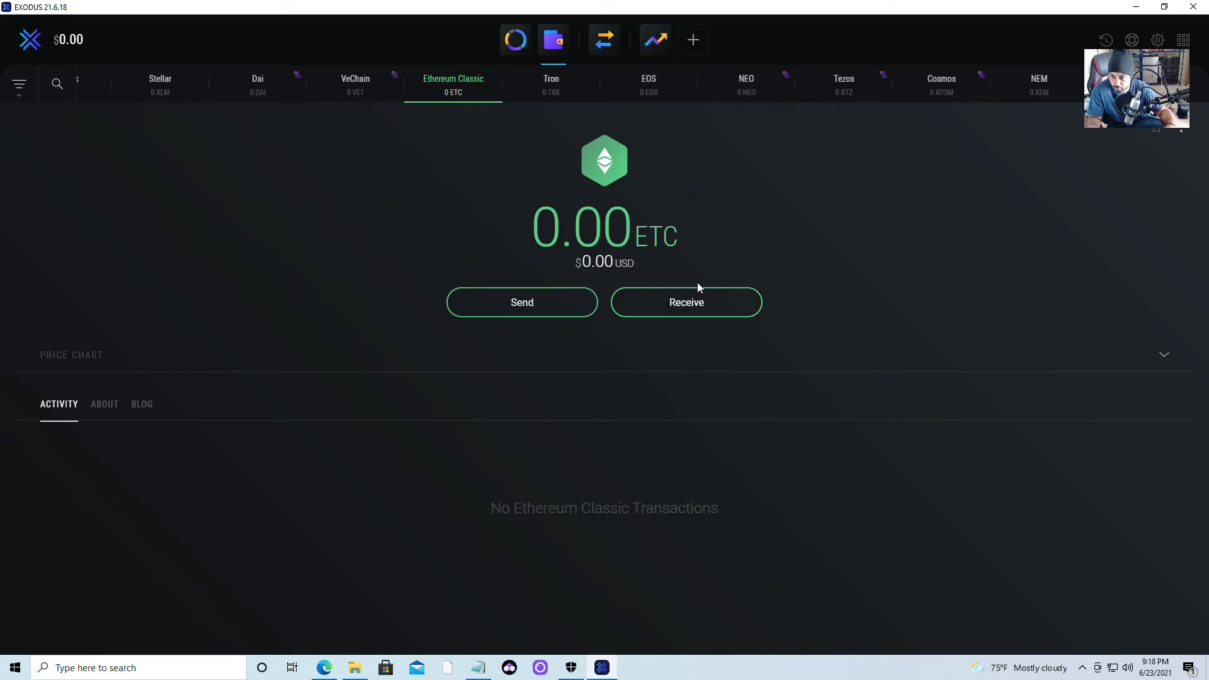
# Copy the Ethereum Classic receive address and bring the start_etc Notepad file back up.
pyautogui.click(676, 307)
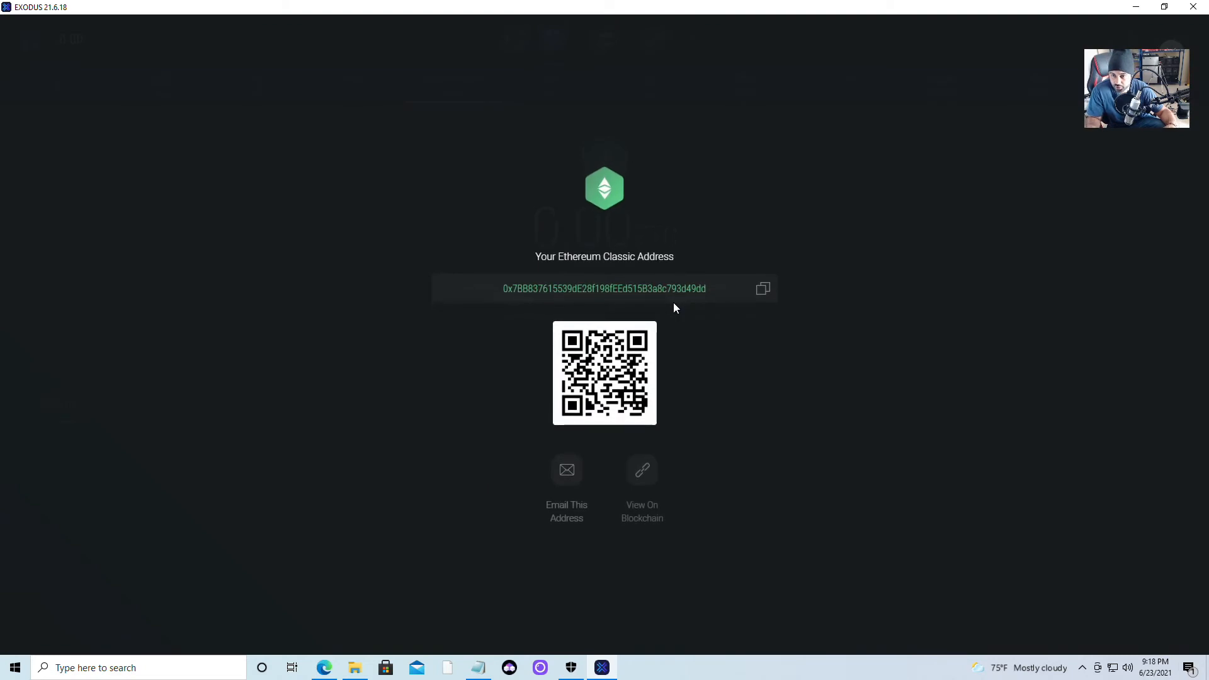
pyautogui.click(763, 290)
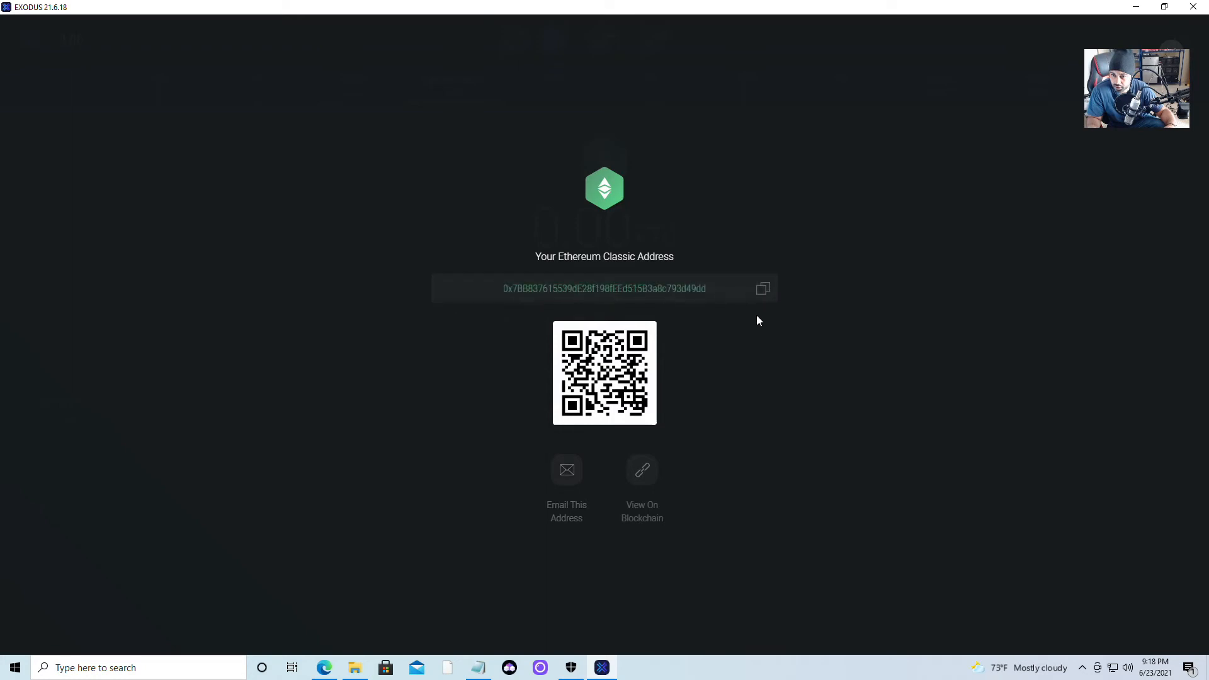
pyautogui.click(759, 293)
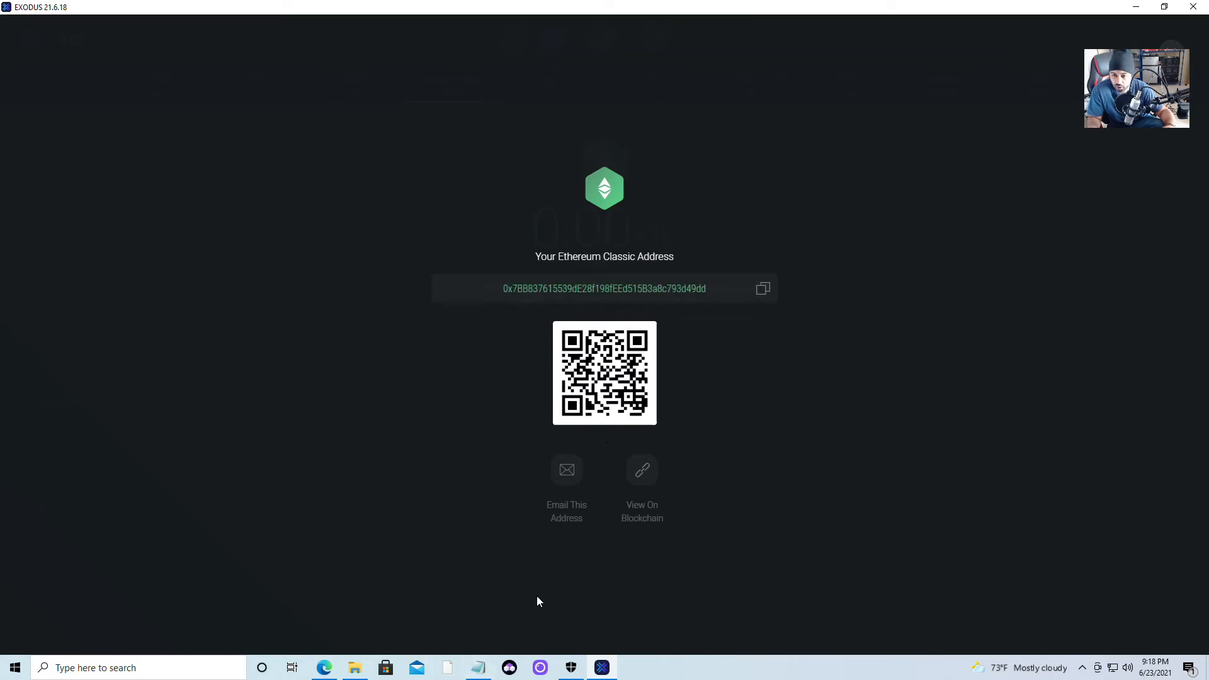
pyautogui.click(485, 670)
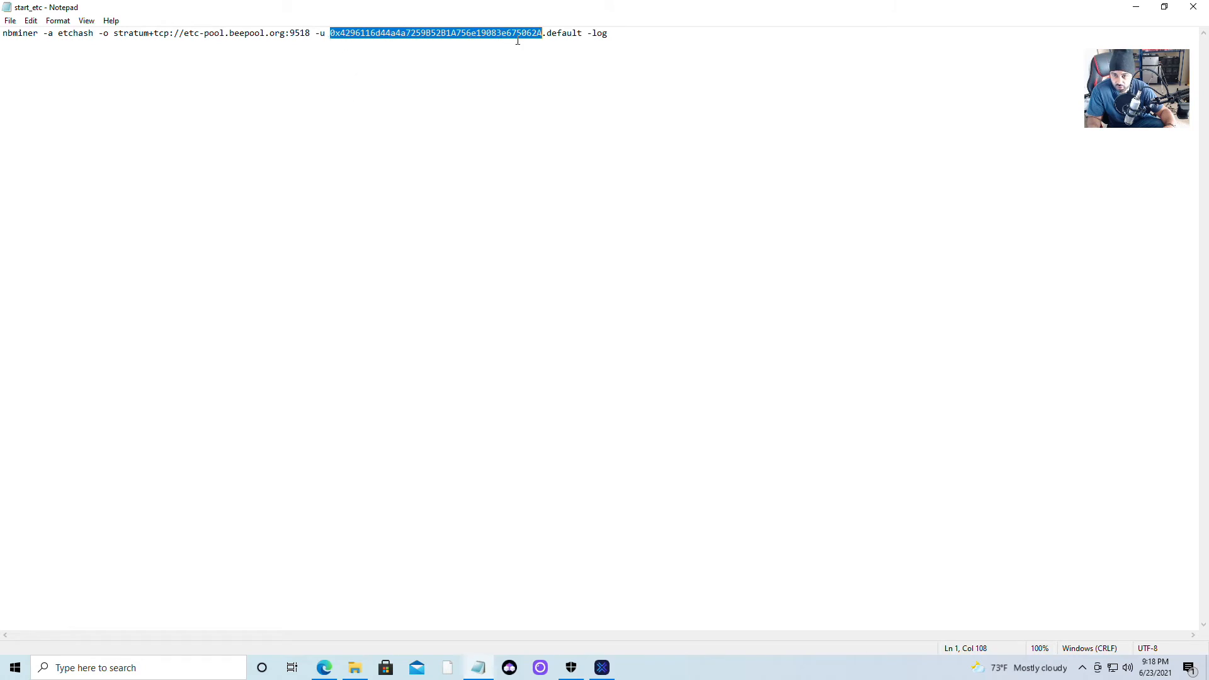
# Paste the copied Exodus ETC address over the old wallet address after -u.
pyautogui.rightClick(469, 37)
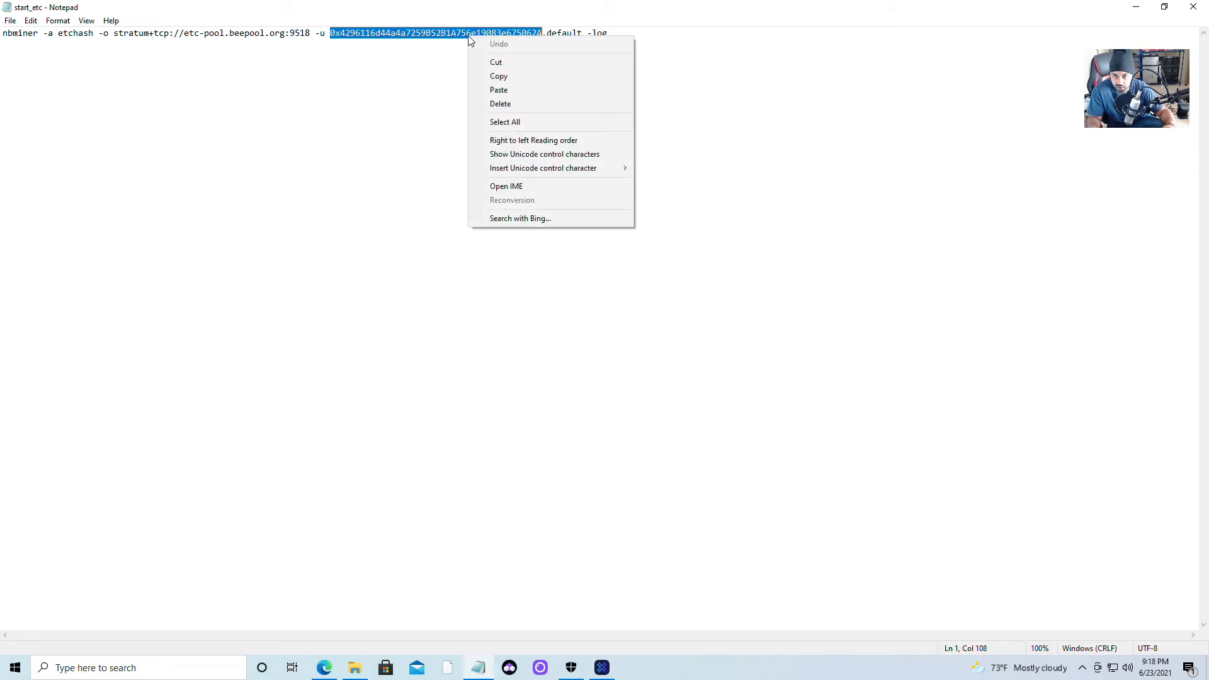
pyautogui.click(501, 90)
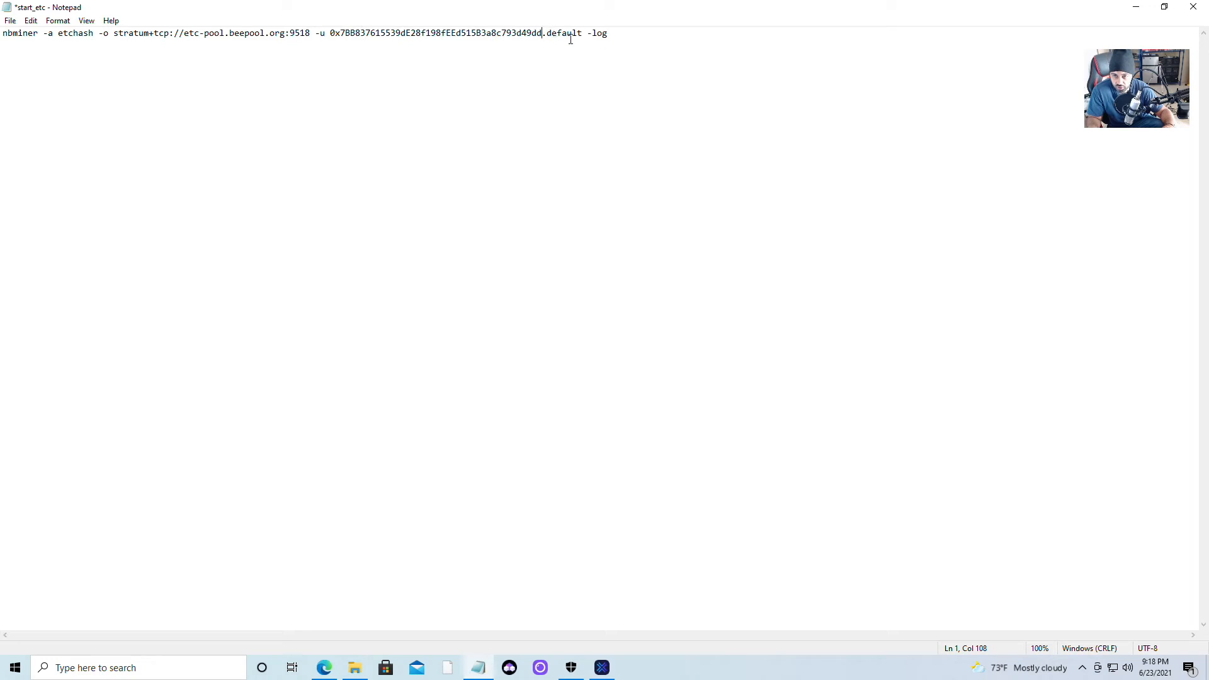
pyautogui.click(12, 22)
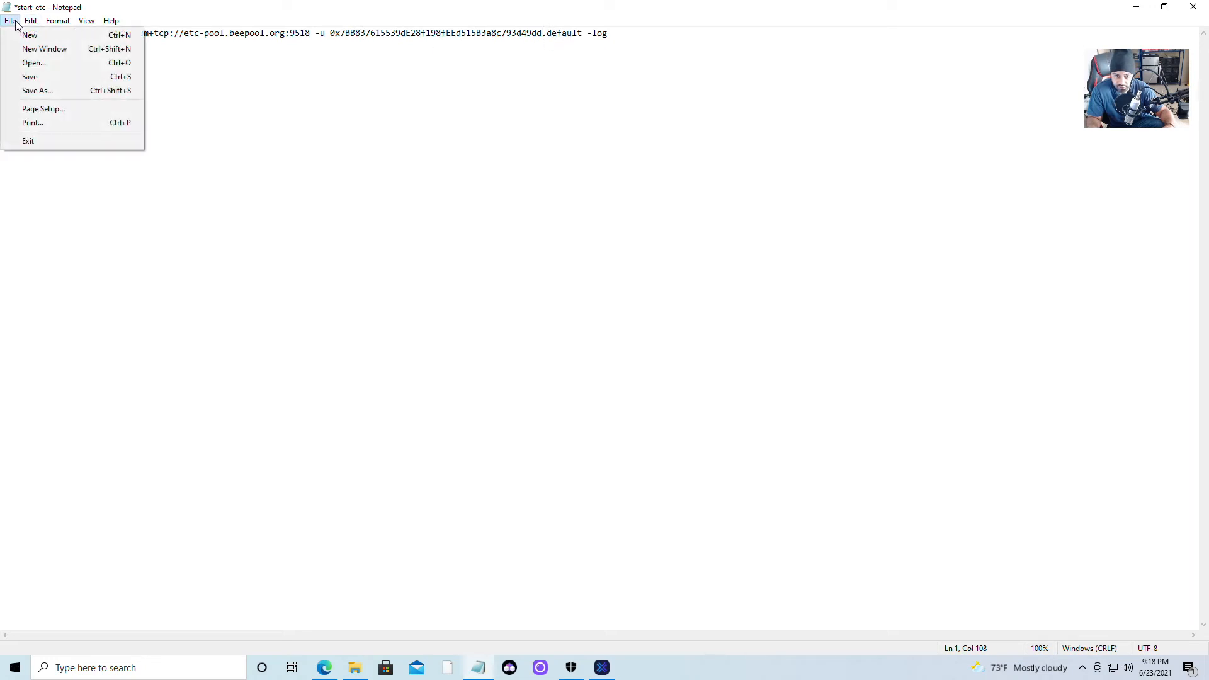
# Save the edited mining command as the batch file 'exodo etc.bat'.
pyautogui.click(53, 92)
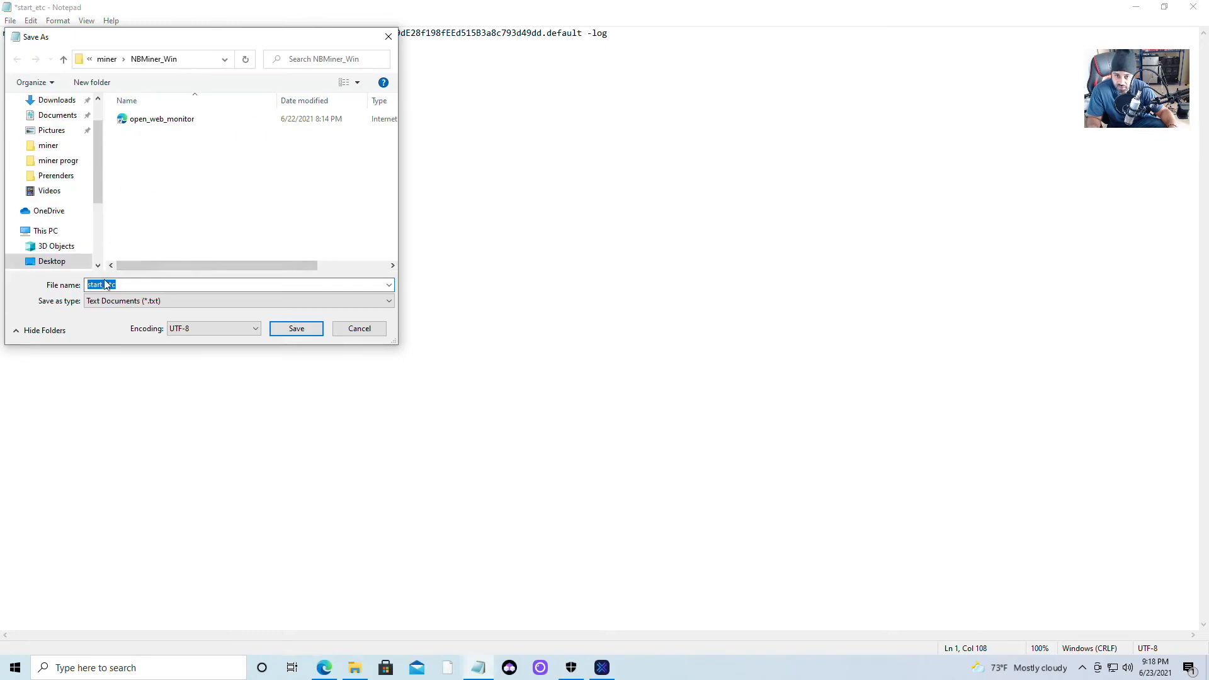
pyautogui.click(135, 283)
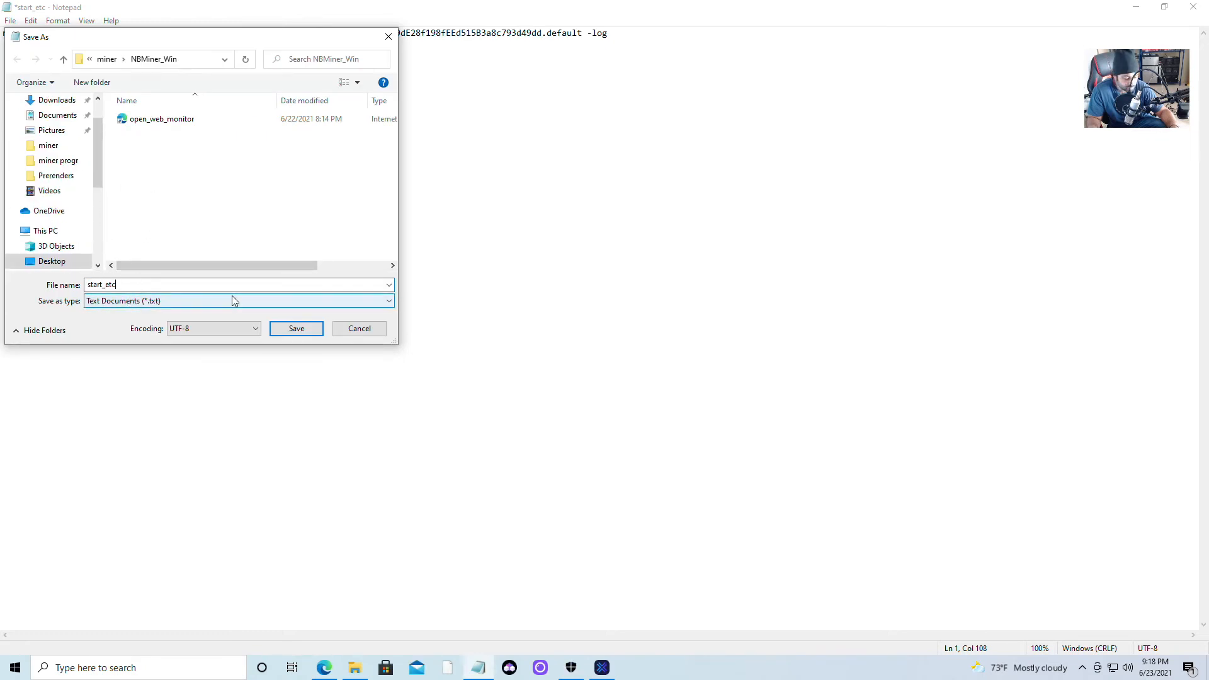
pyautogui.write('.b')
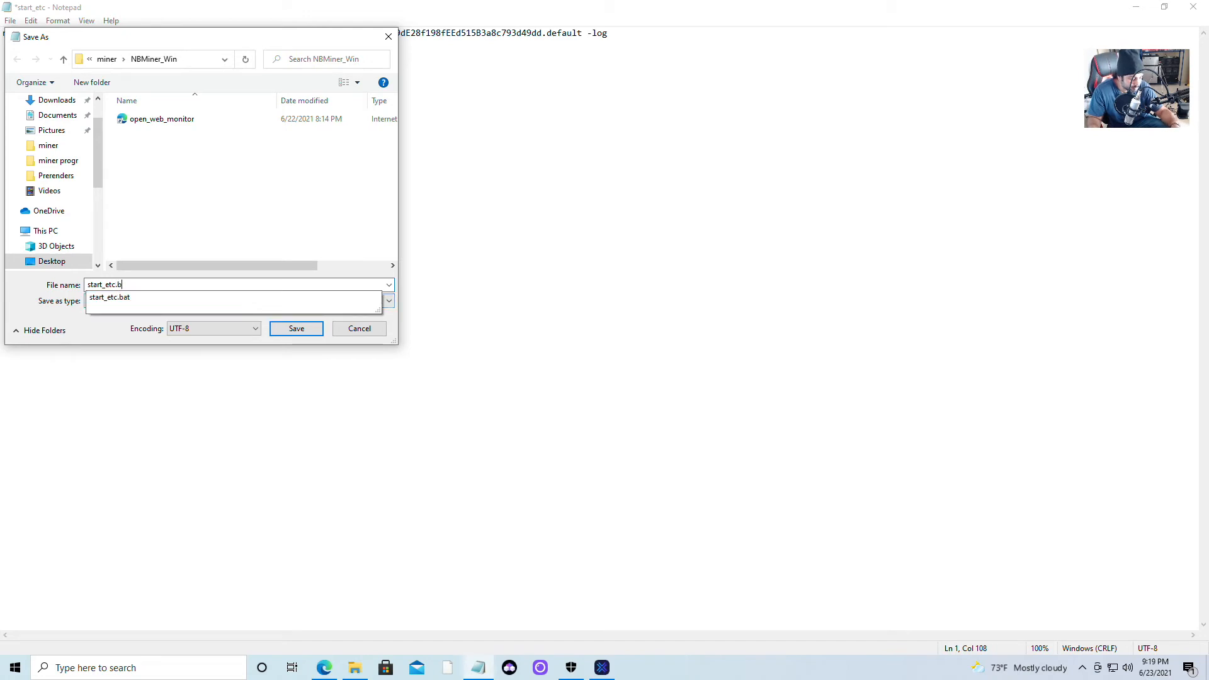
pyautogui.write('at')
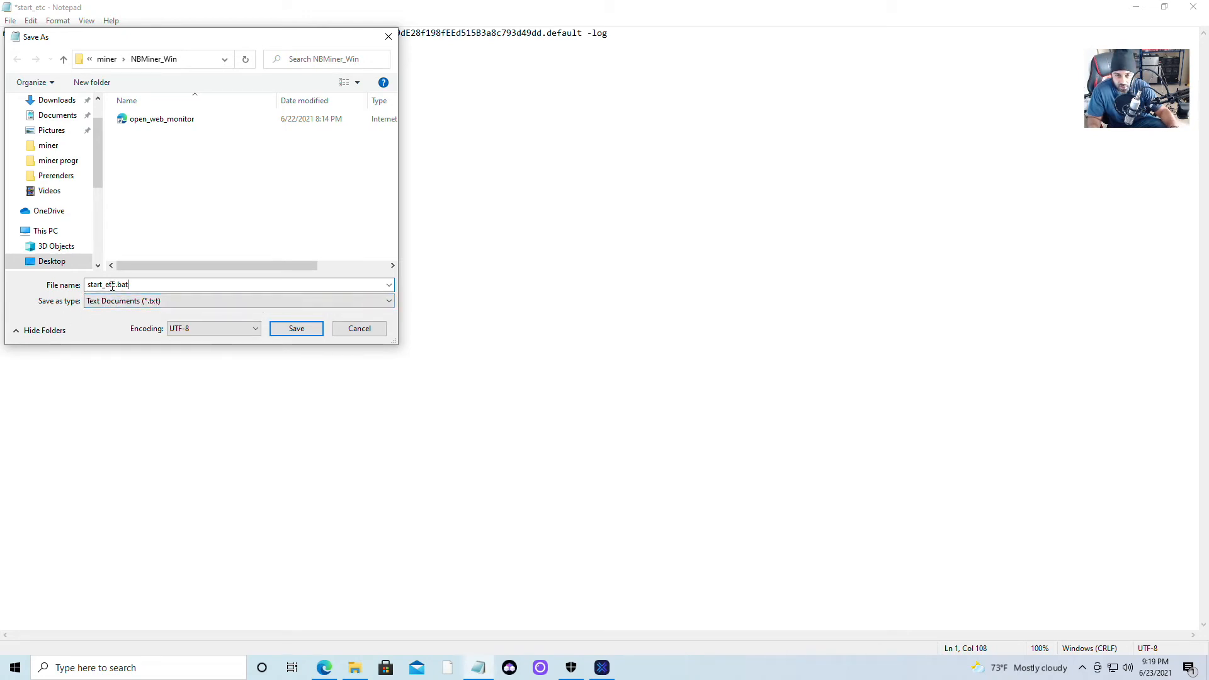
pyautogui.doubleClick(150, 282)
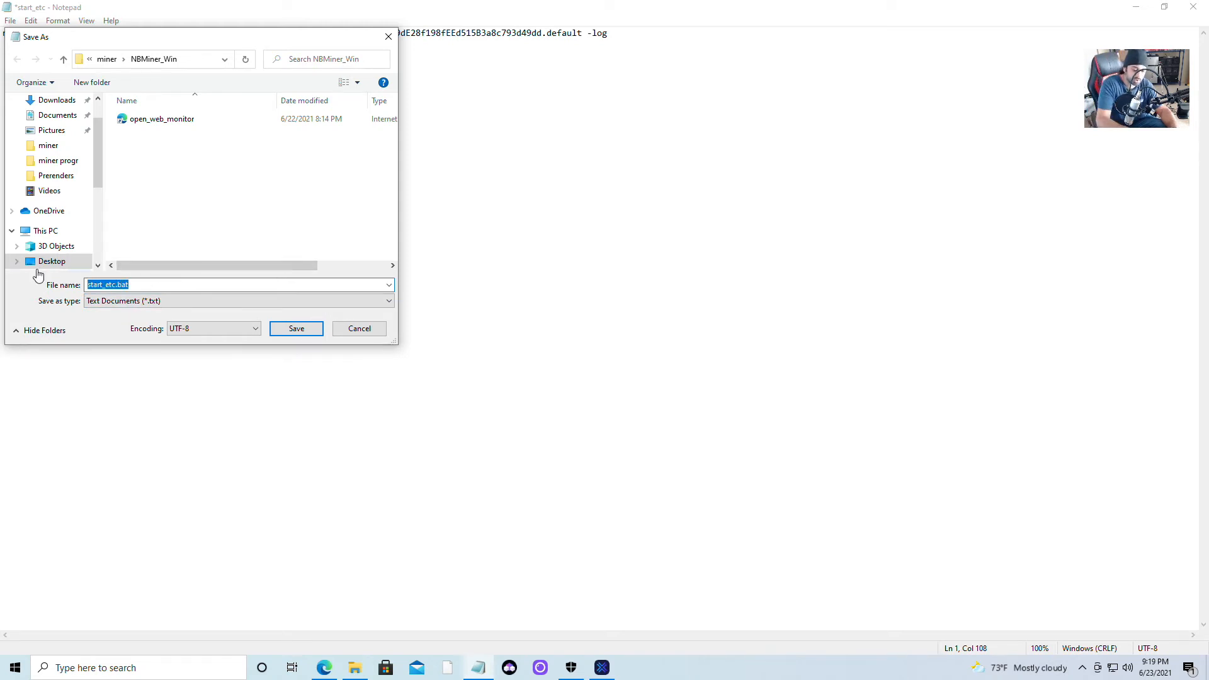
pyautogui.press('BackSpace')
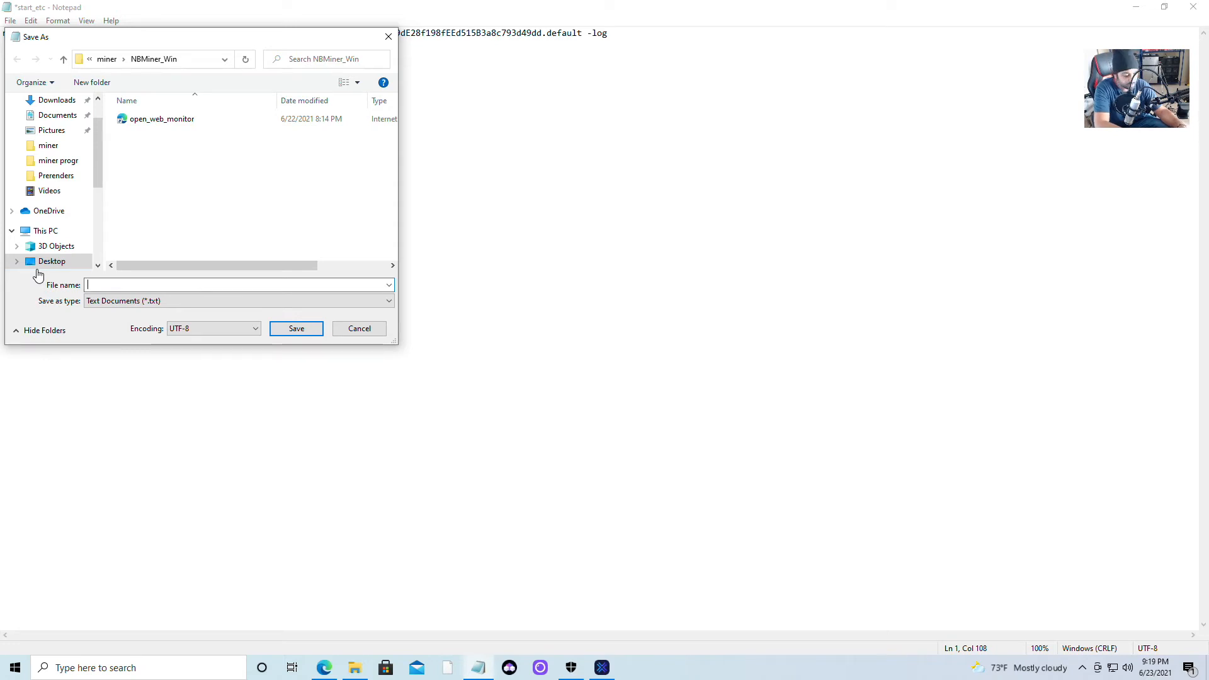
pyautogui.write('exodo etc')
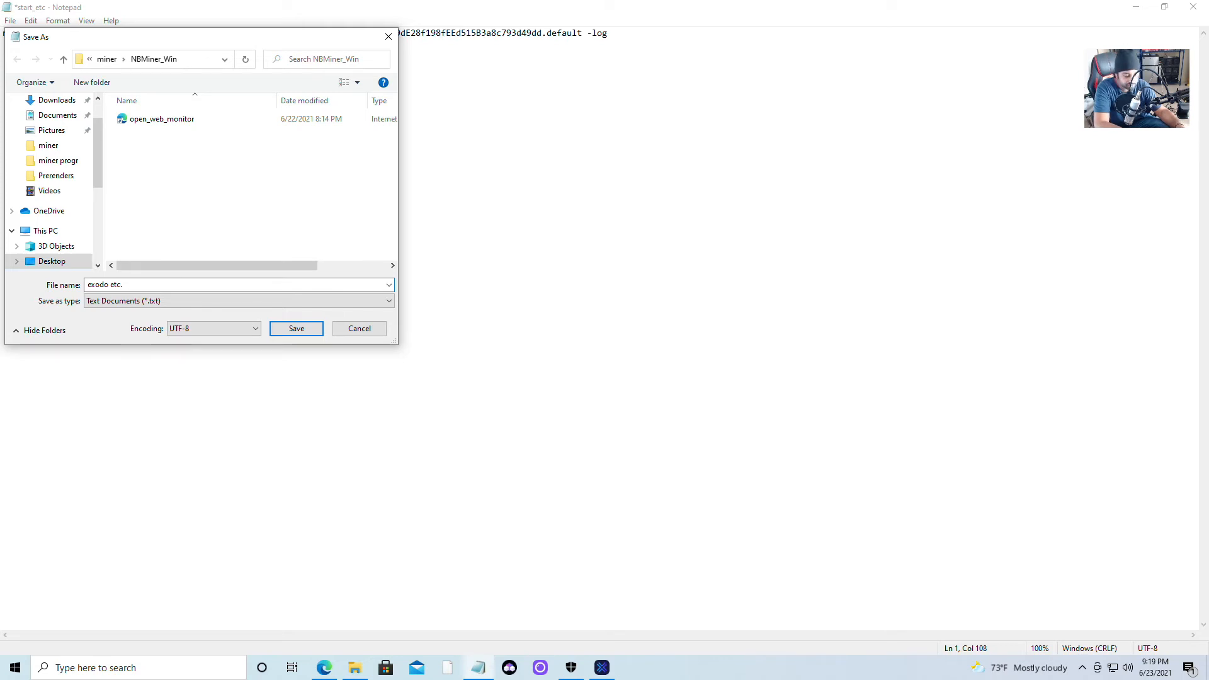
pyautogui.write('.bat')
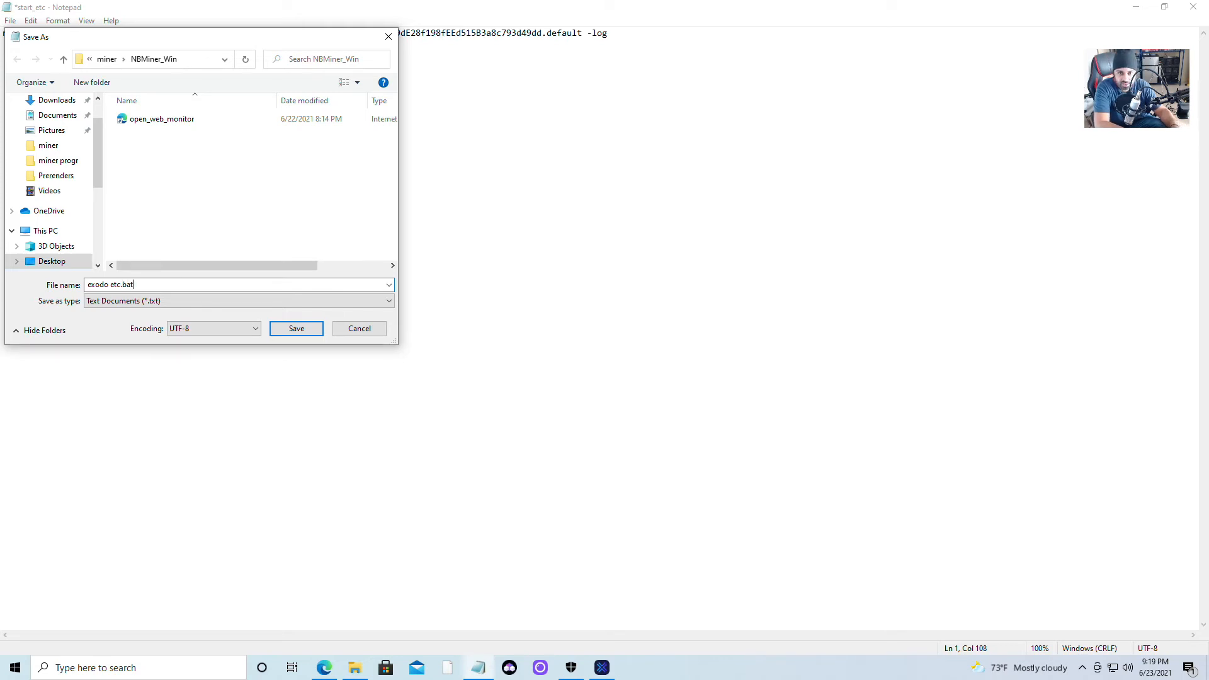
pyautogui.press('Return')
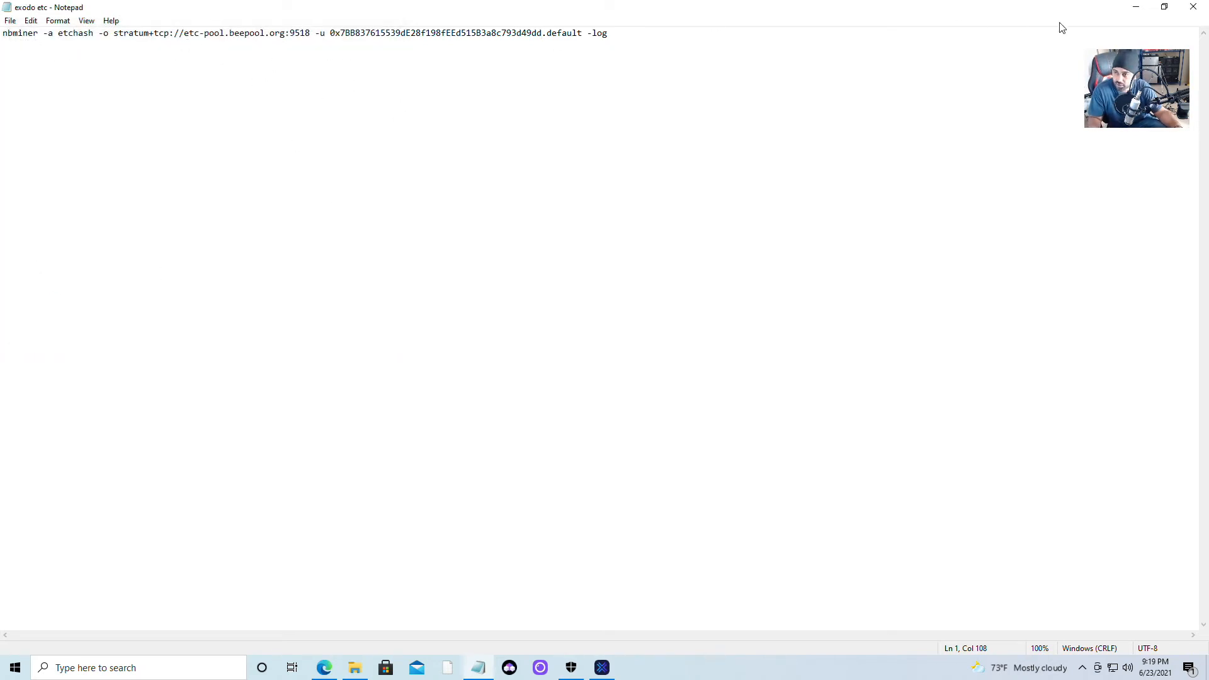
# Close Notepad, minimize Exodus, and restore the NBMiner_Win folder showing exodo etc.
pyautogui.click(1194, 7)
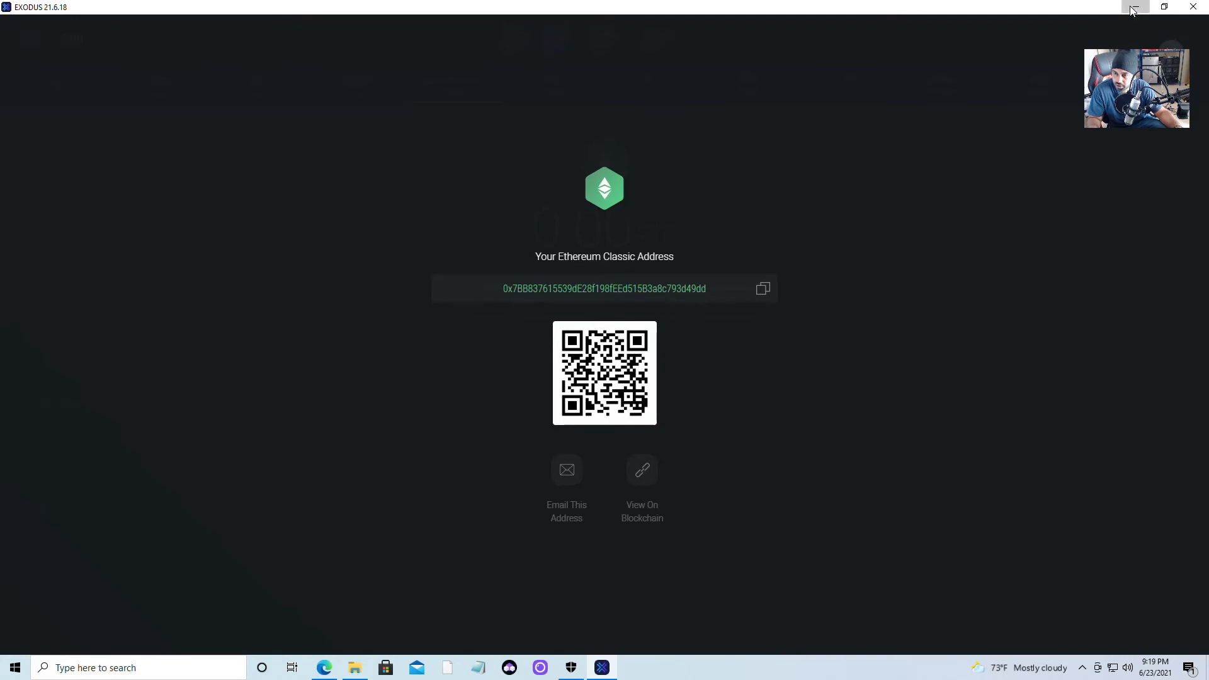
pyautogui.click(1133, 7)
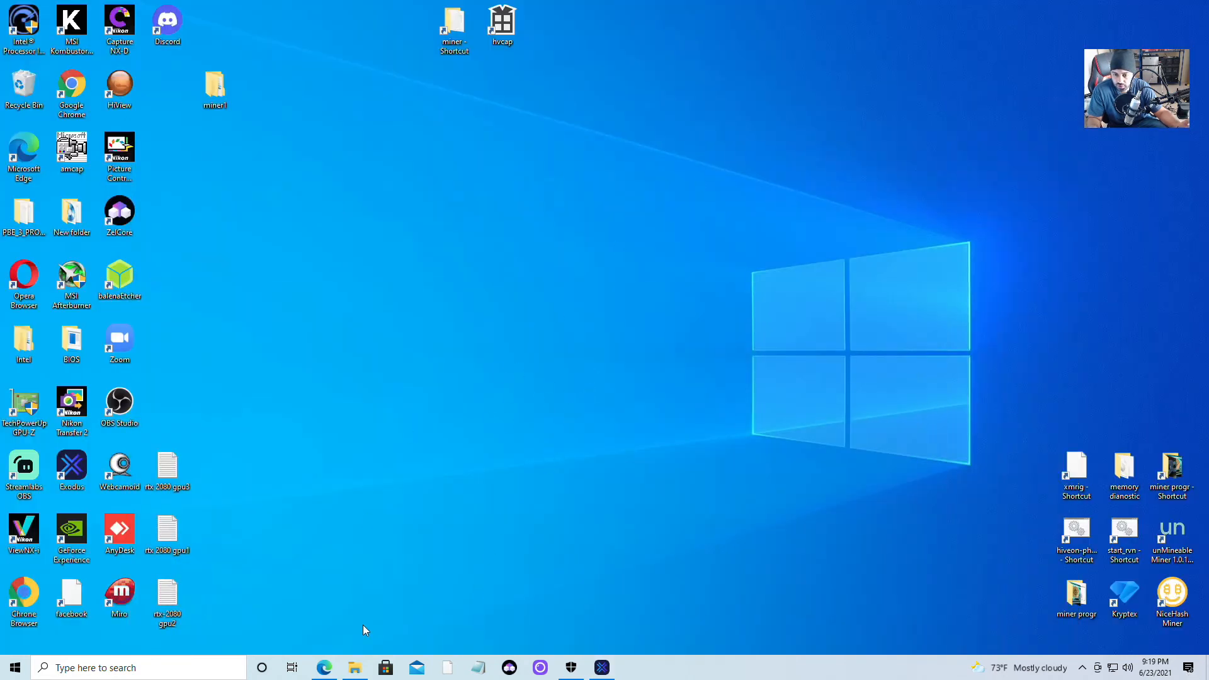
pyautogui.click(355, 669)
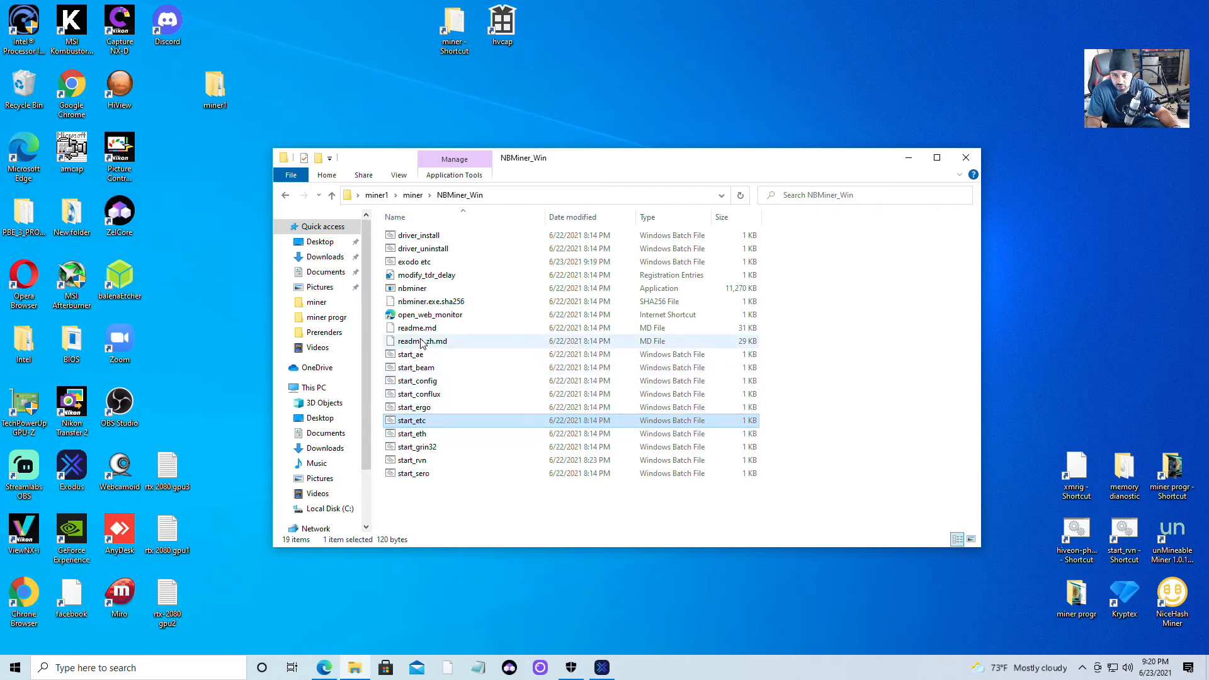
# Run exodo etc to start mining ETC on etc-pool.beepool.org:9518, then return to Edge.
pyautogui.doubleClick(413, 262)
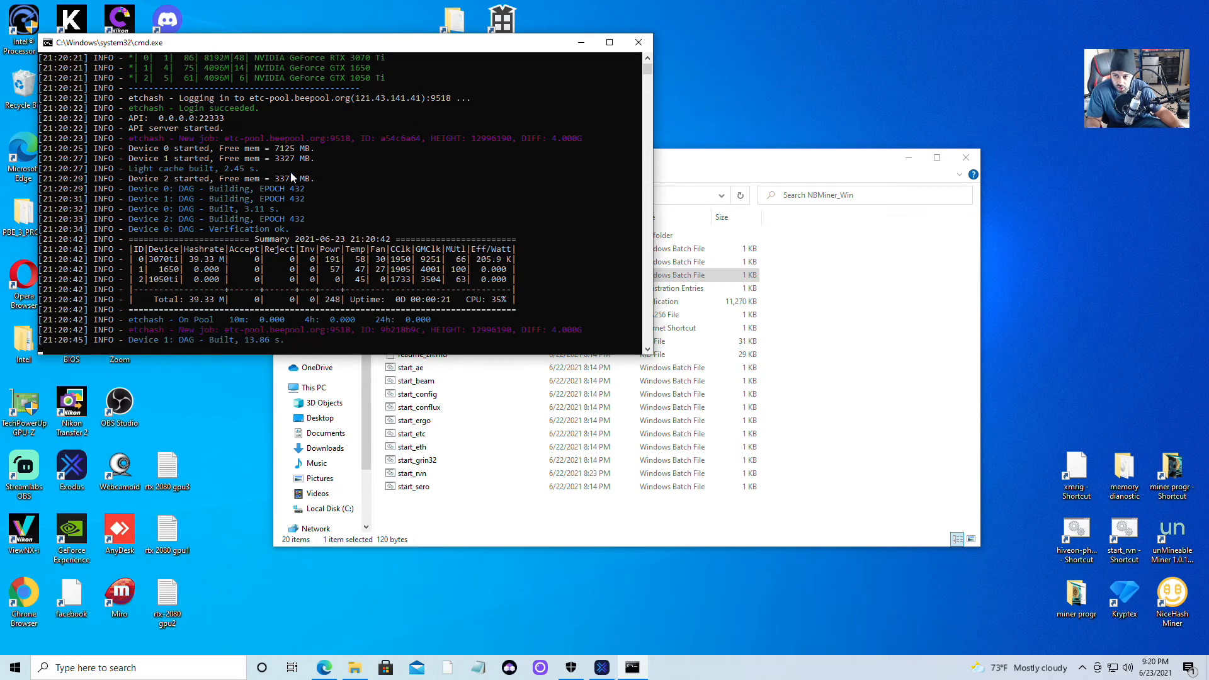
pyautogui.click(323, 669)
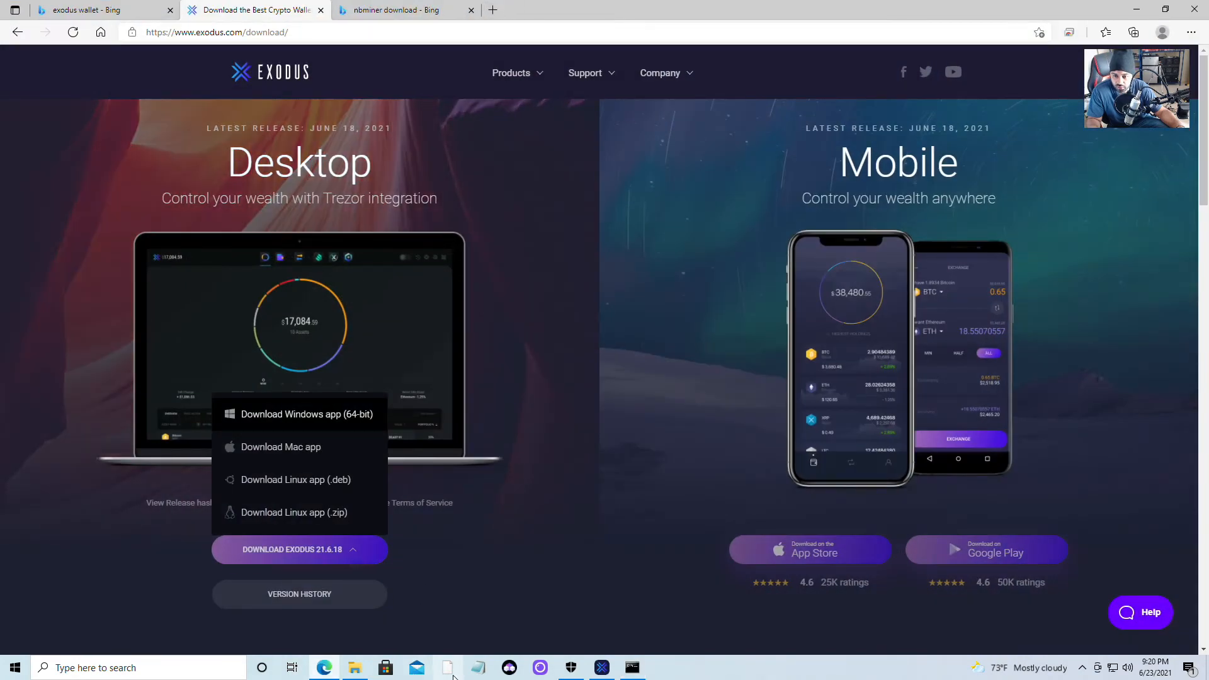
# Launch open_web_monitor from the NBMiner_Win folder, allowing it past the security warning.
pyautogui.click(355, 668)
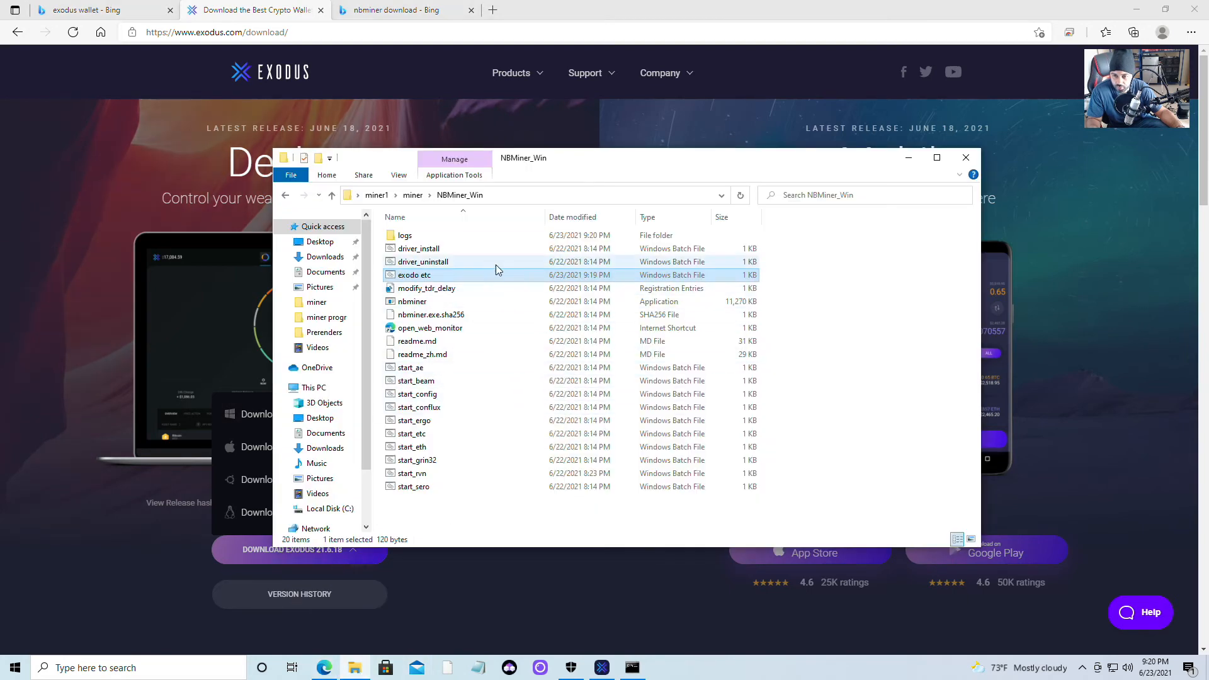
pyautogui.doubleClick(464, 329)
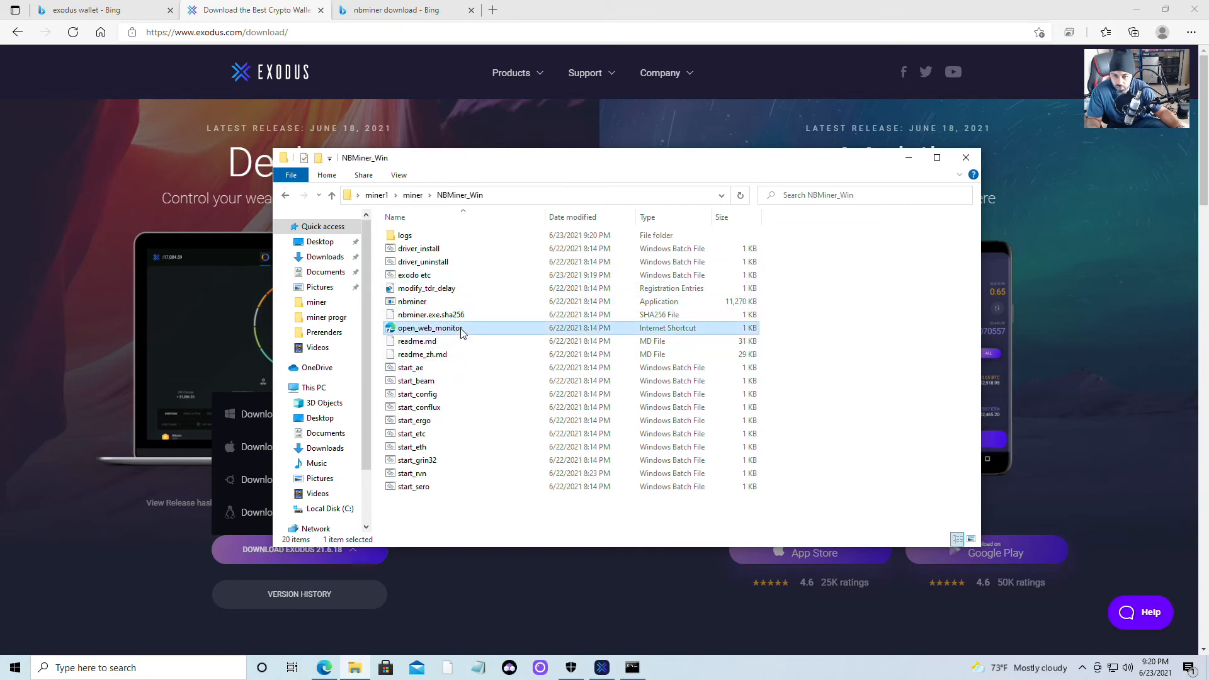
pyautogui.click(638, 345)
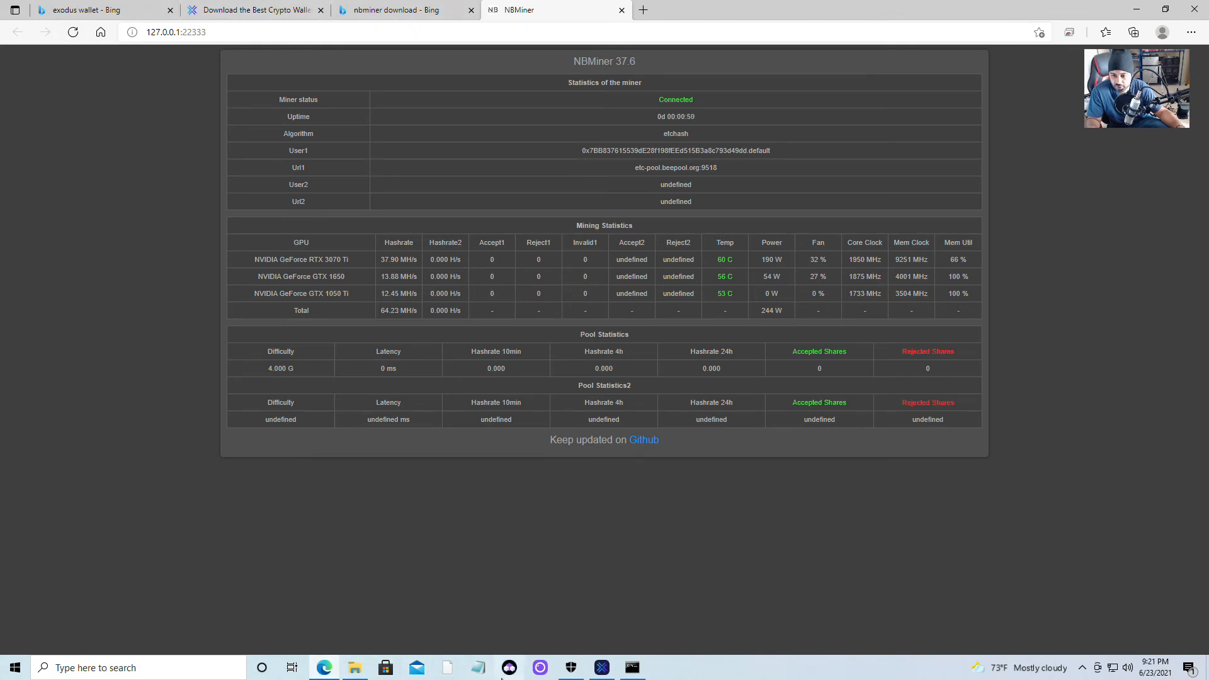
pyautogui.click(354, 667)
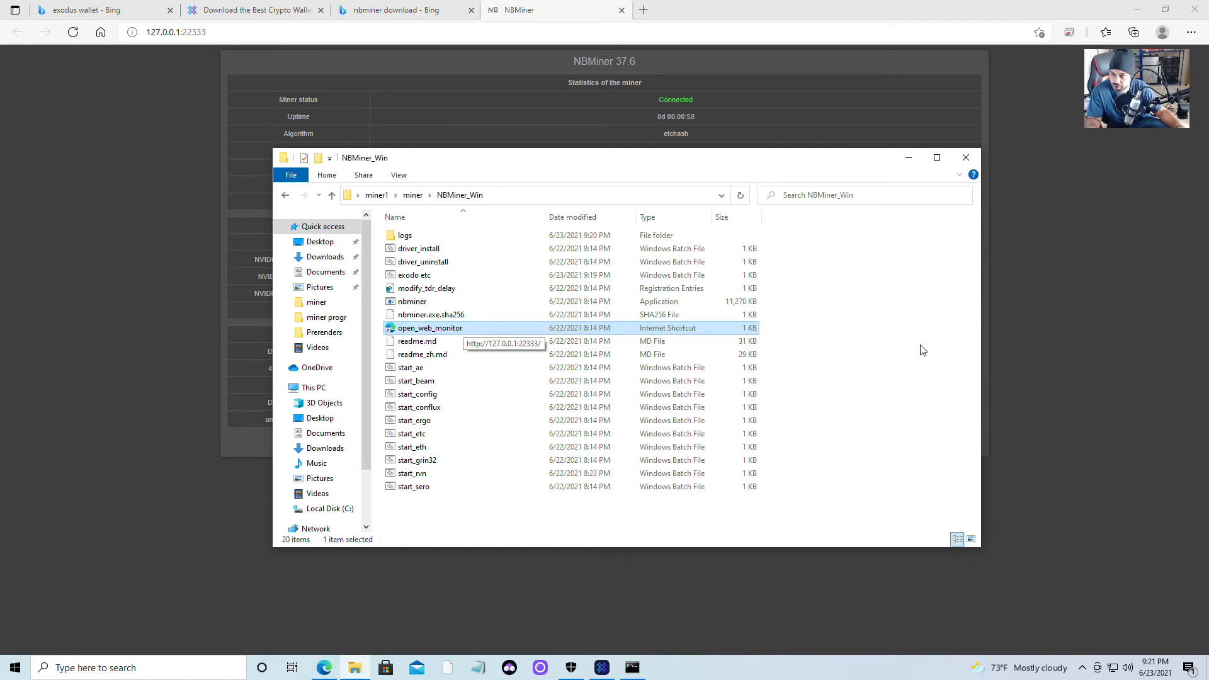
pyautogui.click(1088, 385)
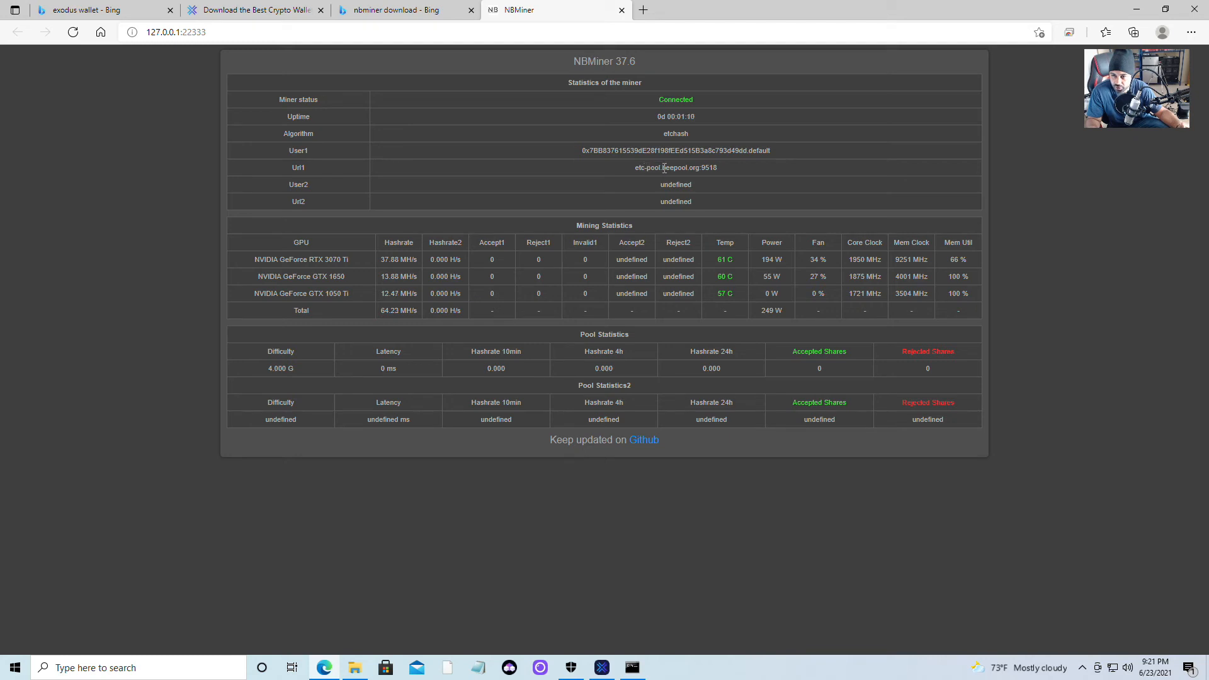
pyautogui.moveTo(634, 168); pyautogui.dragTo(699, 170)
pyautogui.moveTo(685, 170); pyautogui.dragTo(703, 170)
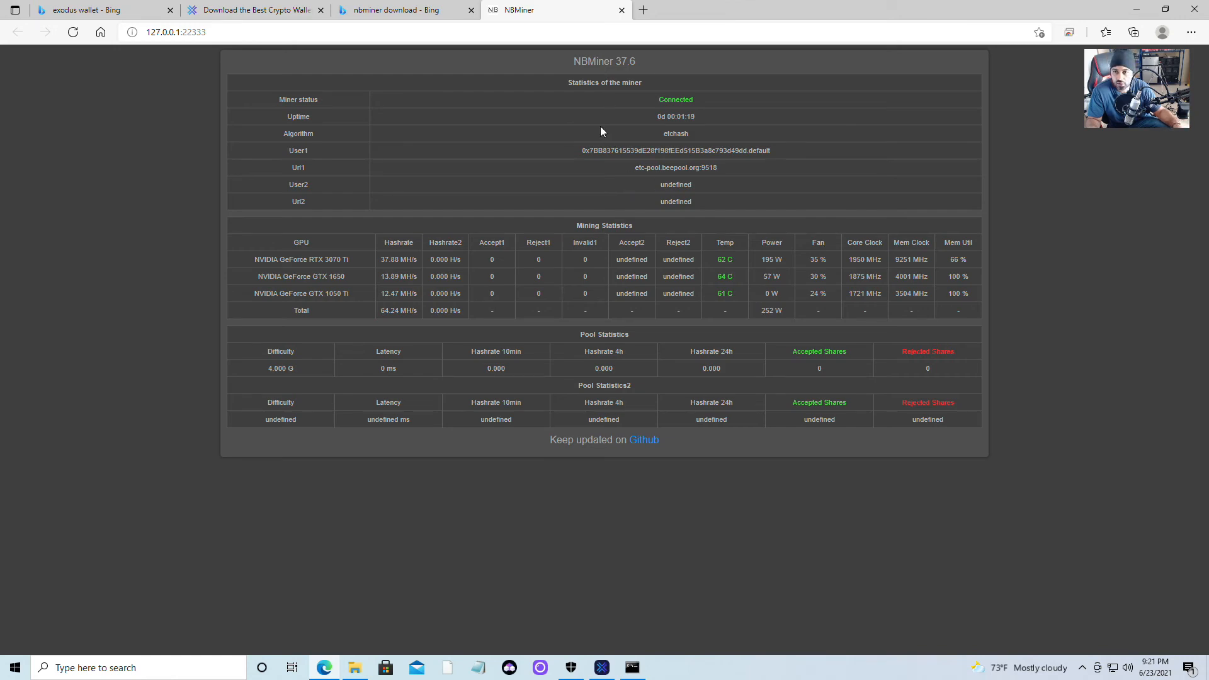
# In a new Edge tab, search for 'beepool' from the address bar.
pyautogui.click(642, 10)
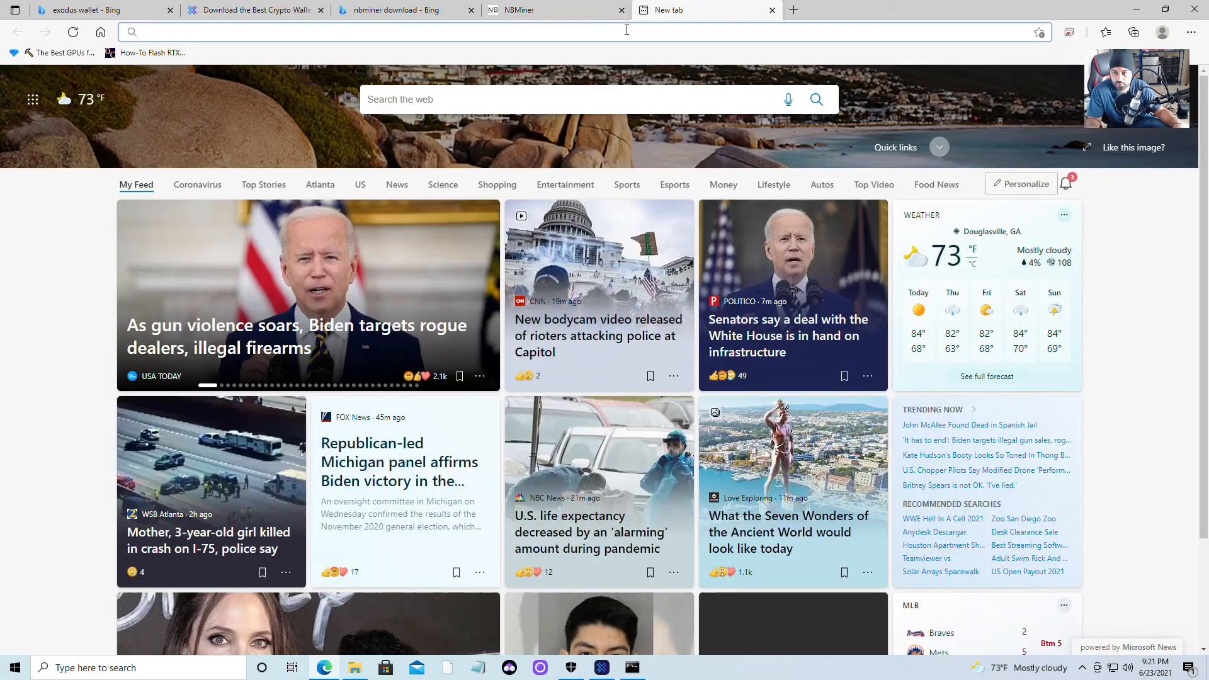
pyautogui.click(627, 32)
pyautogui.write('0x7BB837615539dE28f198fEEd515B3a8c793d49dd')
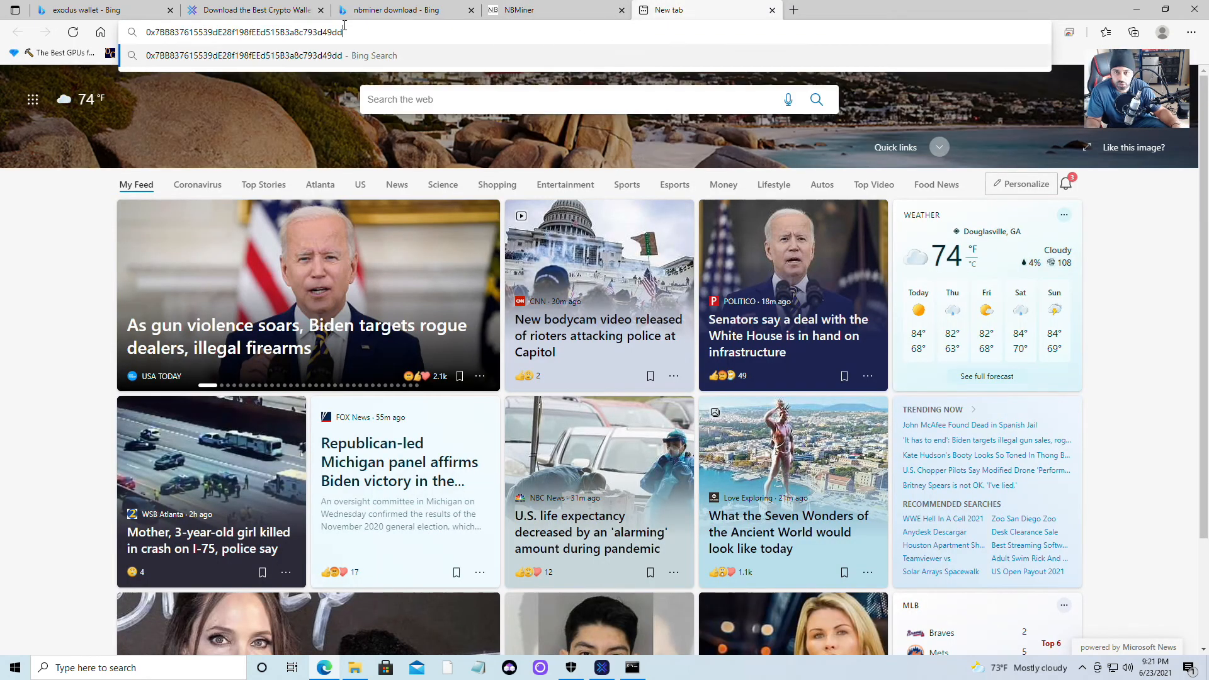
pyautogui.moveTo(446, 26); pyautogui.dragTo(142, 32)
pyautogui.hotkey('ctrl', 'x')
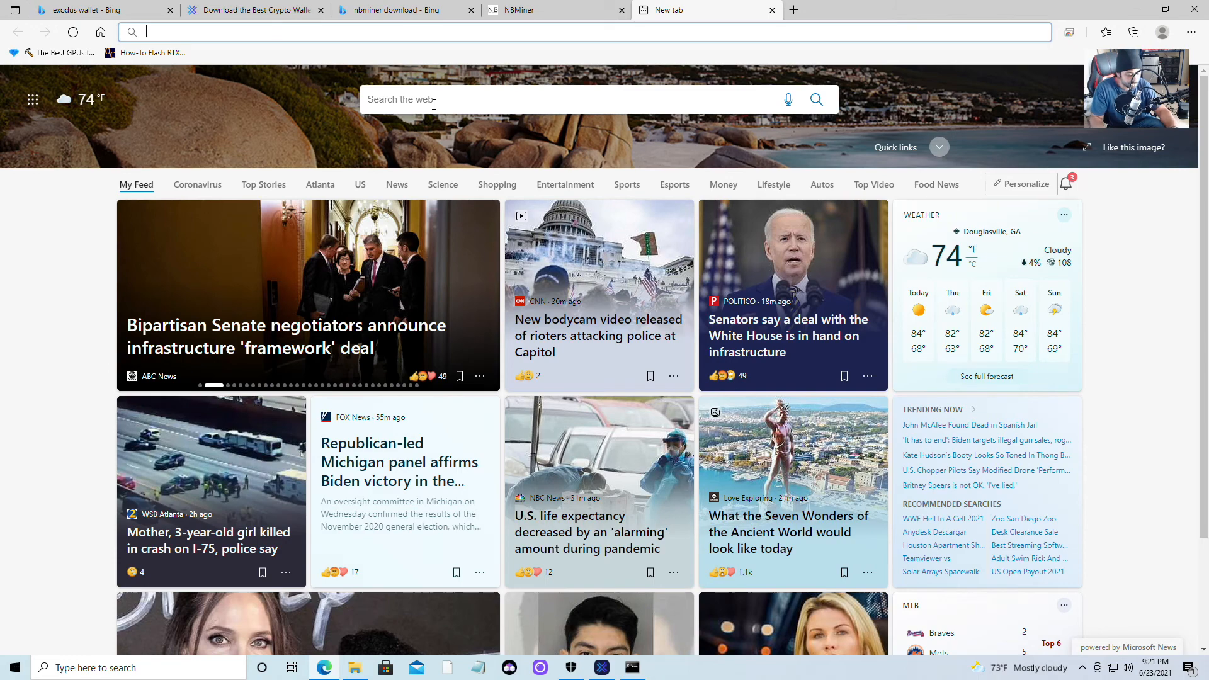
pyautogui.write('bee')
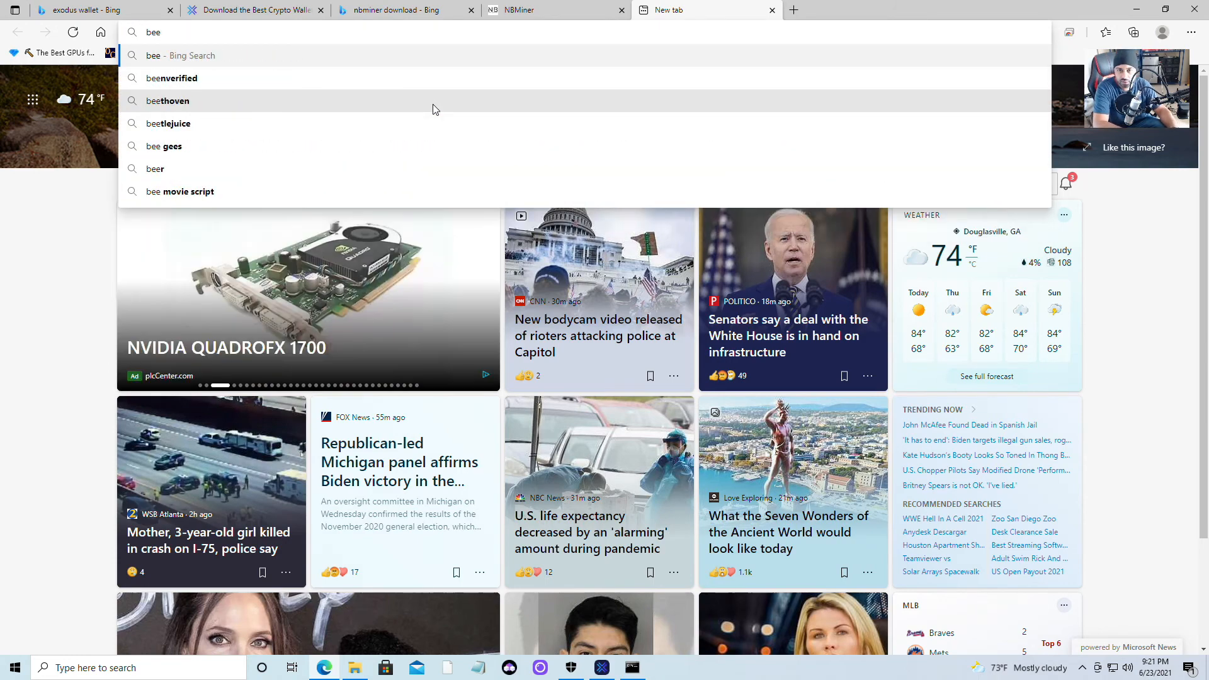
pyautogui.write('pool')
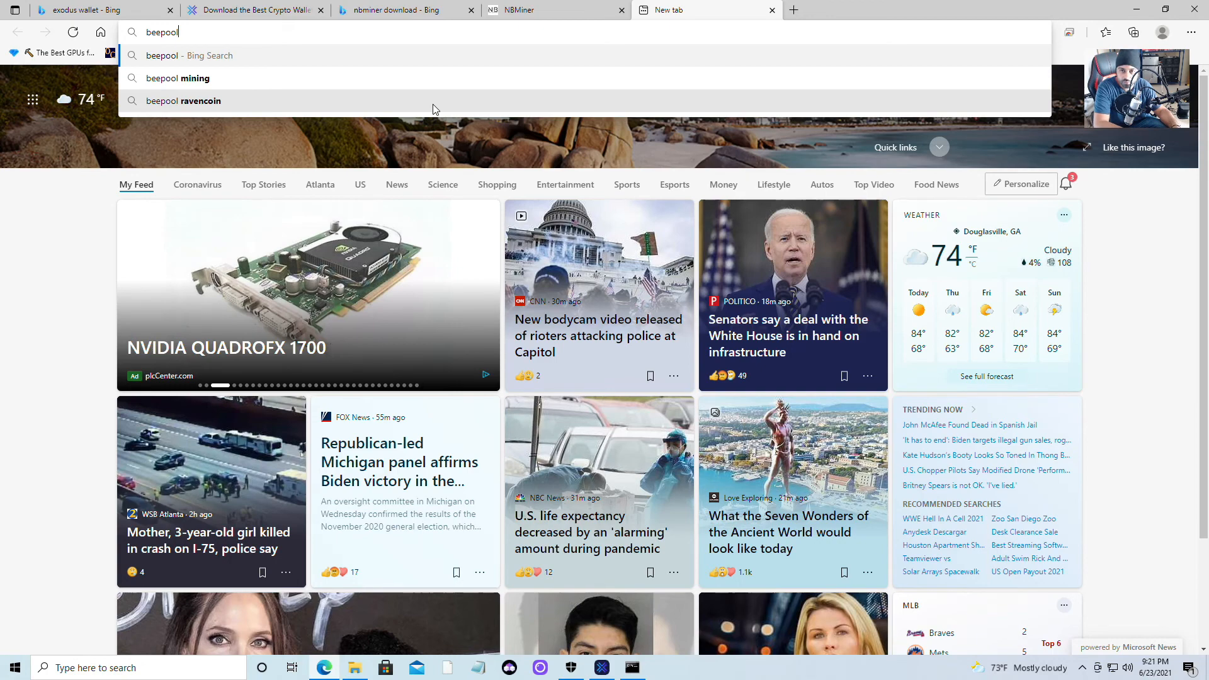
pyautogui.press('Return')
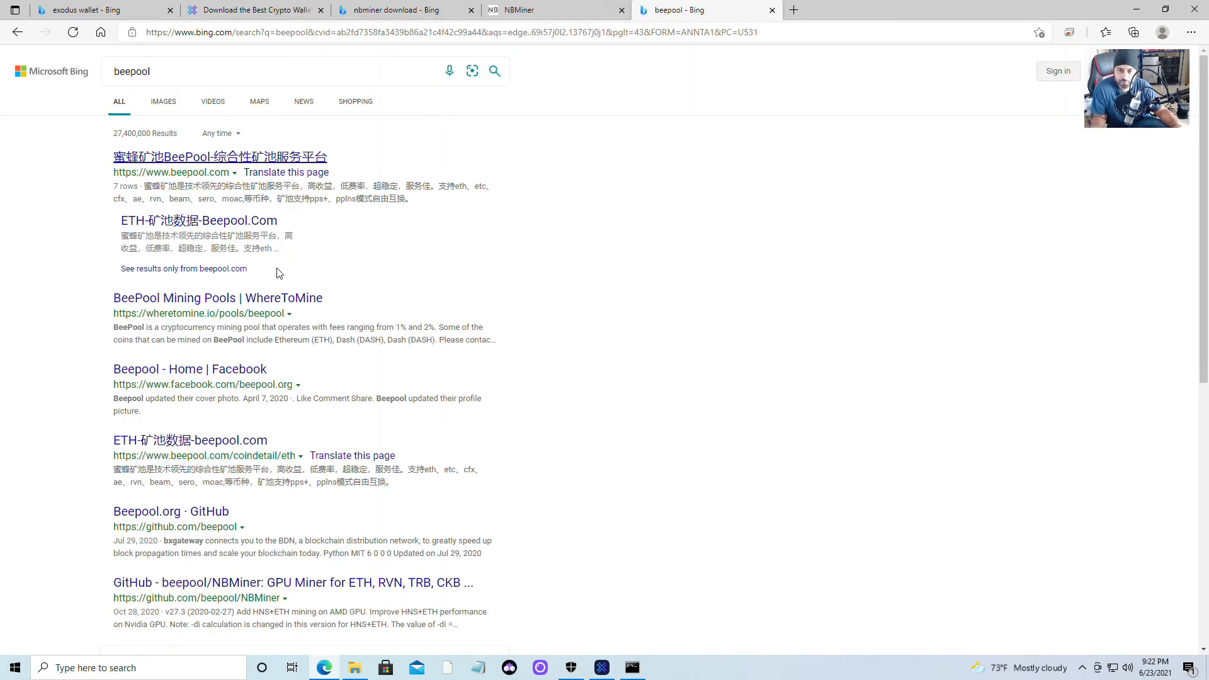
# Open beepool.com, look up the pasted Exodus ETC address, then check the NBMiner console log.
pyautogui.click(187, 163)
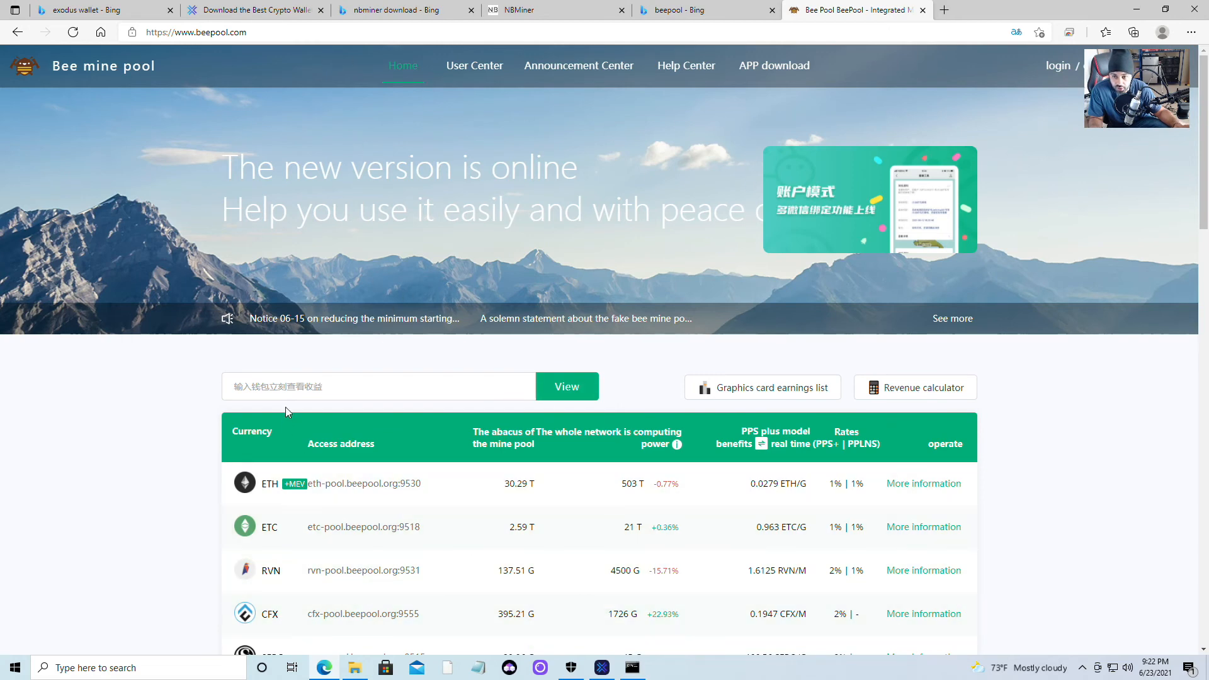
pyautogui.rightClick(439, 386)
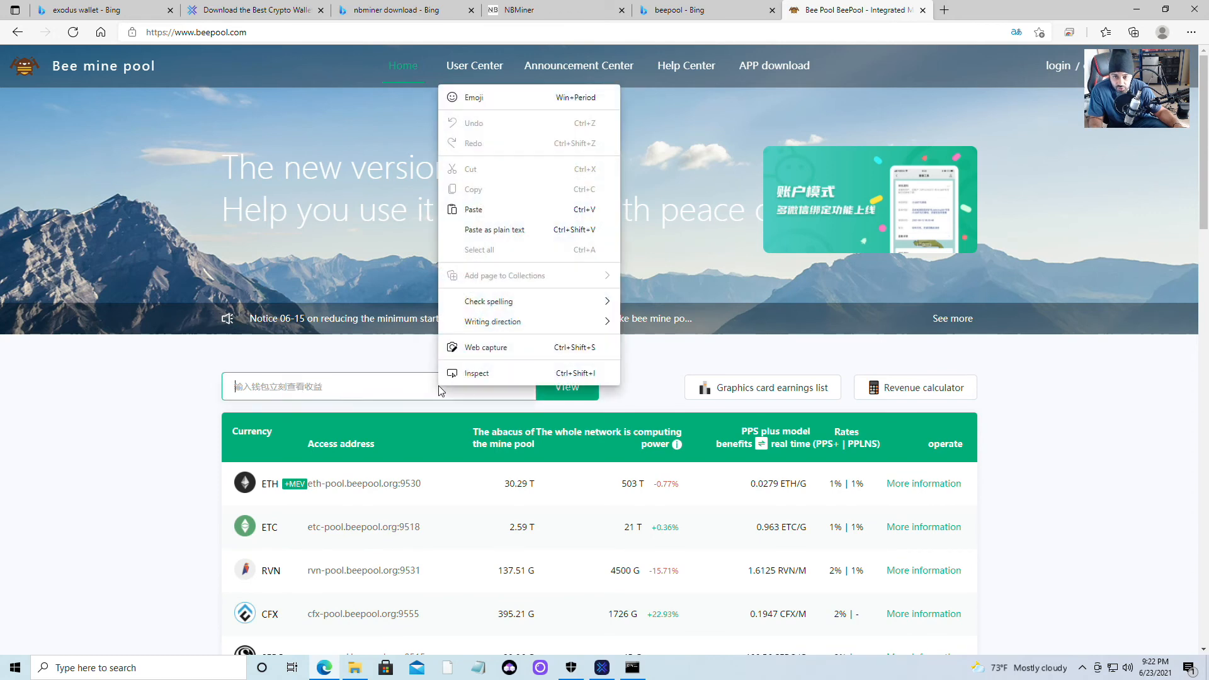
pyautogui.click(467, 210)
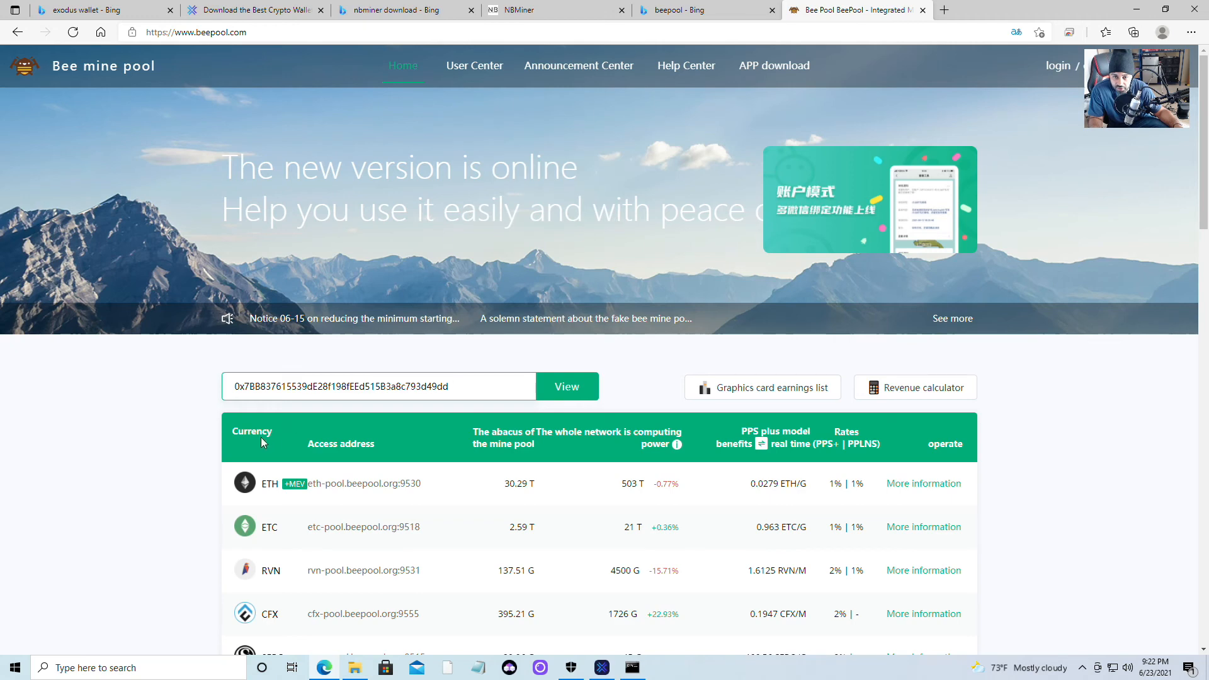
pyautogui.click(571, 394)
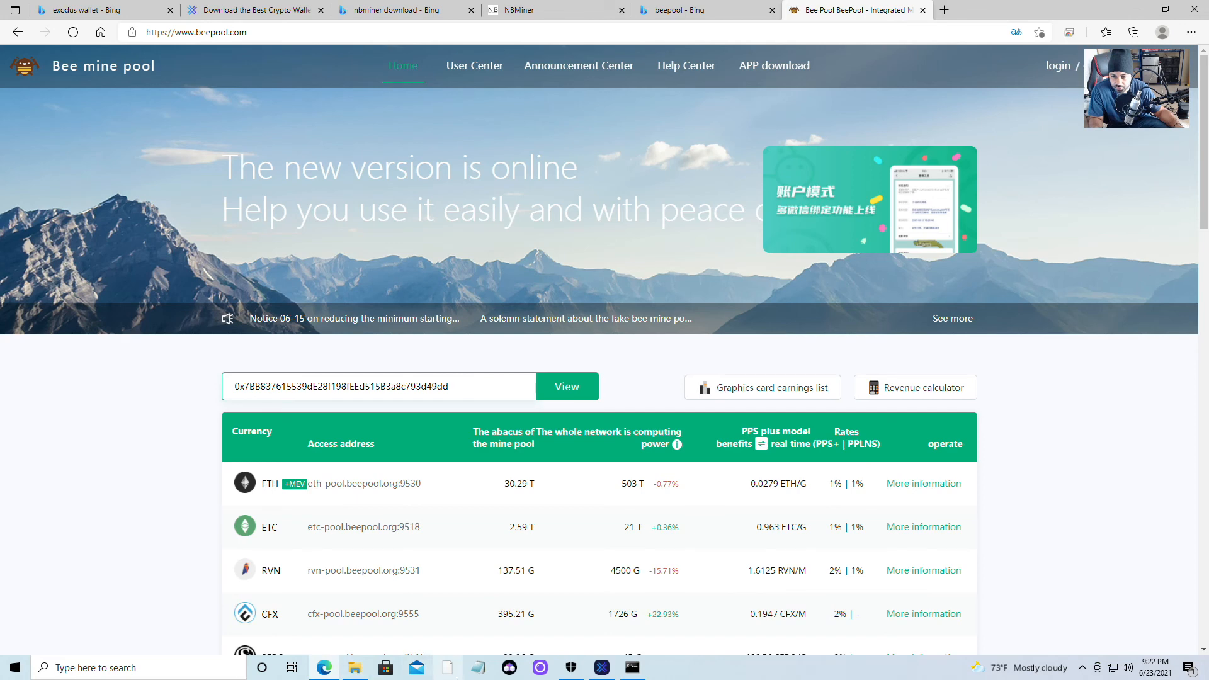
pyautogui.click(632, 669)
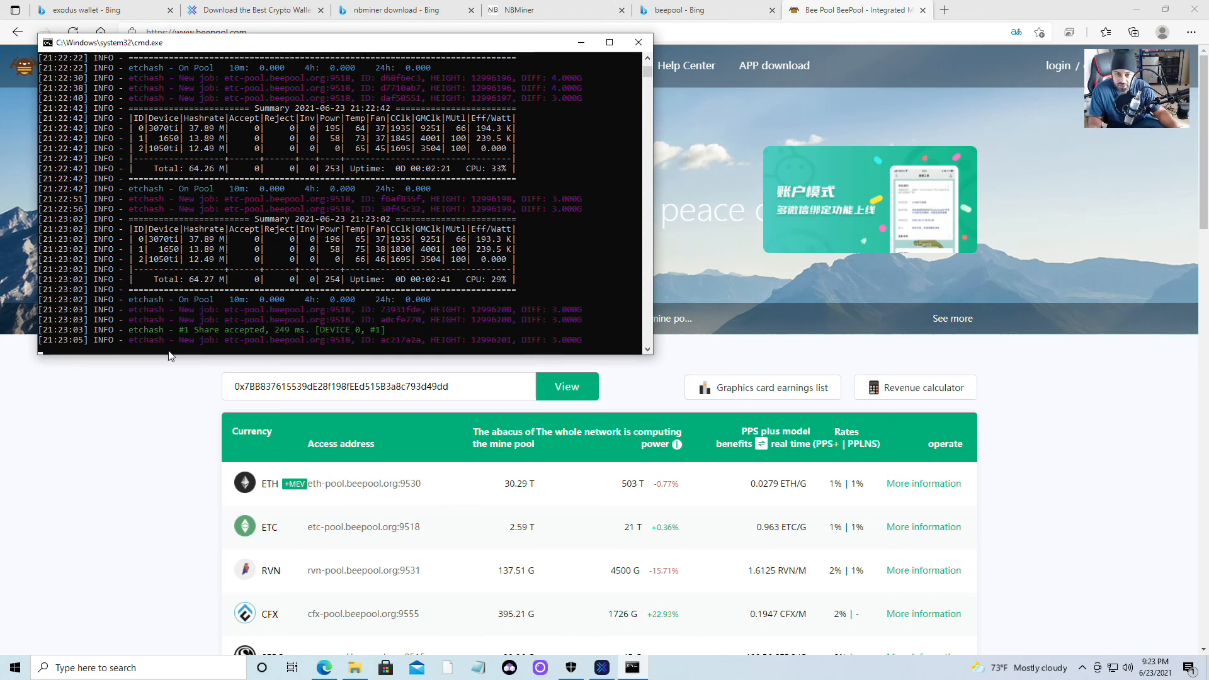
# Rerun the Exodus wallet lookup on Bee Pool, then return to the Bing 'beepool' results.
pyautogui.click(163, 427)
pyautogui.click(499, 388)
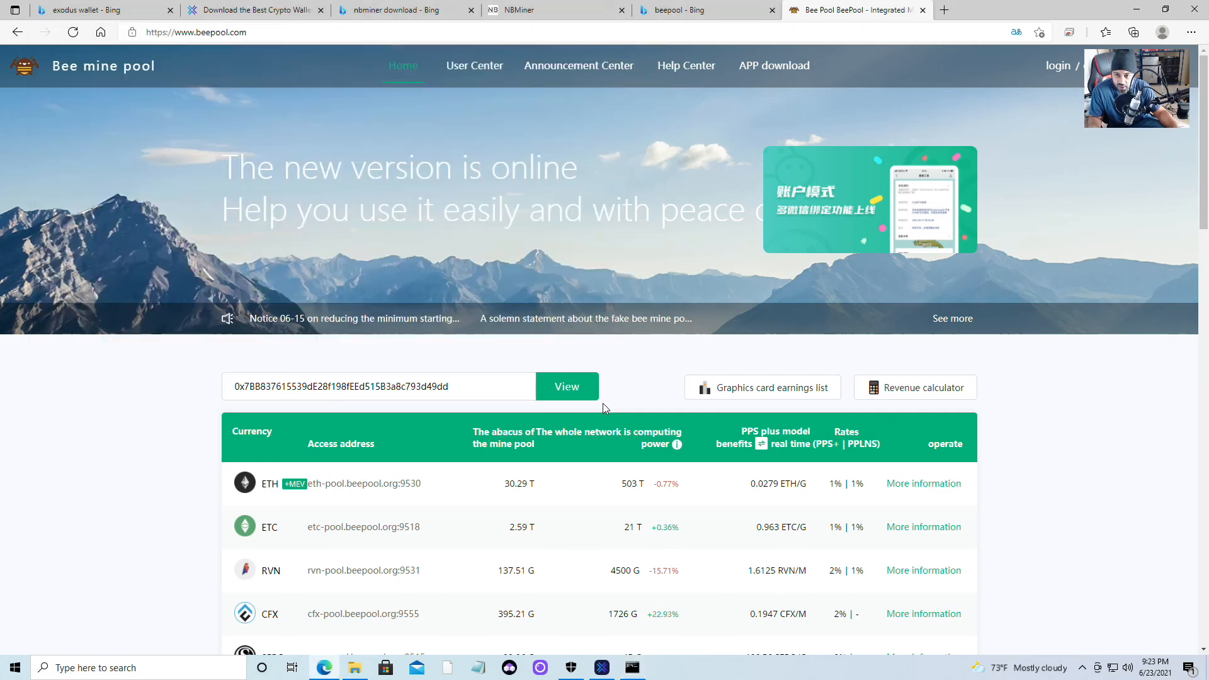
pyautogui.click(579, 398)
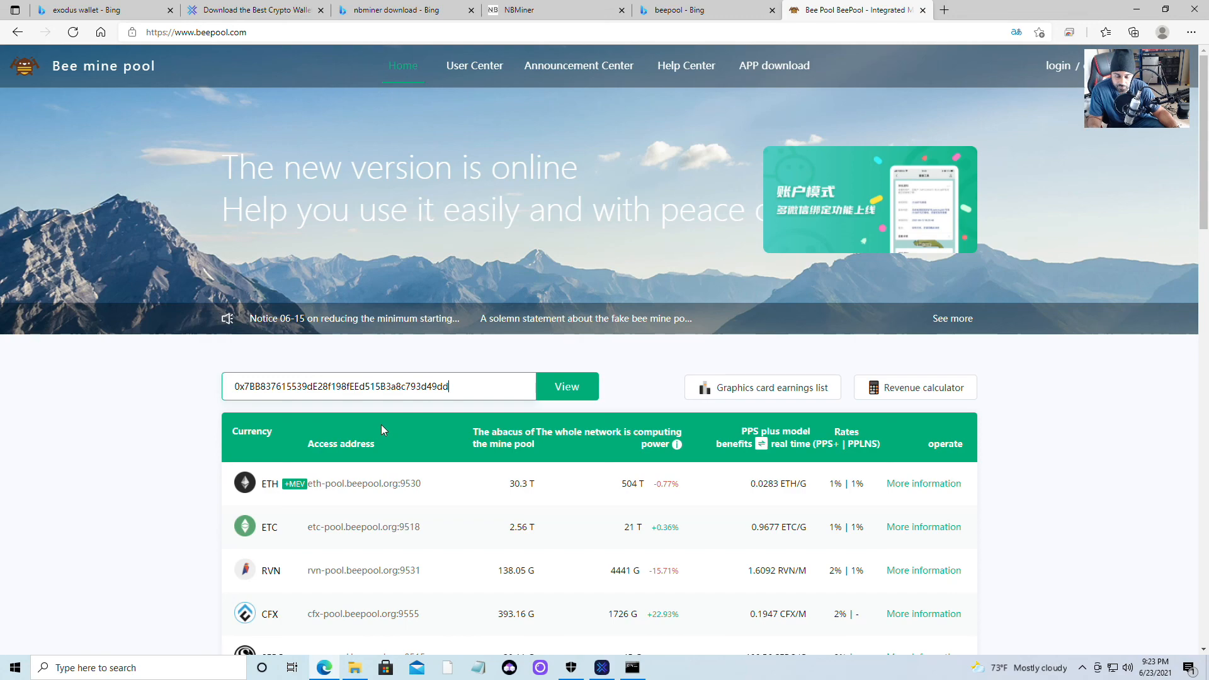
pyautogui.scroll(-5, 380, 425)
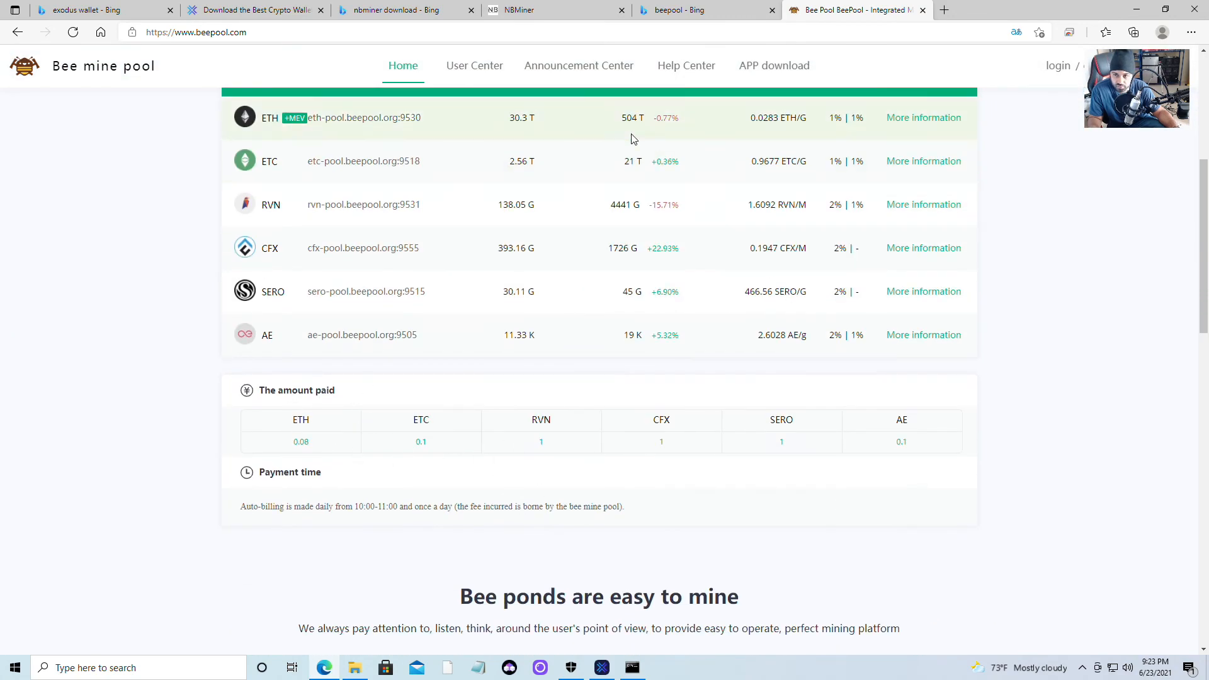
pyautogui.click(672, 10)
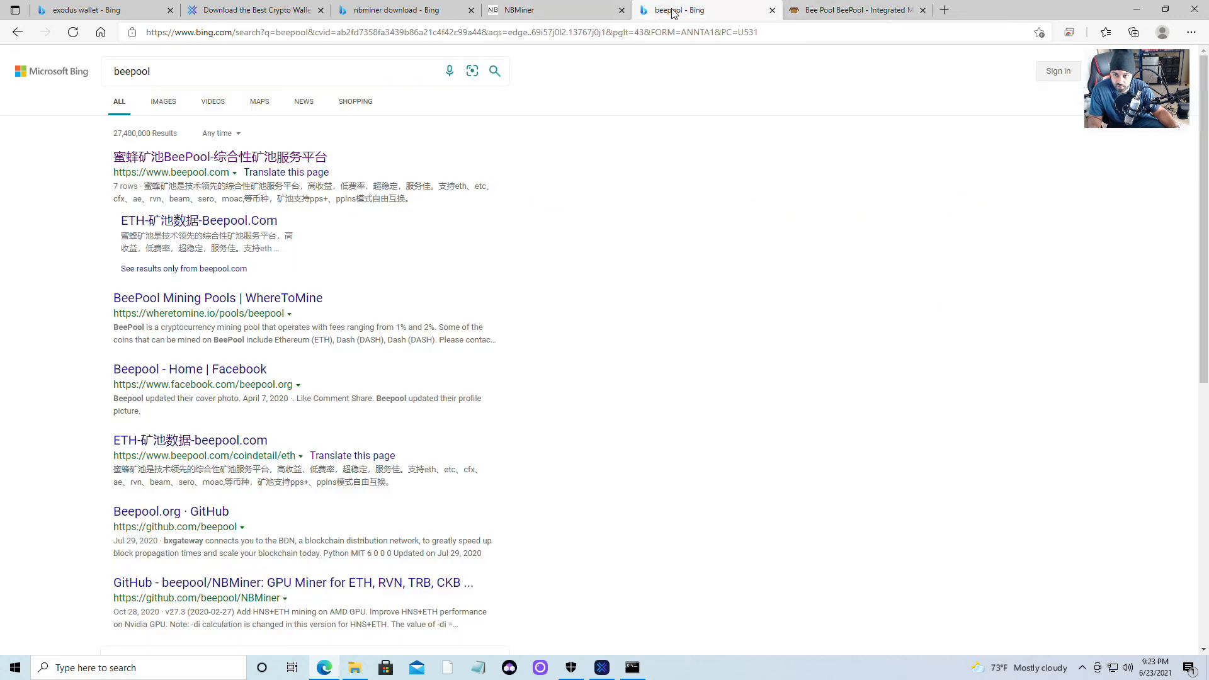
# Verify NBMiner's monitor shows 1 accepted share, then return to the top of the Bee Pool page.
pyautogui.click(547, 10)
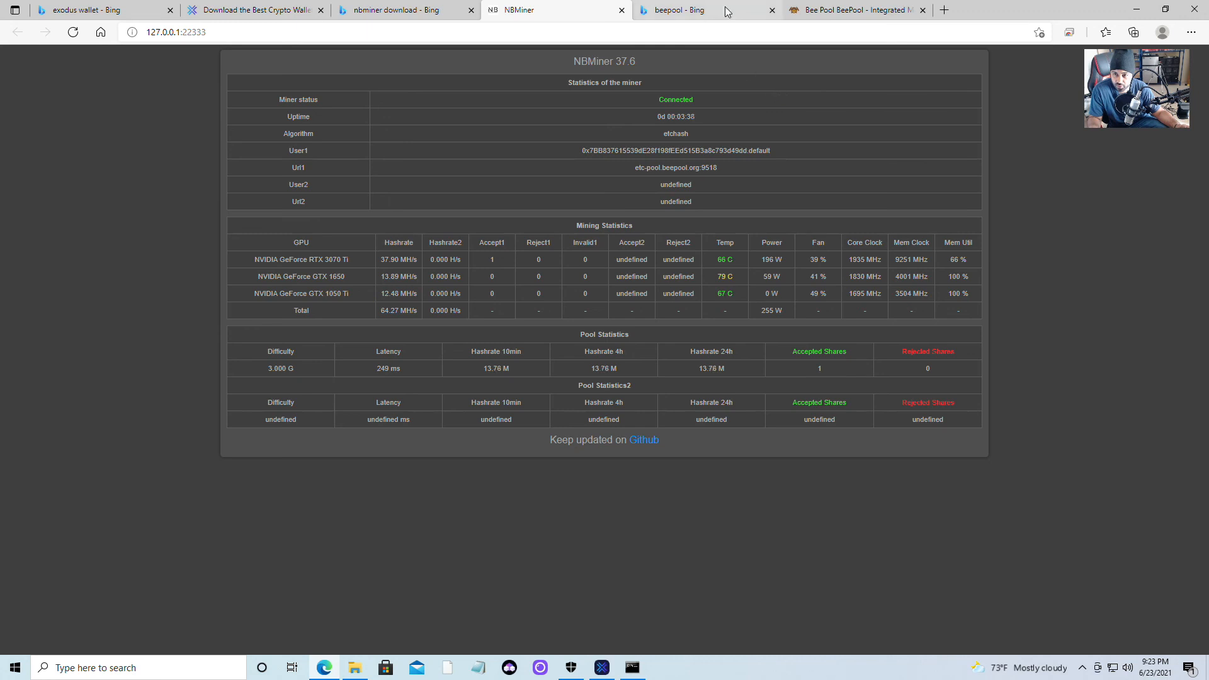
pyautogui.click(839, 11)
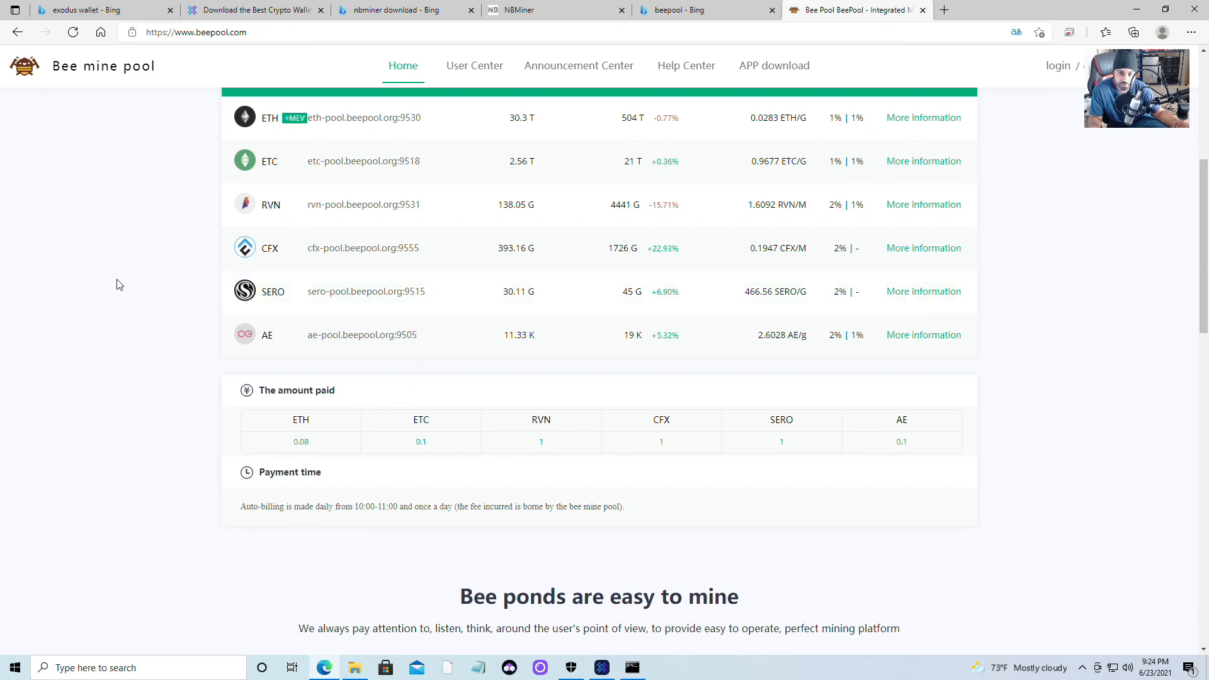
pyautogui.scroll(1, 125, 293)
pyautogui.scroll(5, 125, 294)
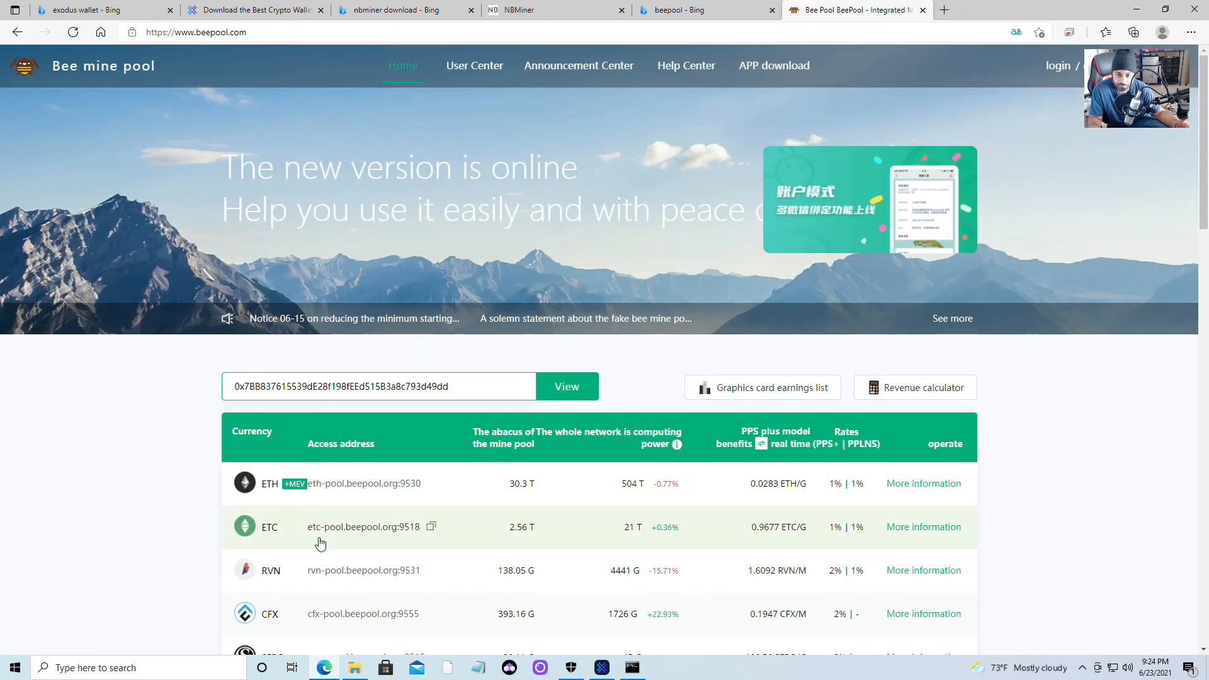